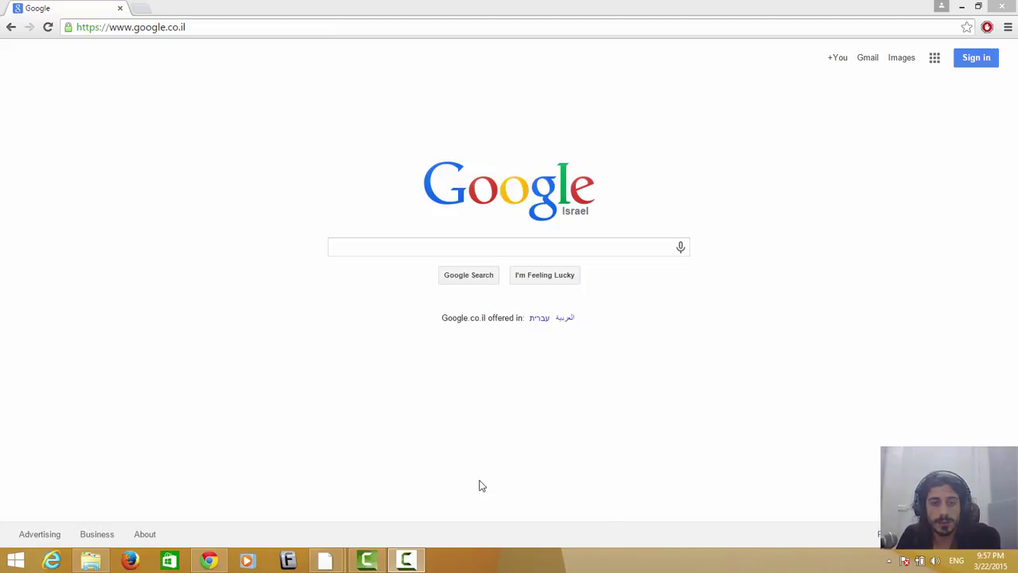
- Go to jackaudio.org from Chrome's address bar
{"action": "left_click", "coordinate": [420, 561]}
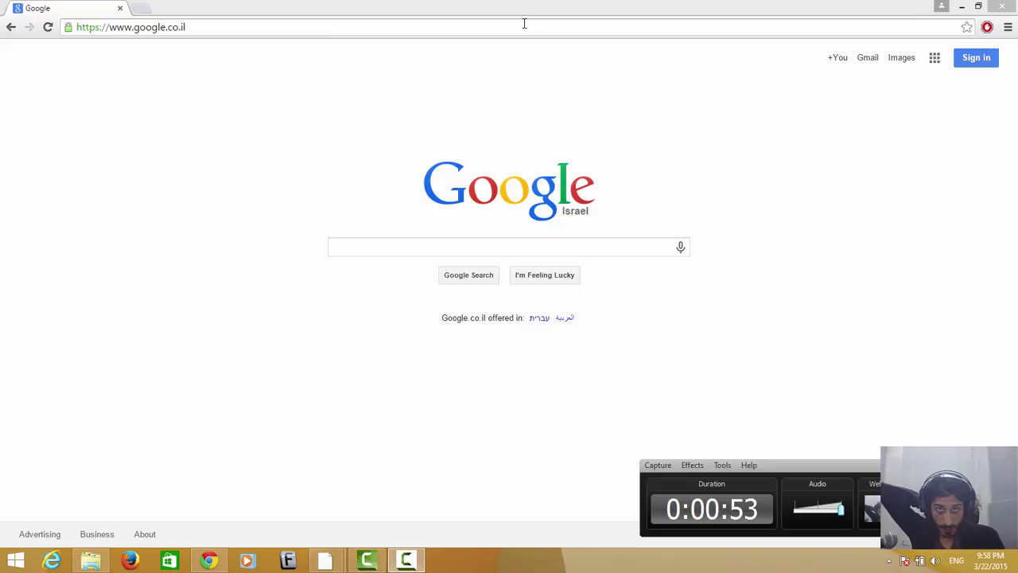
{"action": "left_click", "coordinate": [524, 24]}
{"action": "left_click", "coordinate": [524, 23]}
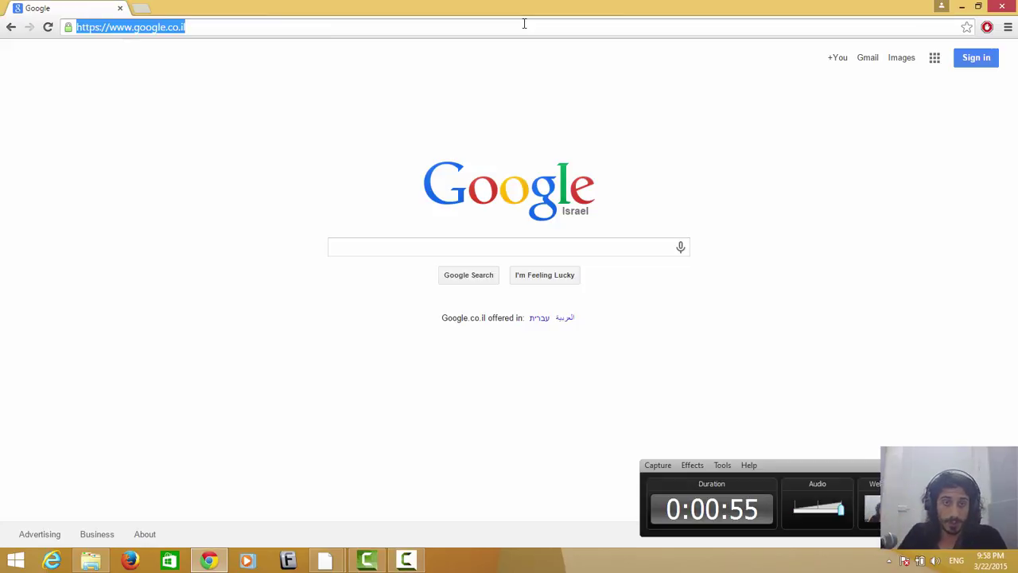
{"action": "type", "text": "jackaudio.org"}
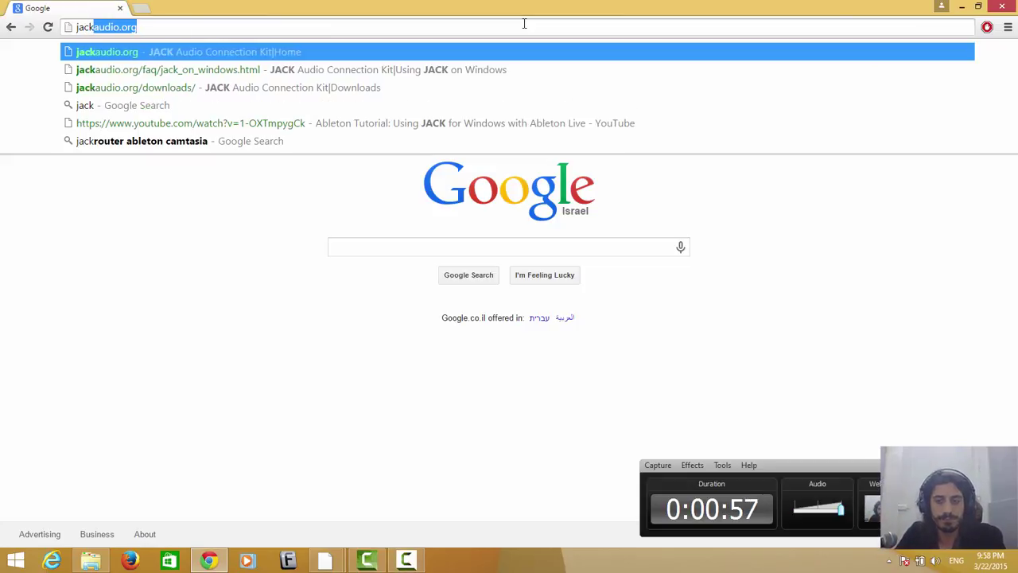
{"action": "key", "text": "Return"}
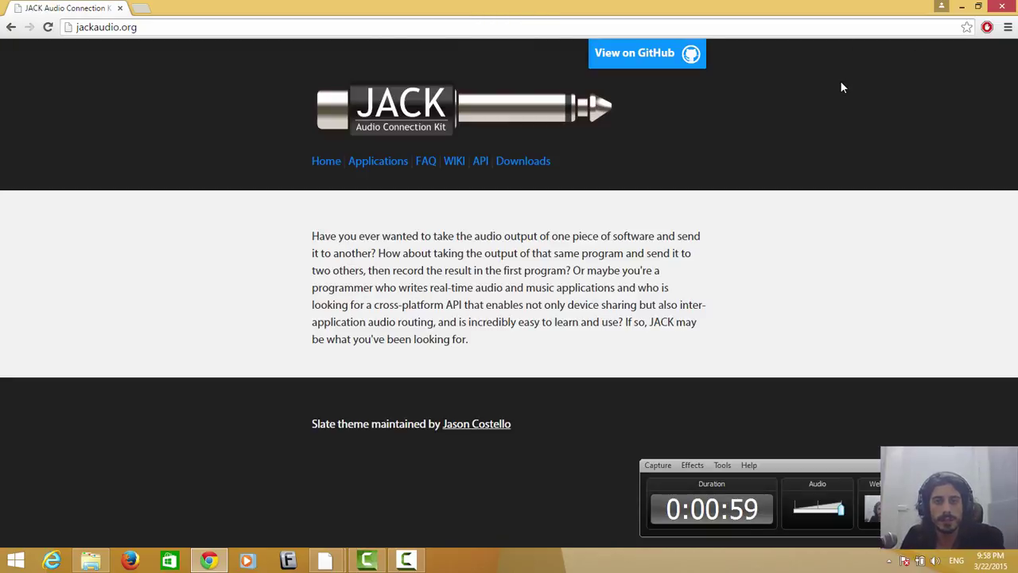
- Download the JACK 1.9.10 Windows 64-bit installer from the Downloads page
{"action": "left_click", "coordinate": [526, 159]}
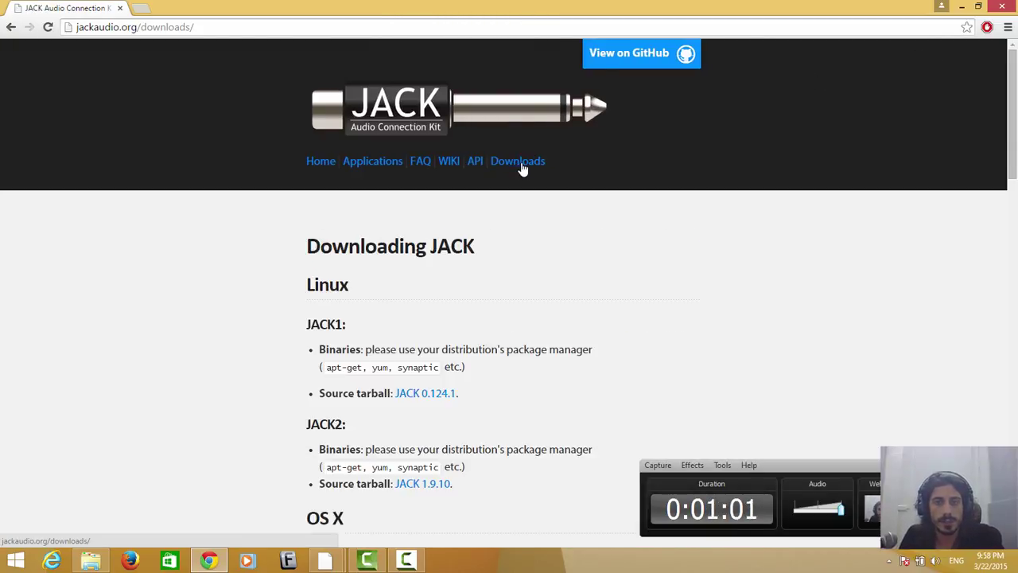
{"action": "scroll", "coordinate": [504, 234], "scroll_direction": "down", "scroll_amount": 10}
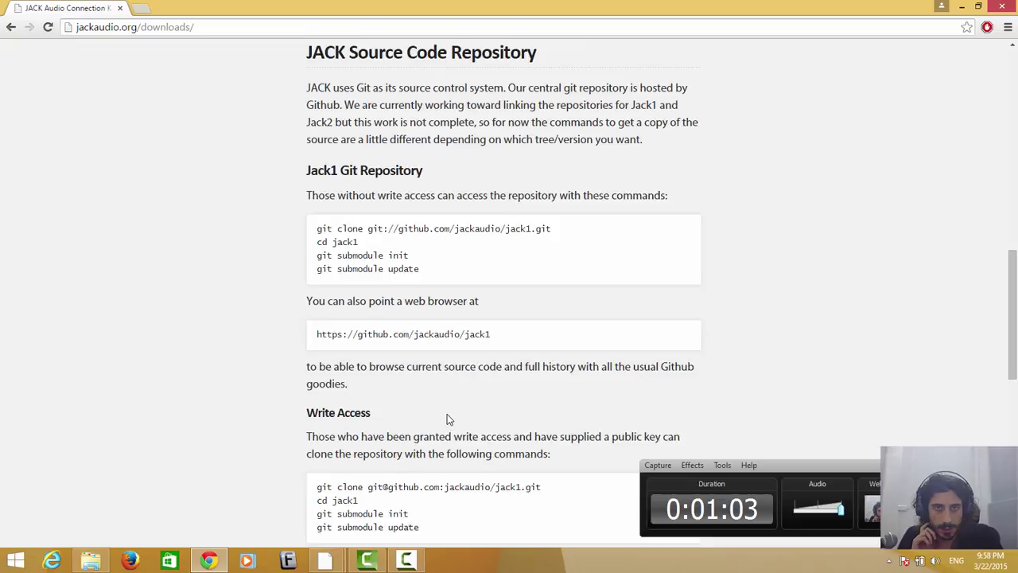
{"action": "scroll", "coordinate": [447, 414], "scroll_direction": "up", "scroll_amount": 3}
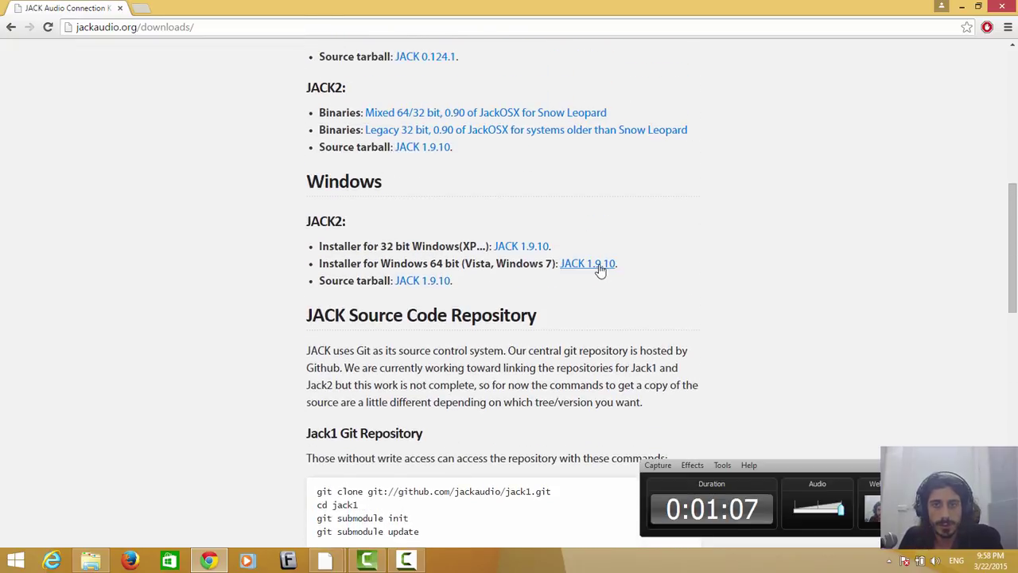
{"action": "left_click", "coordinate": [600, 269]}
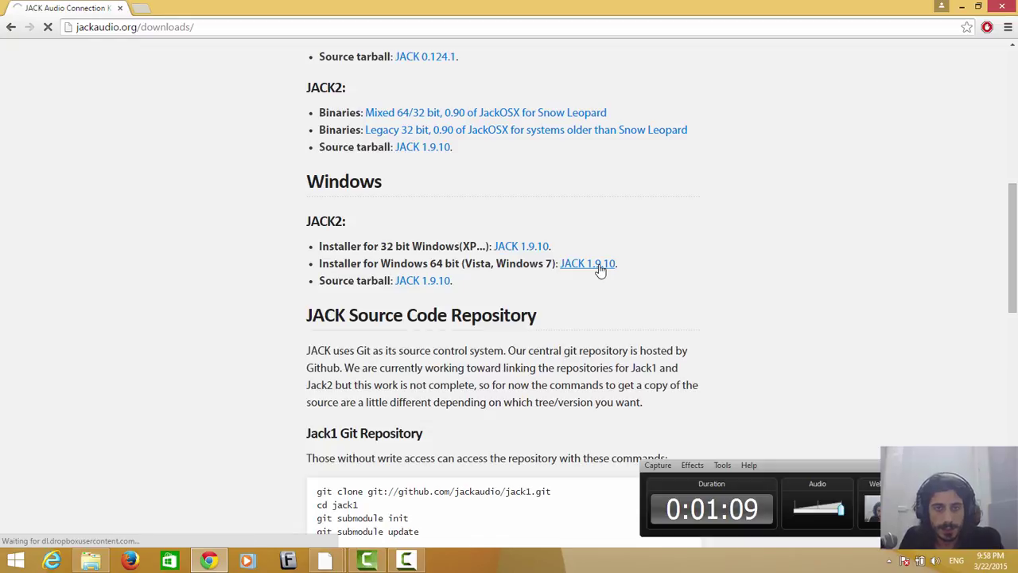
{"action": "left_click_drag", "start_coordinate": [381, 263], "coordinate": [554, 266]}
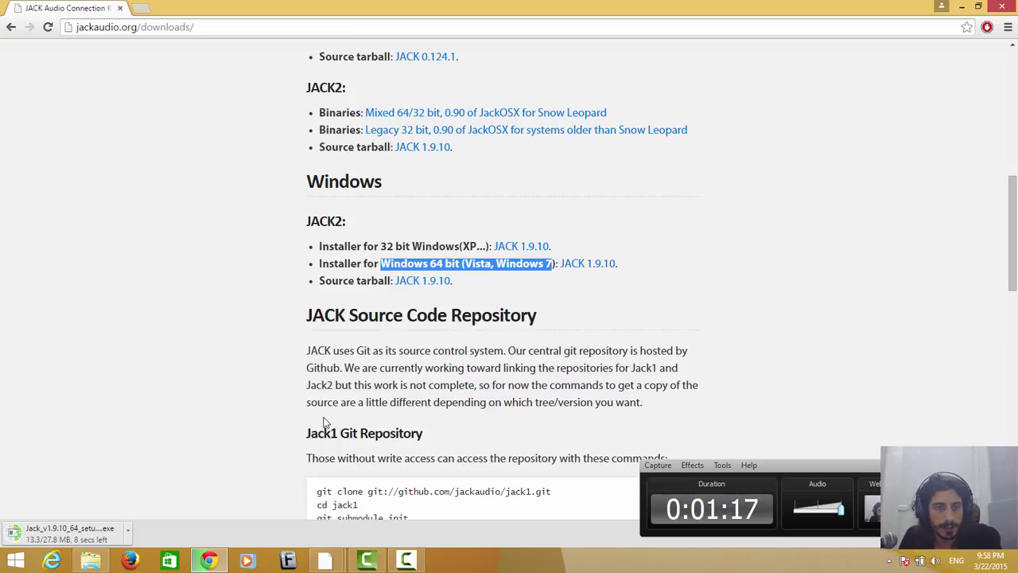
- Check This PC's system properties to confirm 64-bit Windows 8.1 Pro
{"action": "left_click", "coordinate": [16, 560]}
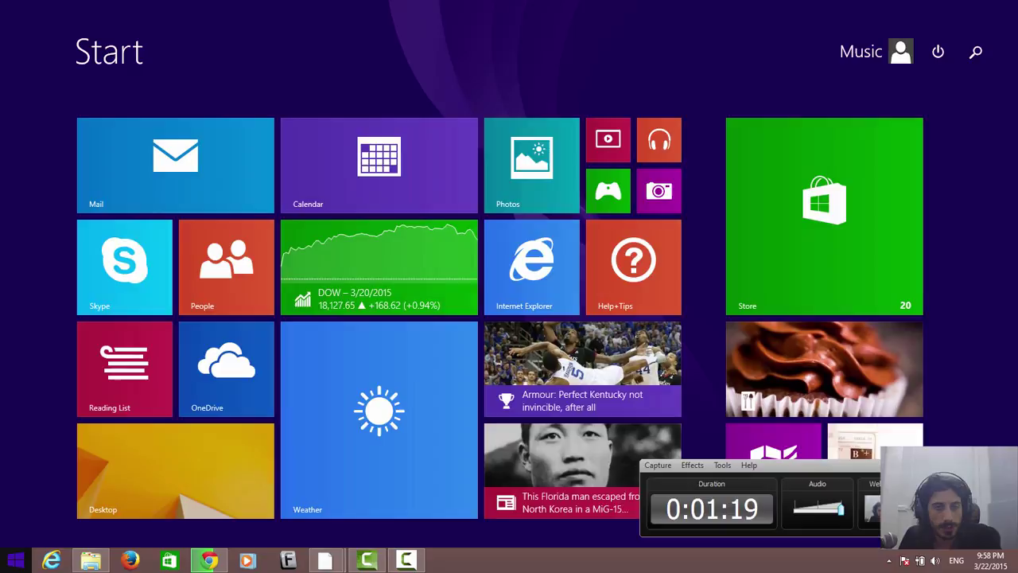
{"action": "key", "text": "super"}
{"action": "key", "text": "super"}
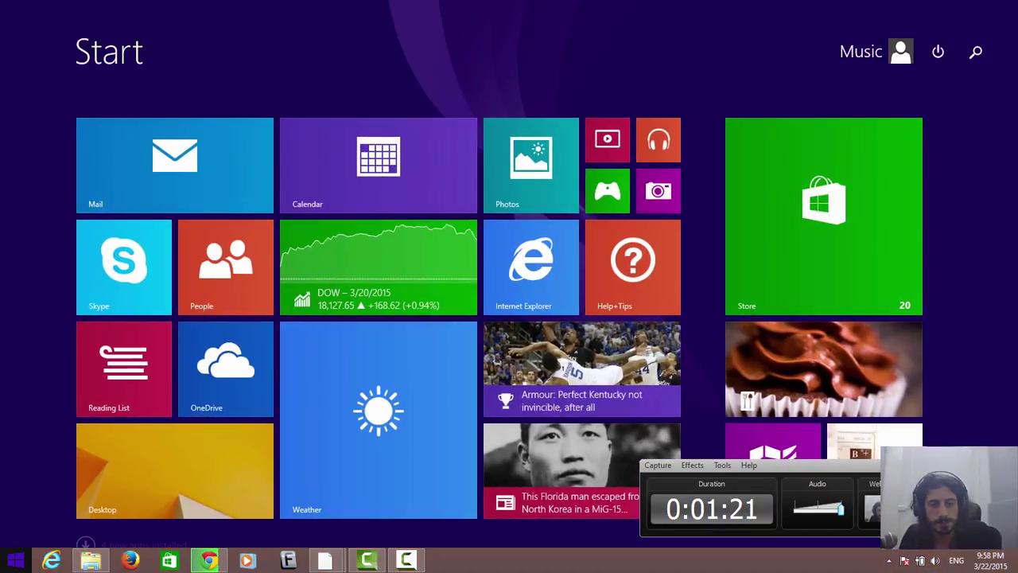
{"action": "type", "text": "my co"}
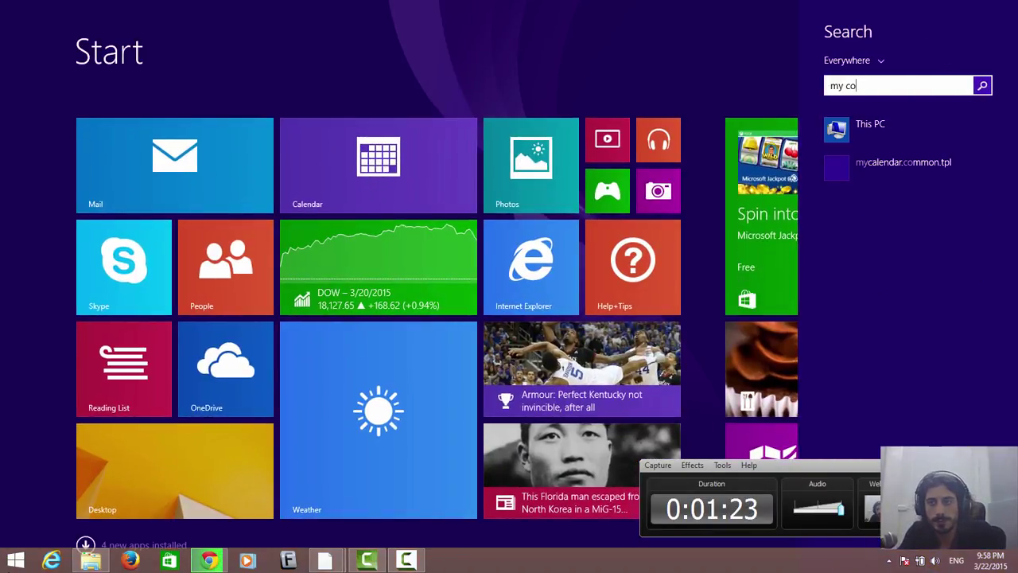
{"action": "right_click", "coordinate": [831, 144]}
{"action": "left_click", "coordinate": [829, 208]}
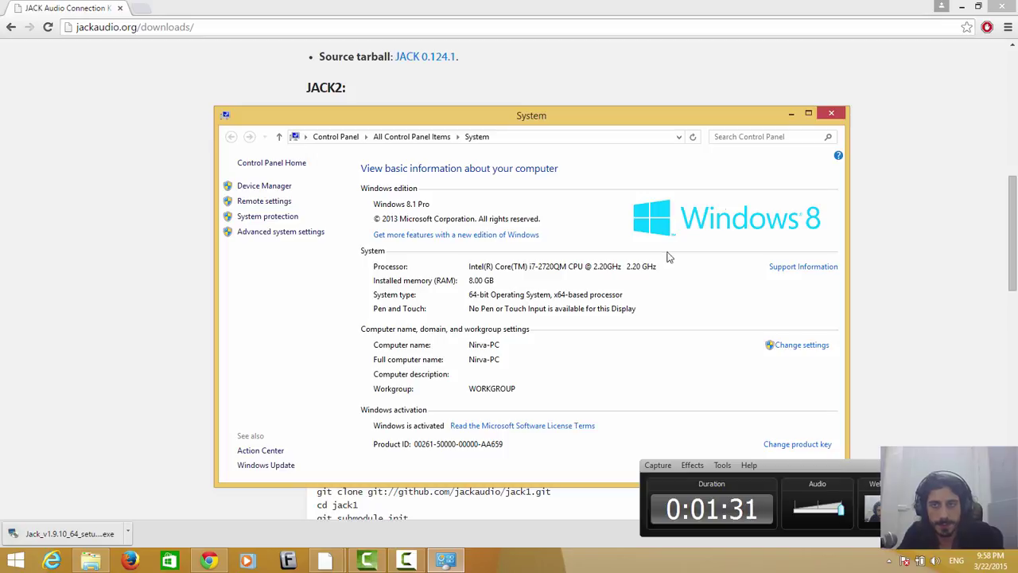
{"action": "left_click", "coordinate": [829, 115]}
- Run the JACK installer, accept the licence, untick 'Launch Jack now', and install to C:\Program Files (x86)\Jack
{"action": "left_click", "coordinate": [65, 533]}
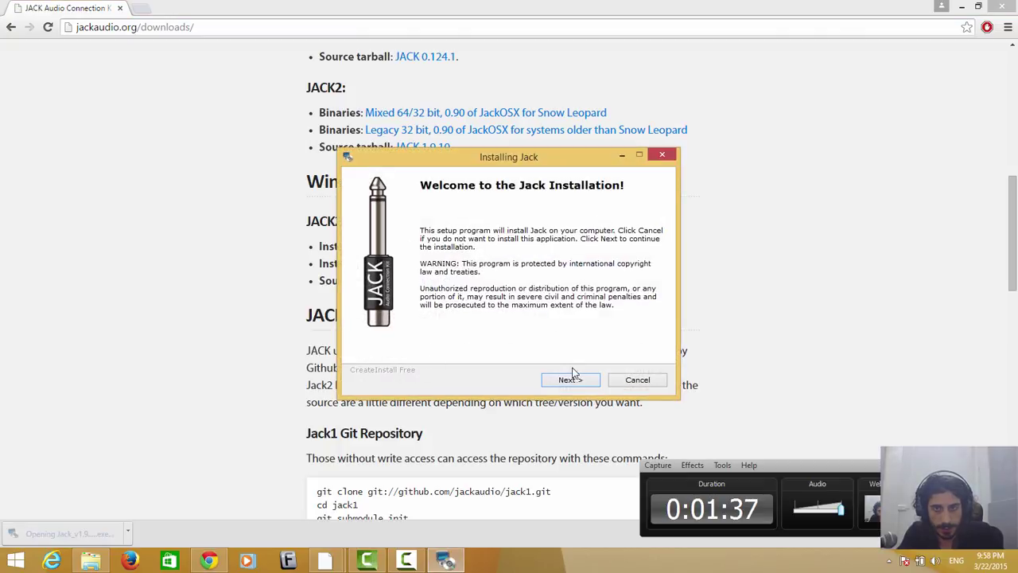
{"action": "left_click", "coordinate": [571, 379]}
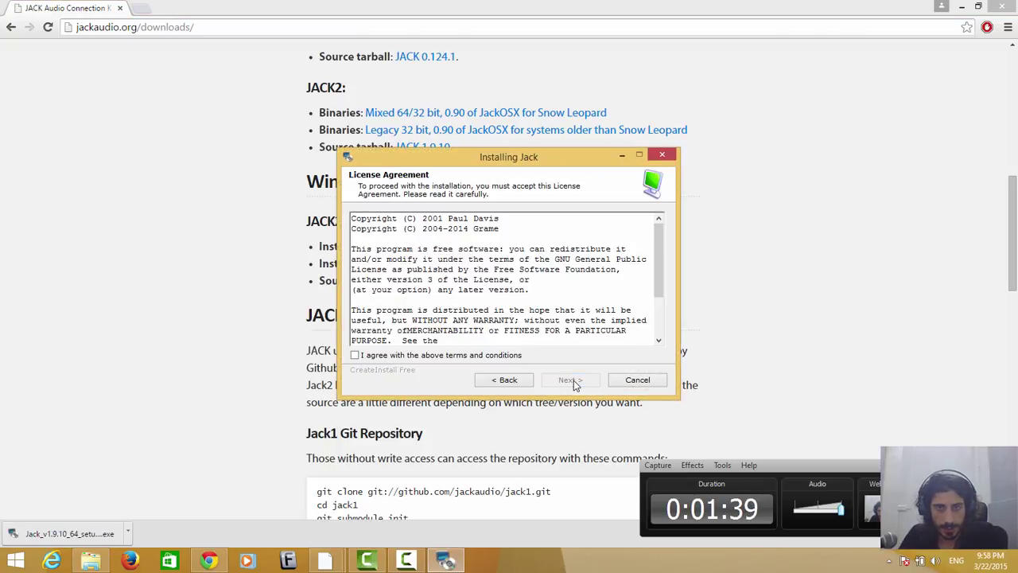
{"action": "left_click", "coordinate": [570, 380]}
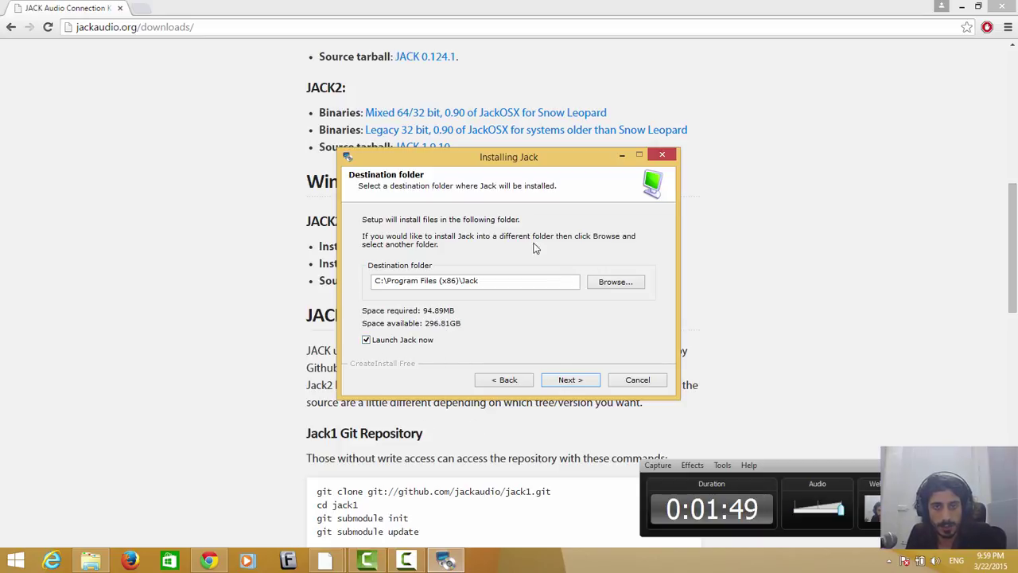
{"action": "left_click", "coordinate": [389, 338]}
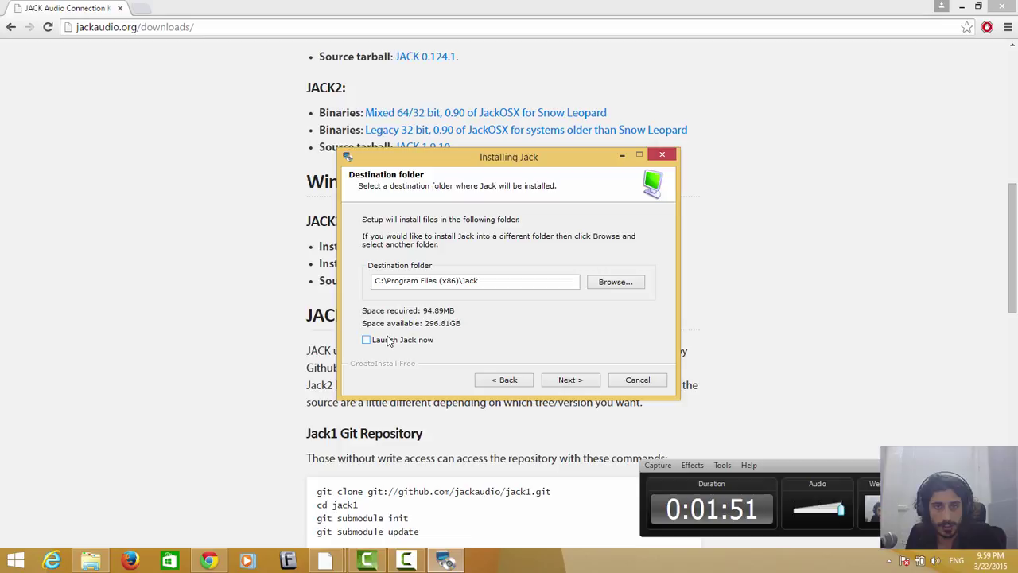
{"action": "left_click", "coordinate": [571, 380]}
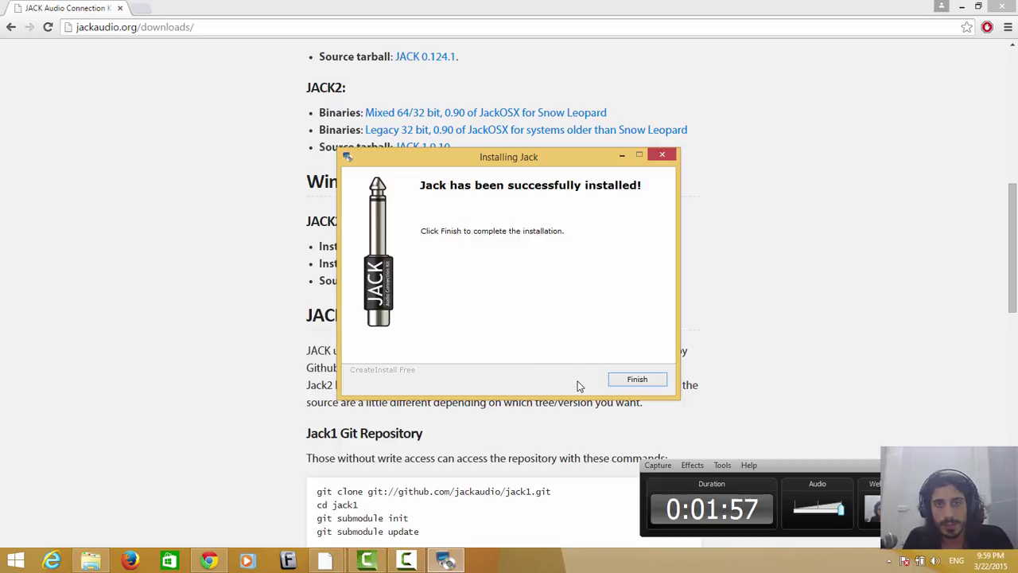
{"action": "left_click", "coordinate": [637, 379]}
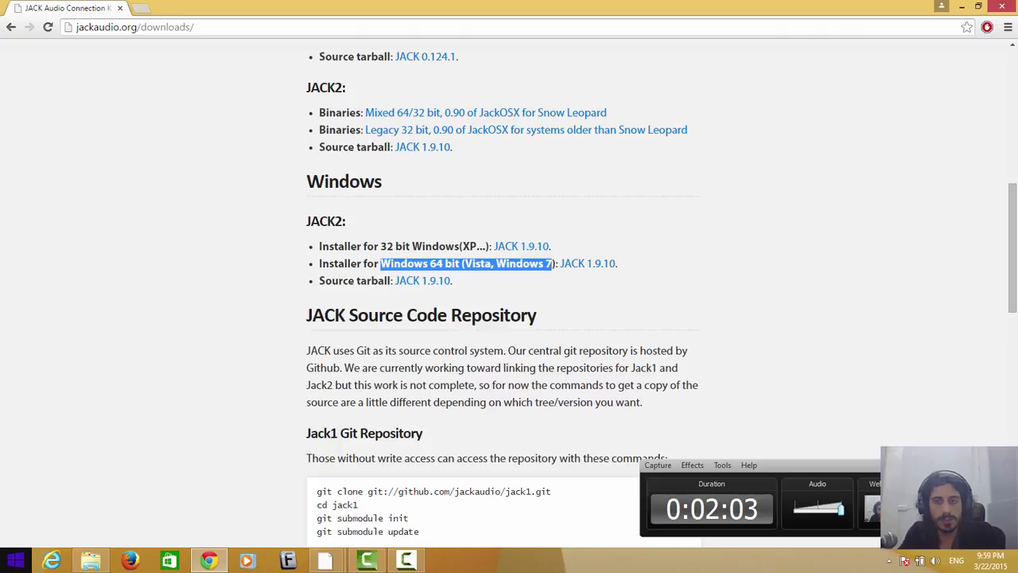
- Search 'jack' from Start and open Jack Command's file location in the Start Menu
{"action": "left_click", "coordinate": [16, 560]}
{"action": "type", "text": "ja"}
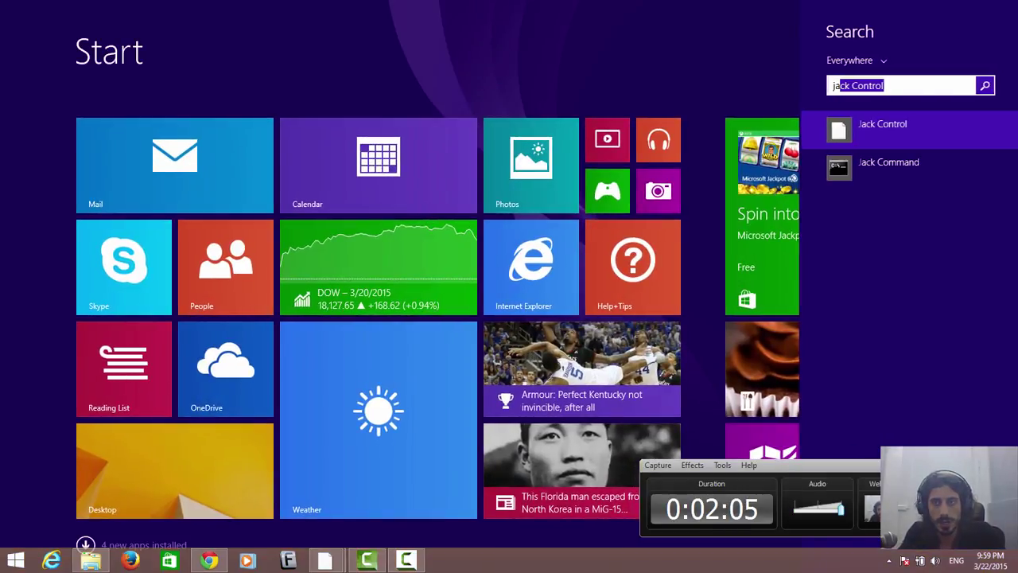
{"action": "type", "text": "ck"}
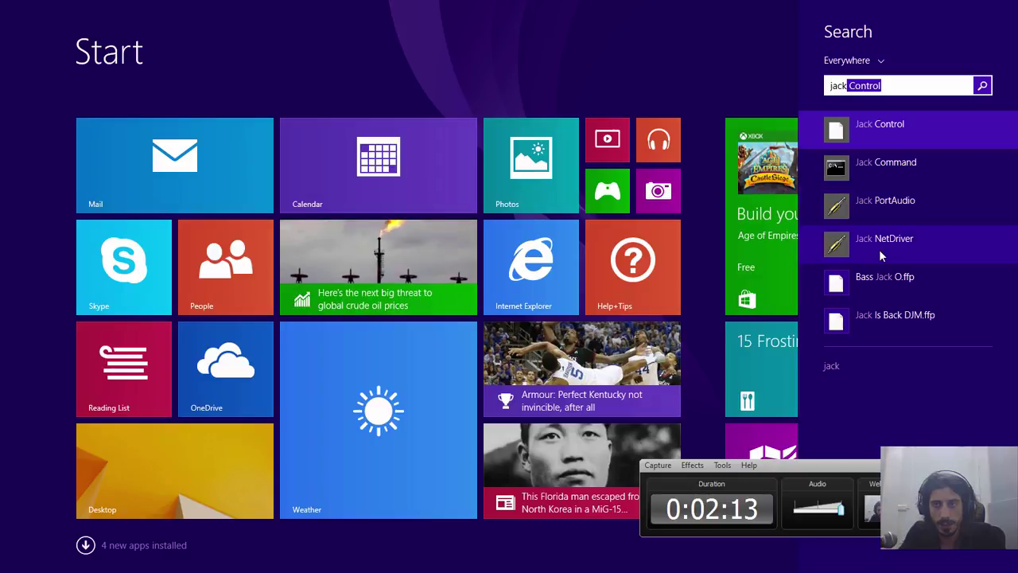
{"action": "right_click", "coordinate": [859, 173]}
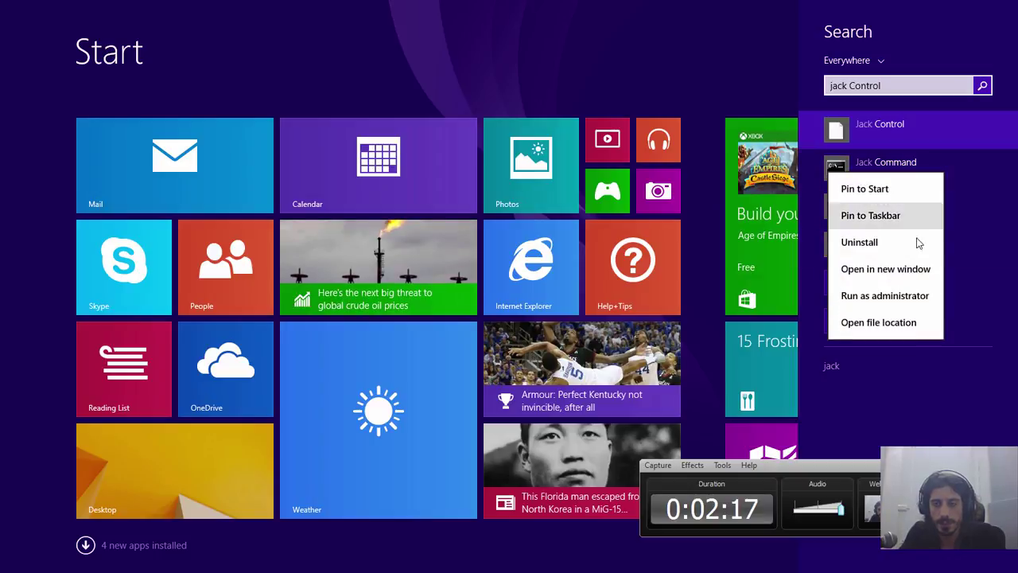
{"action": "left_click", "coordinate": [885, 322]}
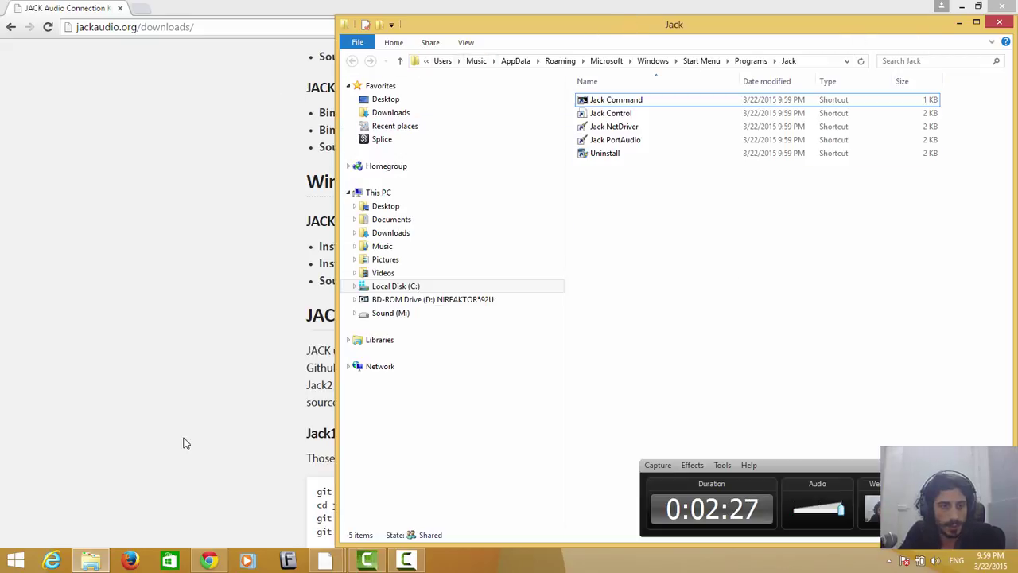
{"action": "right_click", "coordinate": [90, 560]}
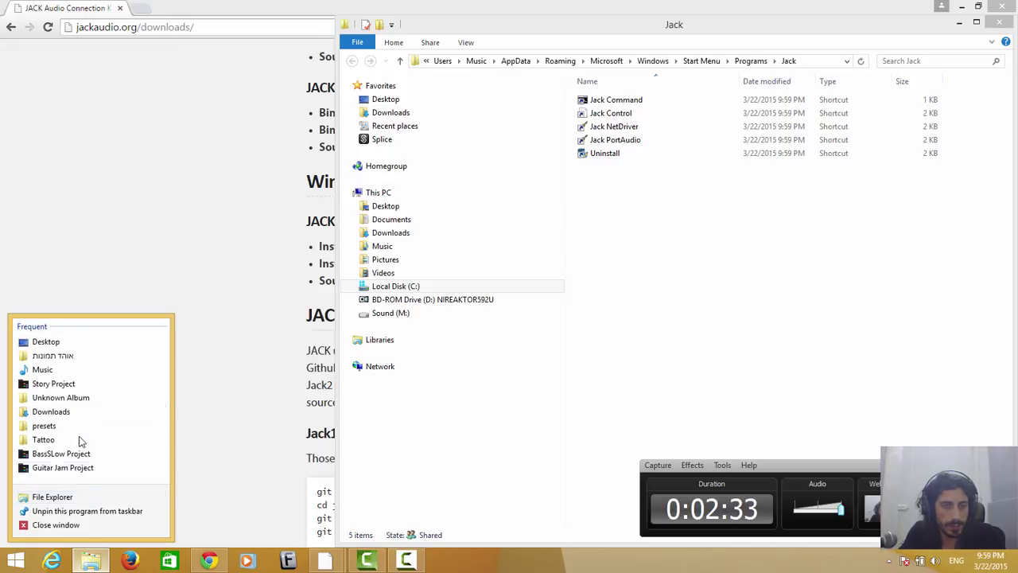
- Open the jackaudio.org FAQ entry 'How do I use JACK on Windows?'
{"action": "left_click", "coordinate": [129, 275]}
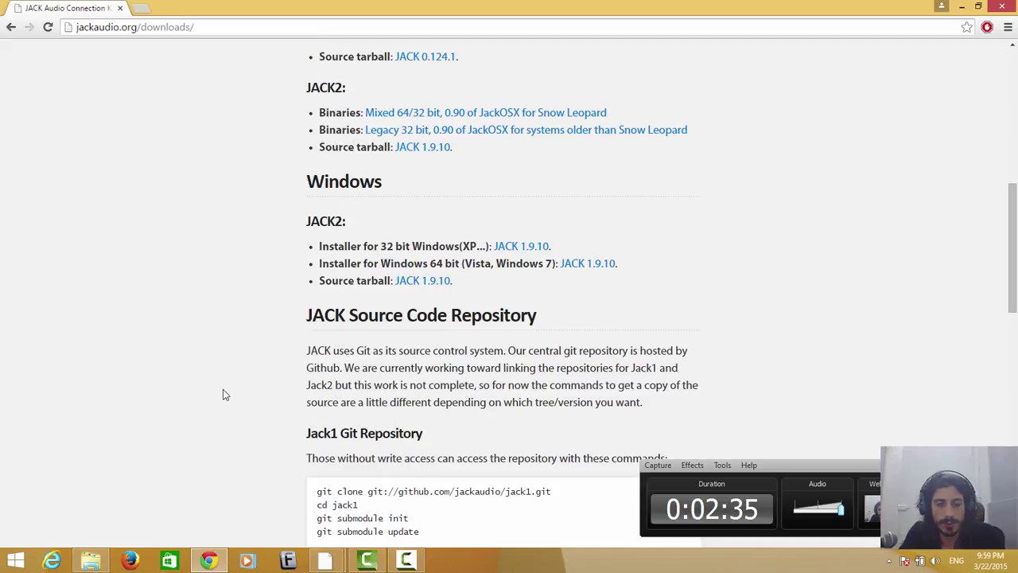
{"action": "left_click", "coordinate": [92, 559]}
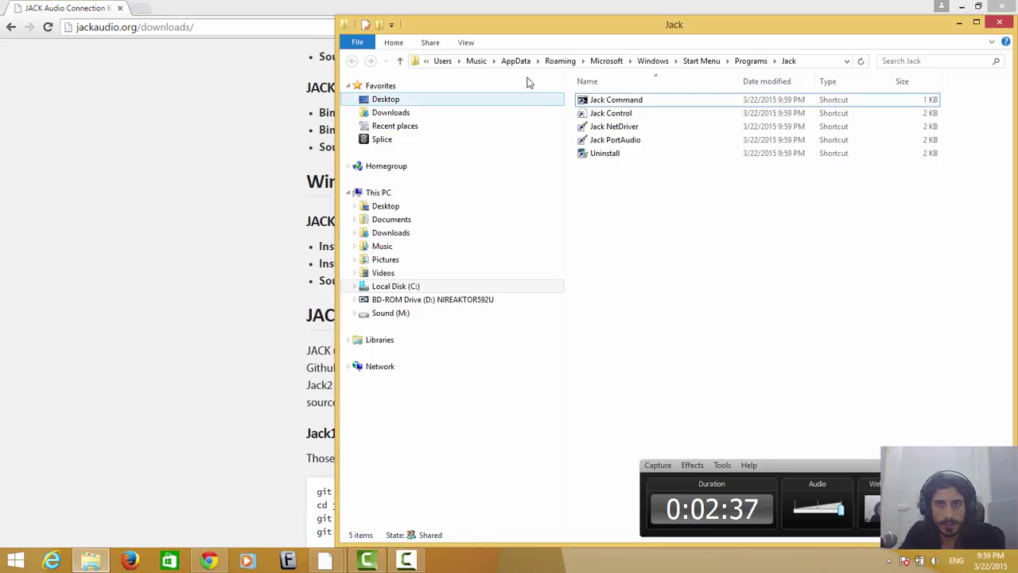
{"action": "left_click", "coordinate": [234, 222]}
{"action": "scroll", "coordinate": [210, 210], "scroll_direction": "up", "scroll_amount": 4}
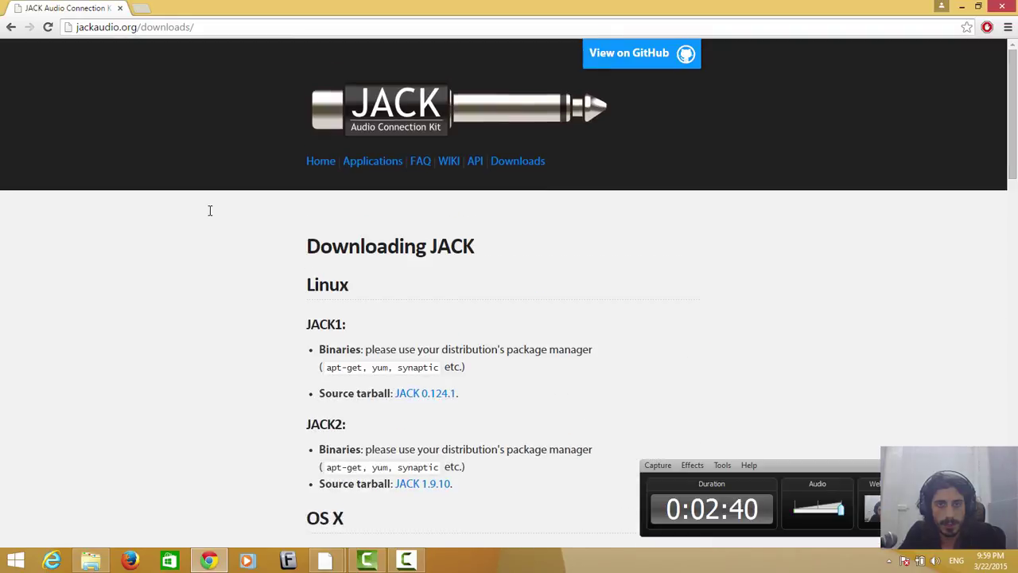
{"action": "left_click", "coordinate": [426, 169]}
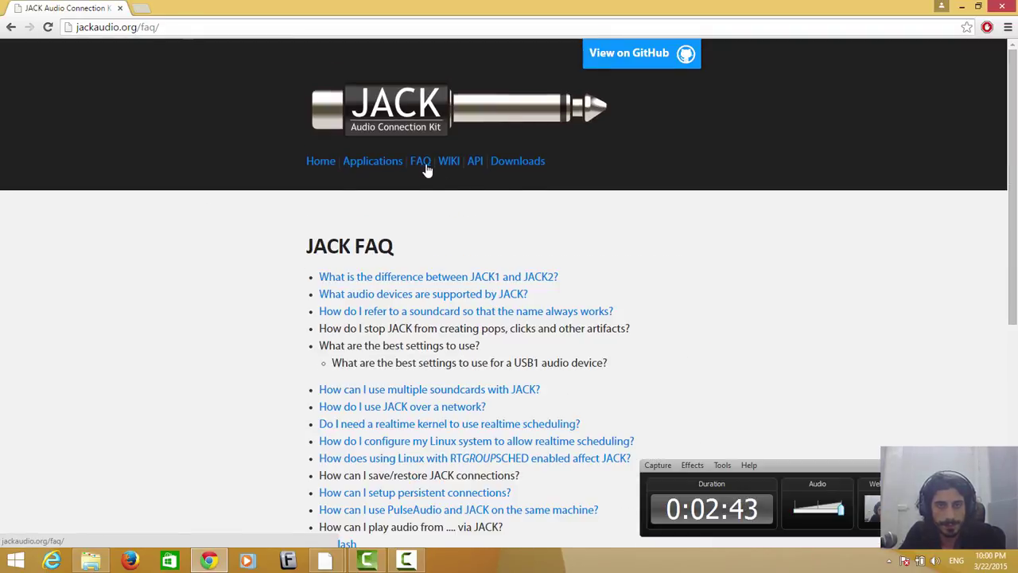
{"action": "scroll", "coordinate": [427, 170], "scroll_direction": "down", "scroll_amount": 5}
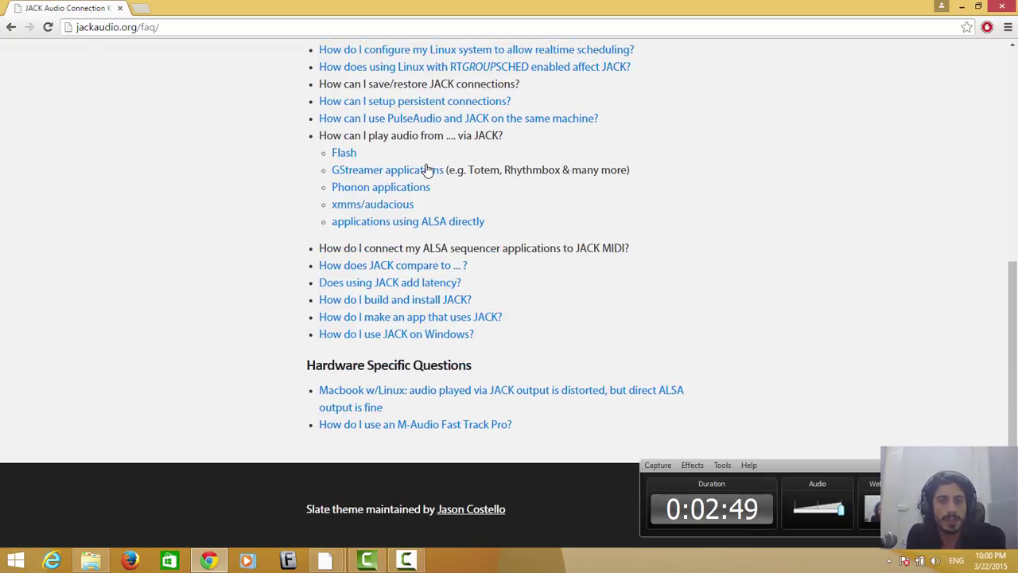
{"action": "left_click", "coordinate": [398, 338]}
- Read through the Windows FAQ and search the page for 'regsvr'
{"action": "scroll", "coordinate": [398, 344], "scroll_direction": "down", "scroll_amount": 3}
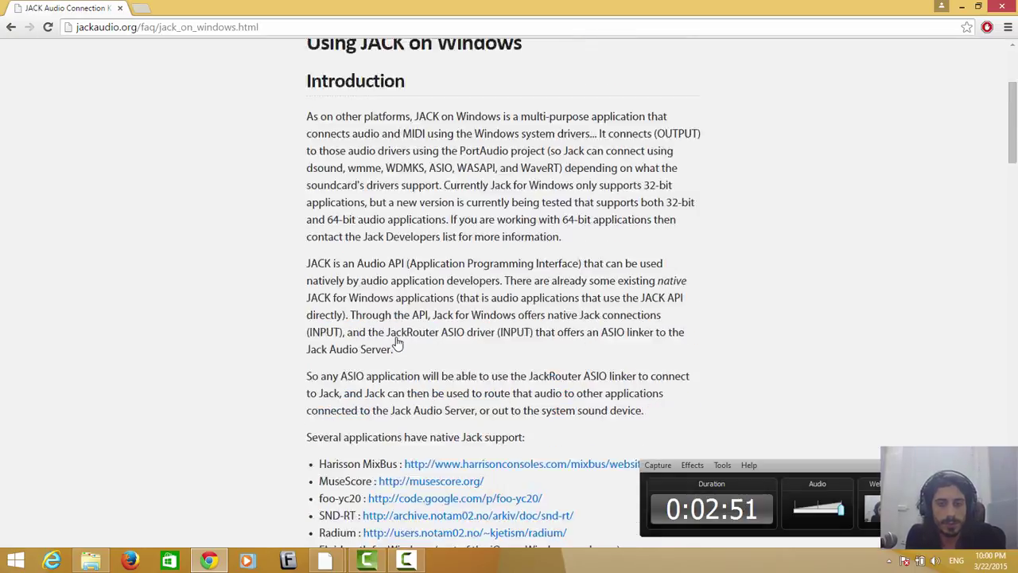
{"action": "scroll", "coordinate": [397, 343], "scroll_direction": "down", "scroll_amount": 7}
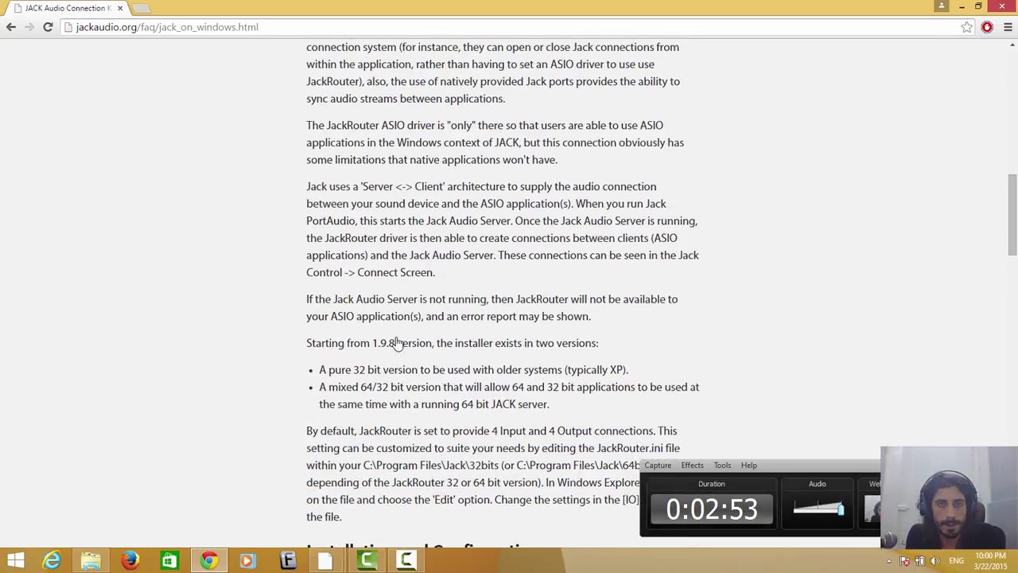
{"action": "scroll", "coordinate": [398, 342], "scroll_direction": "up", "scroll_amount": 1}
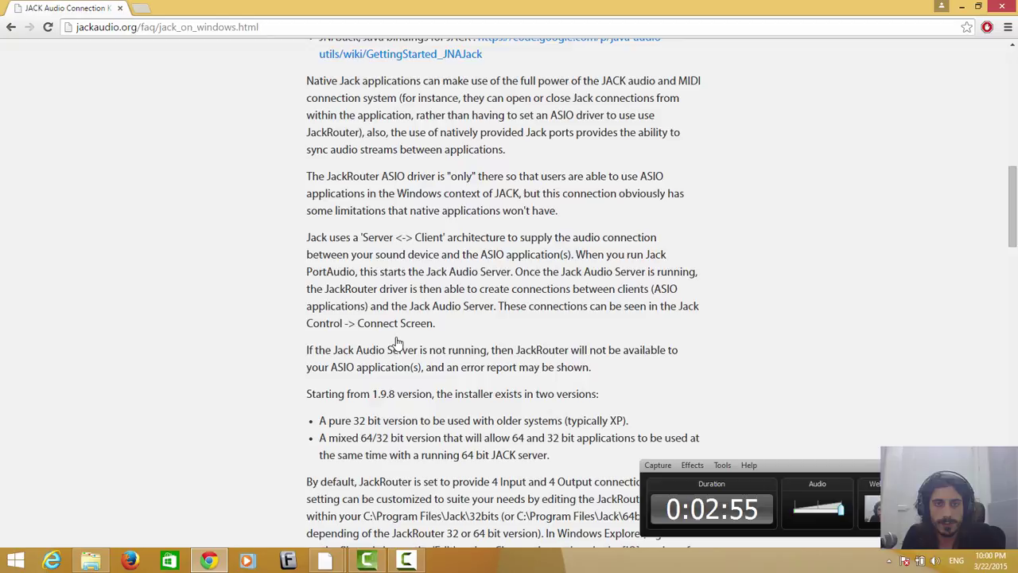
{"action": "scroll", "coordinate": [397, 343], "scroll_direction": "down", "scroll_amount": 3}
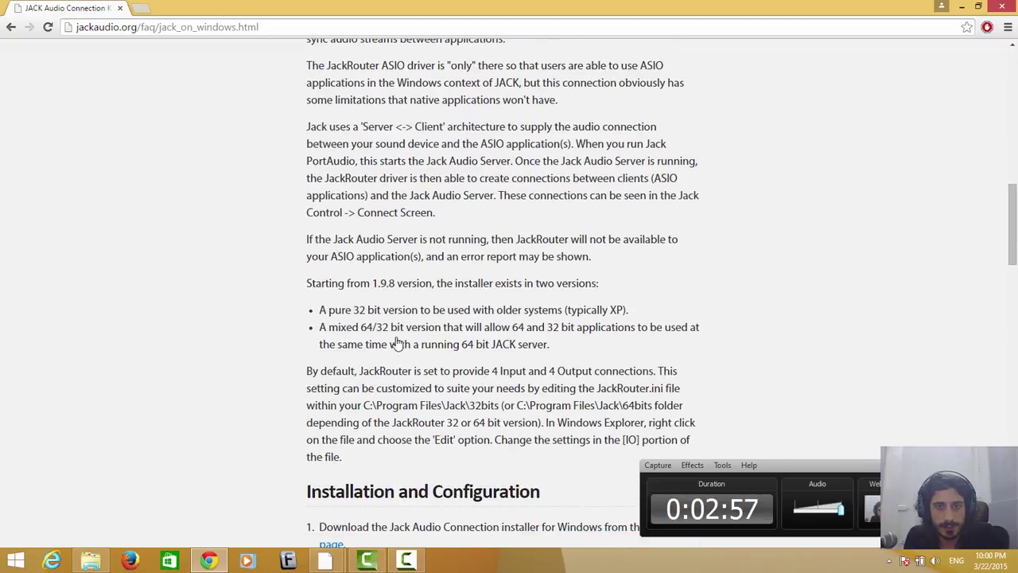
{"action": "scroll", "coordinate": [397, 342], "scroll_direction": "up", "scroll_amount": 4}
{"action": "scroll", "coordinate": [397, 343], "scroll_direction": "up", "scroll_amount": 8}
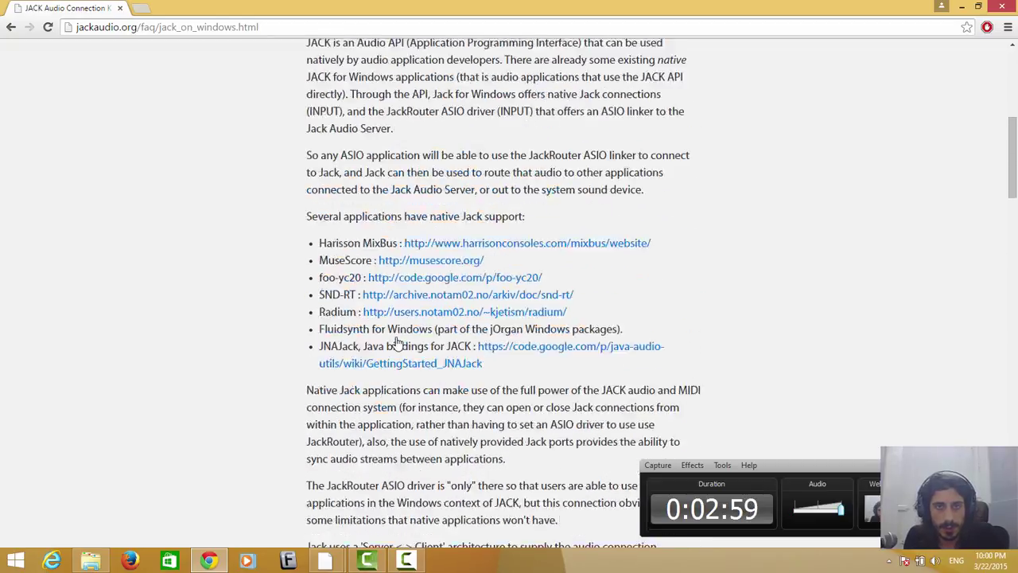
{"action": "scroll", "coordinate": [398, 342], "scroll_direction": "down", "scroll_amount": 5}
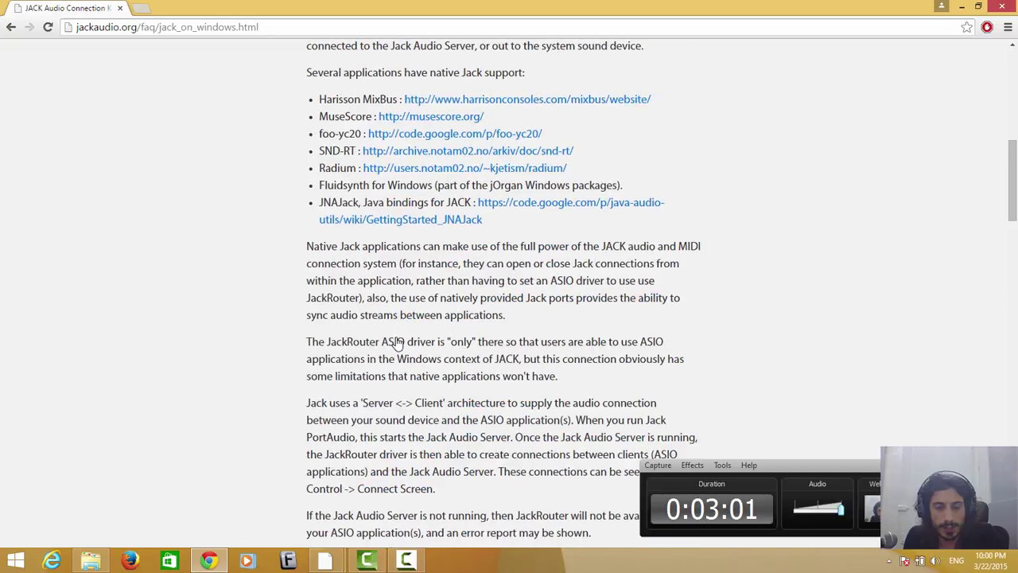
{"action": "scroll", "coordinate": [397, 343], "scroll_direction": "down", "scroll_amount": 1}
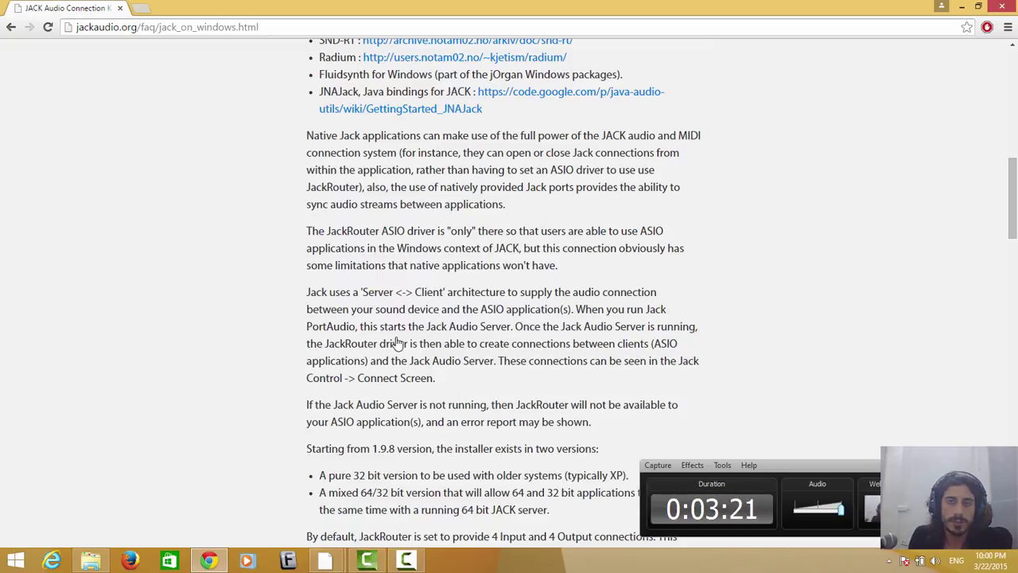
{"action": "scroll", "coordinate": [397, 342], "scroll_direction": "down", "scroll_amount": 2}
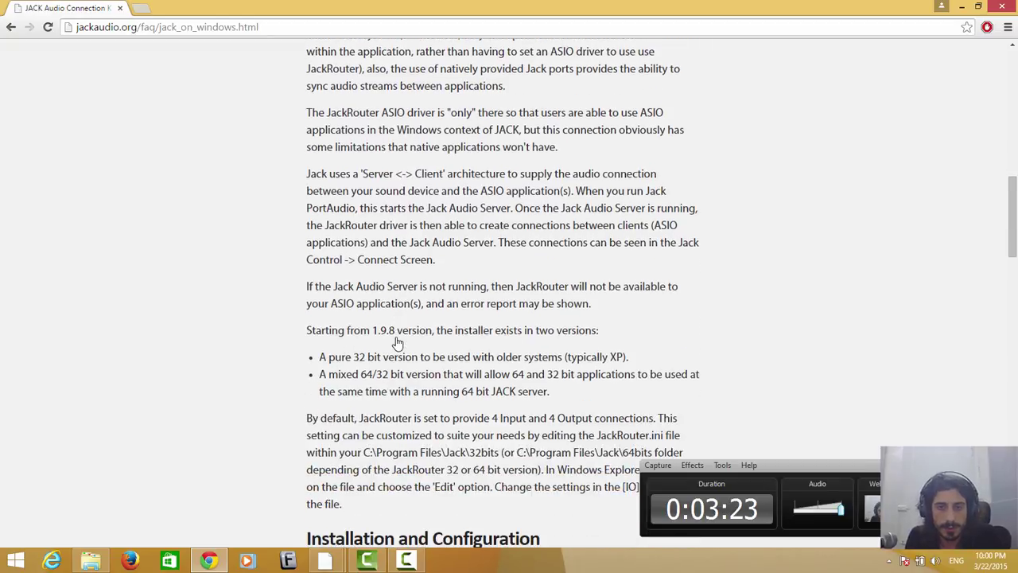
{"action": "scroll", "coordinate": [397, 342], "scroll_direction": "up", "scroll_amount": 2}
{"action": "scroll", "coordinate": [398, 342], "scroll_direction": "down", "scroll_amount": 3}
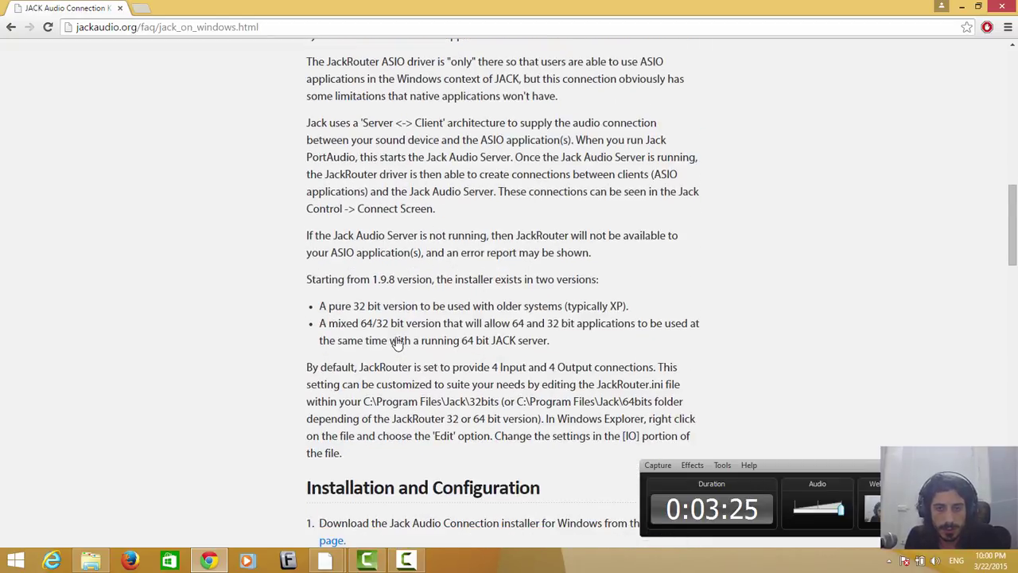
{"action": "scroll", "coordinate": [398, 342], "scroll_direction": "up", "scroll_amount": 10}
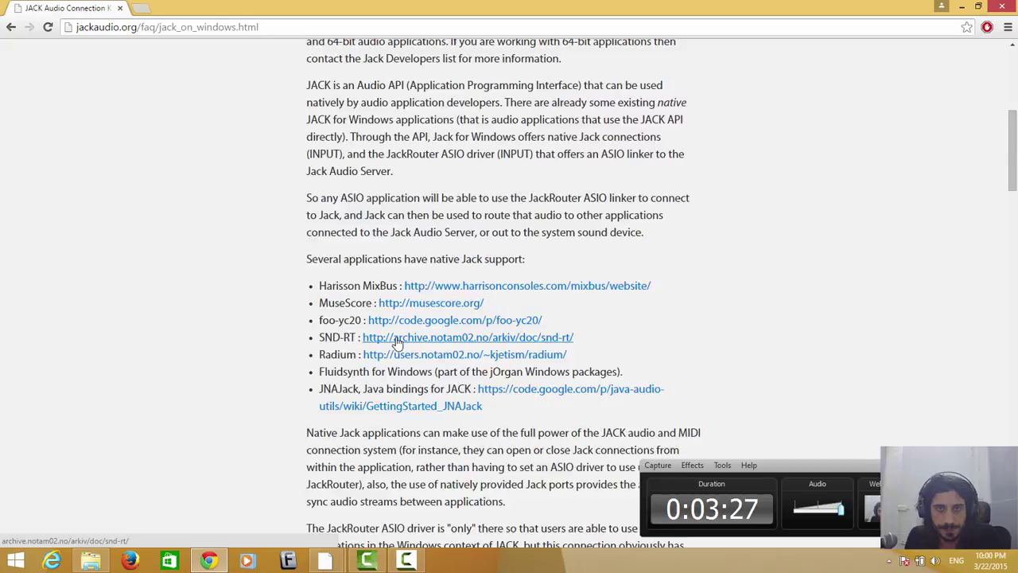
{"action": "scroll", "coordinate": [398, 342], "scroll_direction": "down", "scroll_amount": 18}
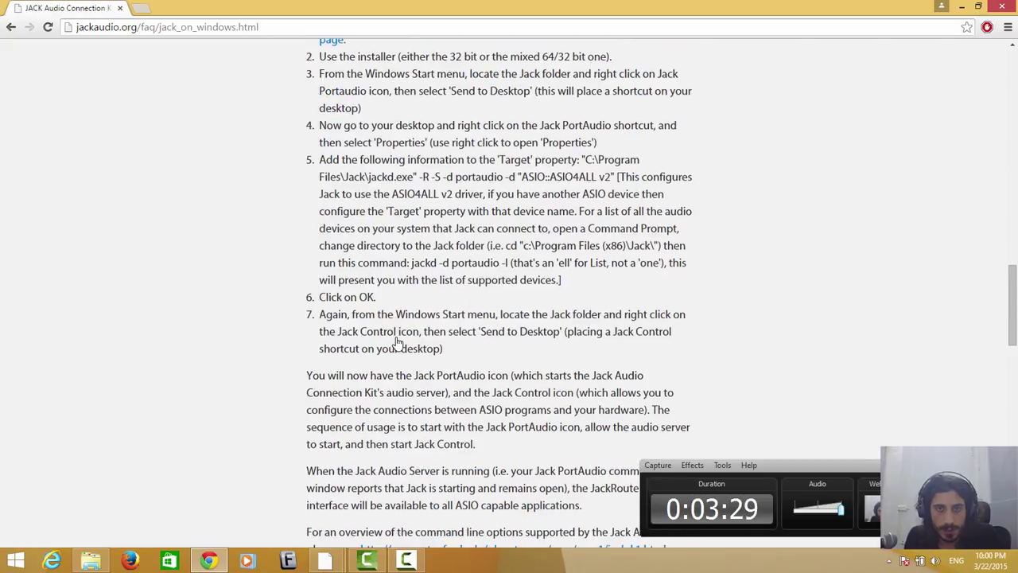
{"action": "key", "text": "ctrl+f"}
{"action": "type", "text": "reg"}
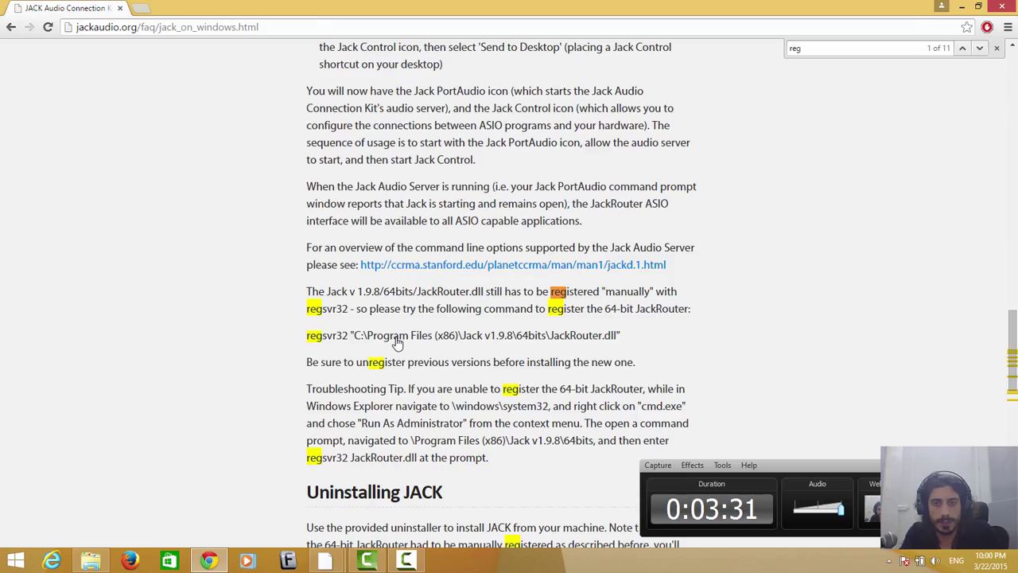
{"action": "type", "text": "svr"}
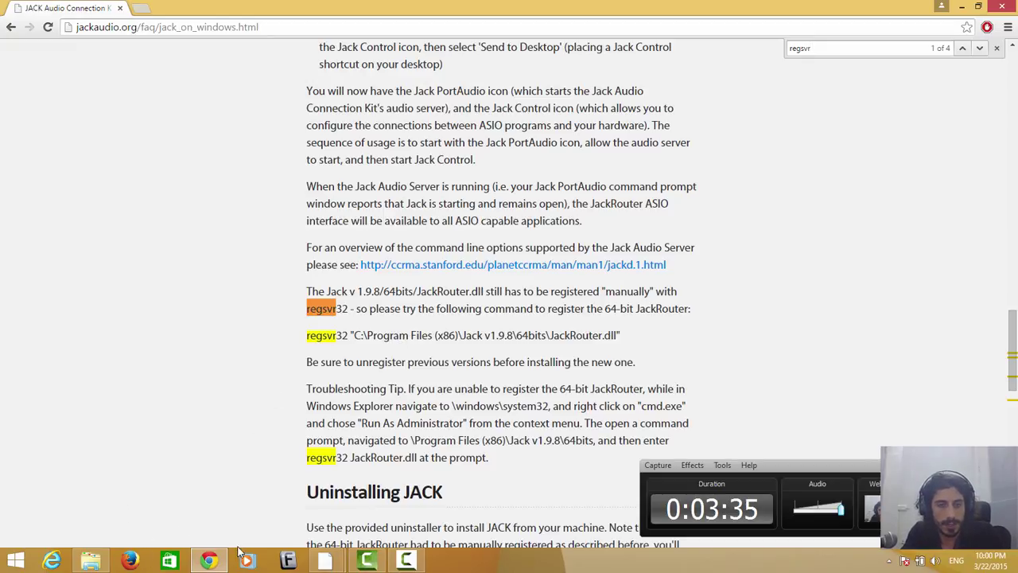
- Sort the Jack shortcuts by name and run Jack Command as administrator
{"action": "left_click", "coordinate": [90, 563]}
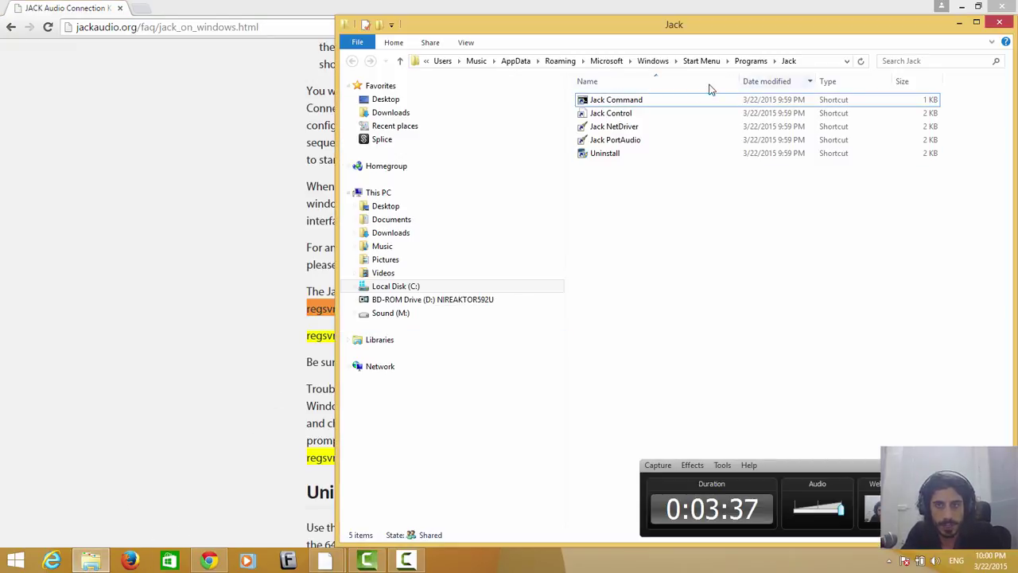
{"action": "right_click", "coordinate": [670, 109]}
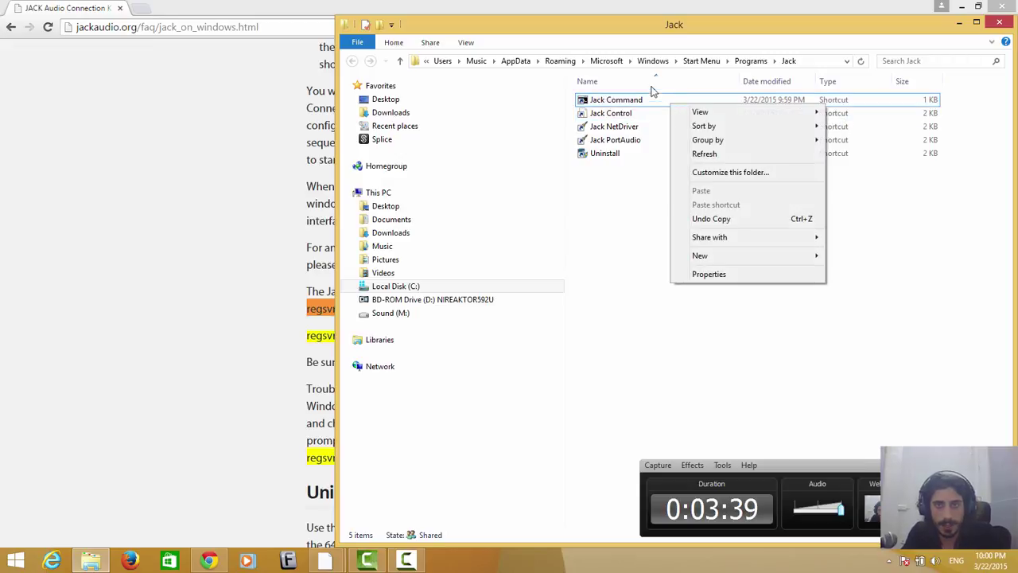
{"action": "left_click", "coordinate": [651, 83]}
{"action": "left_click", "coordinate": [634, 86]}
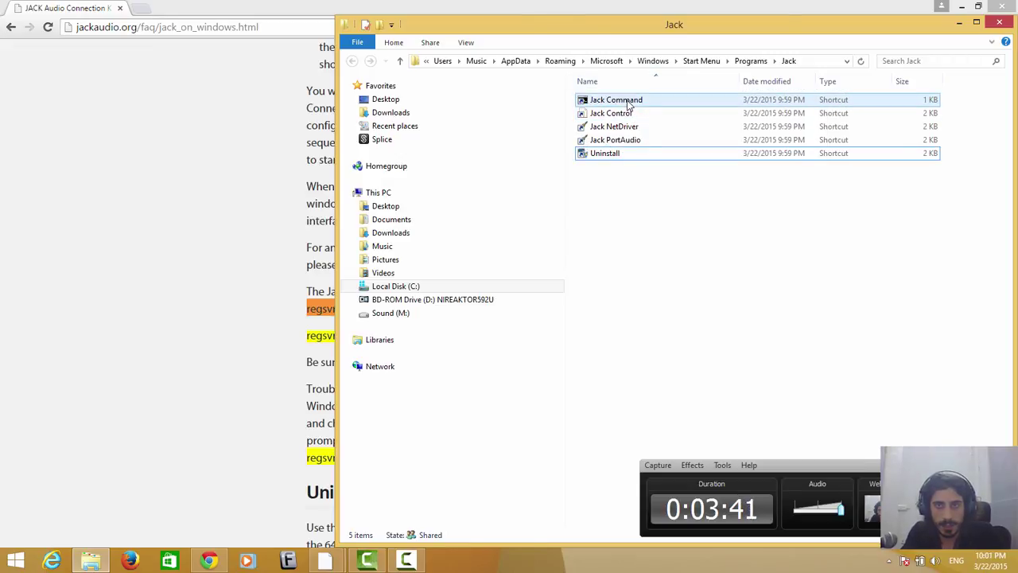
{"action": "left_click", "coordinate": [628, 102]}
{"action": "right_click", "coordinate": [628, 102]}
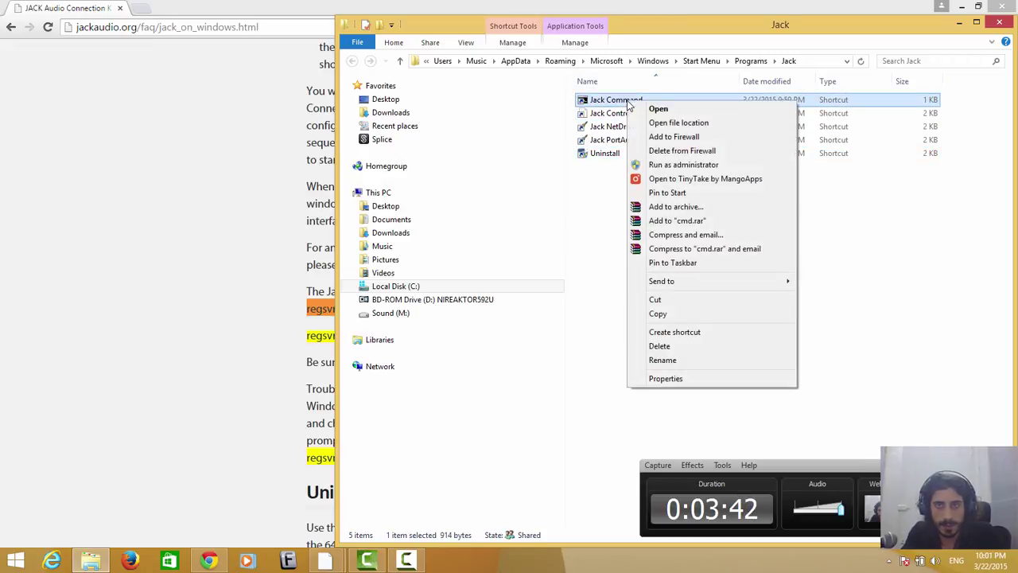
{"action": "left_click", "coordinate": [683, 165]}
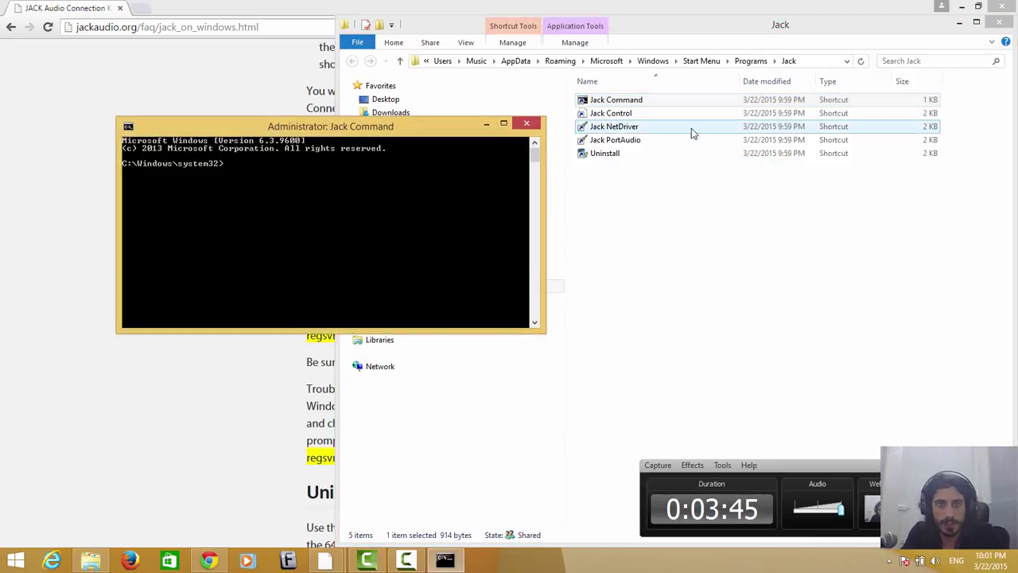
{"action": "left_click", "coordinate": [958, 25]}
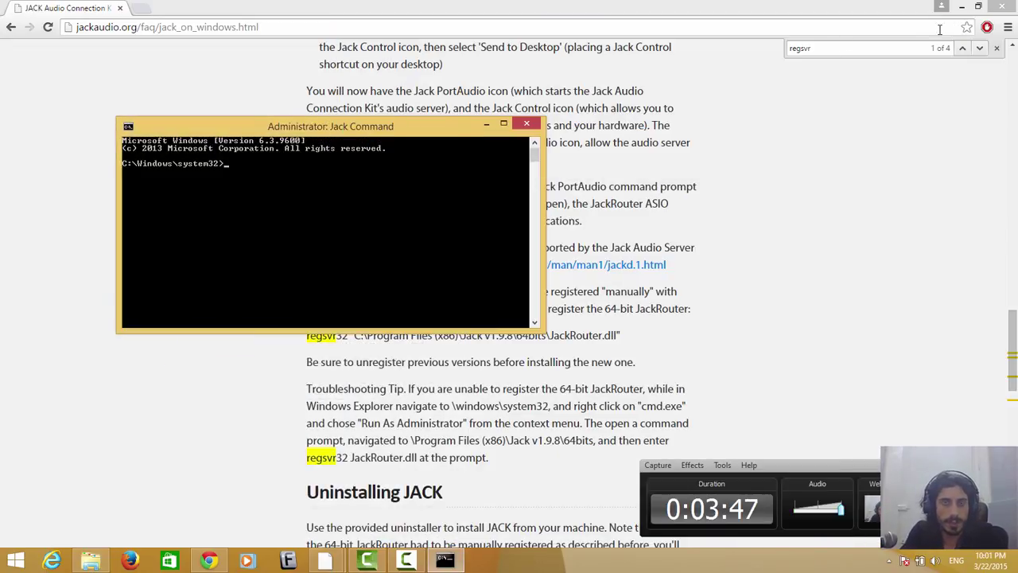
{"action": "left_click_drag", "start_coordinate": [185, 129], "coordinate": [546, 54]}
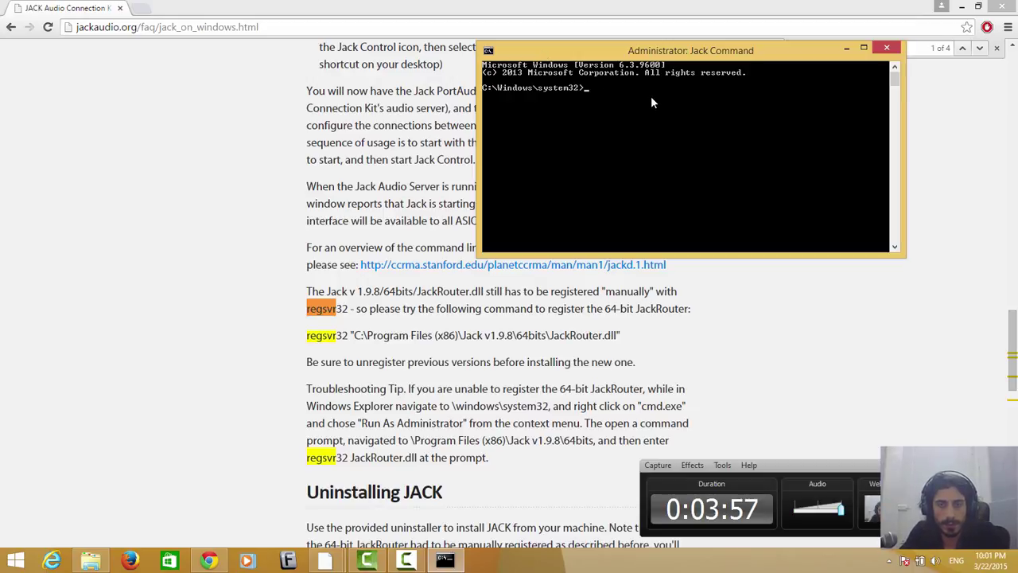
- Change to C:\Program Files (x86)\Jack with cd.. twice and cd, then list it with dir
{"action": "type", "text": "cd.."}
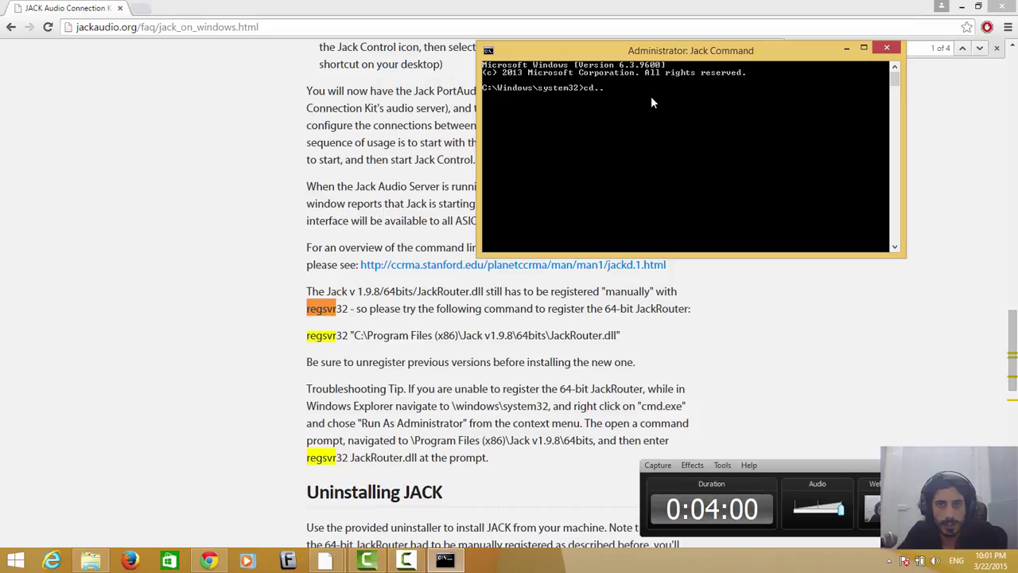
{"action": "key", "text": "Return"}
{"action": "type", "text": "cd.."}
{"action": "key", "text": "Return"}
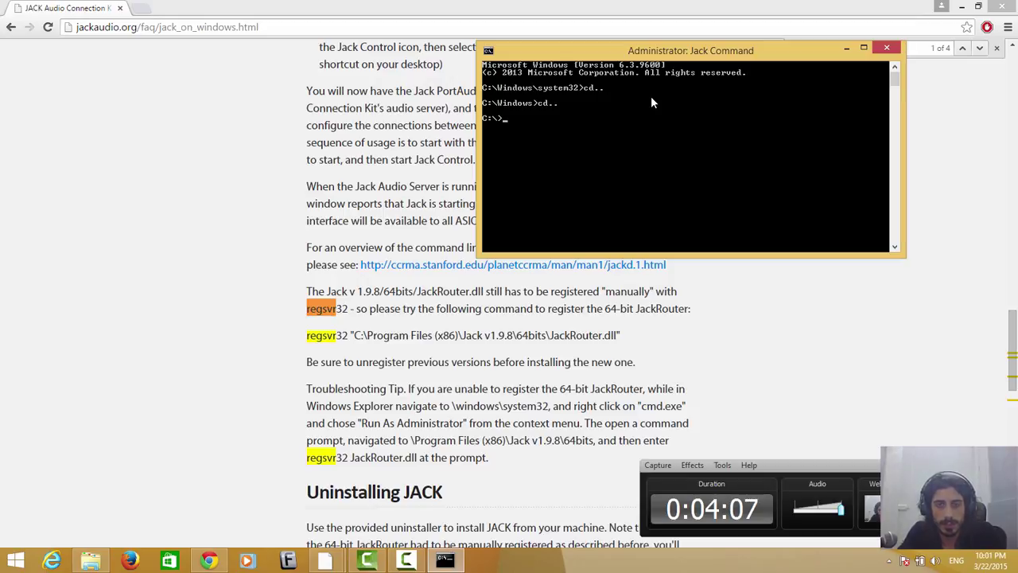
{"action": "type", "text": "cd pro"}
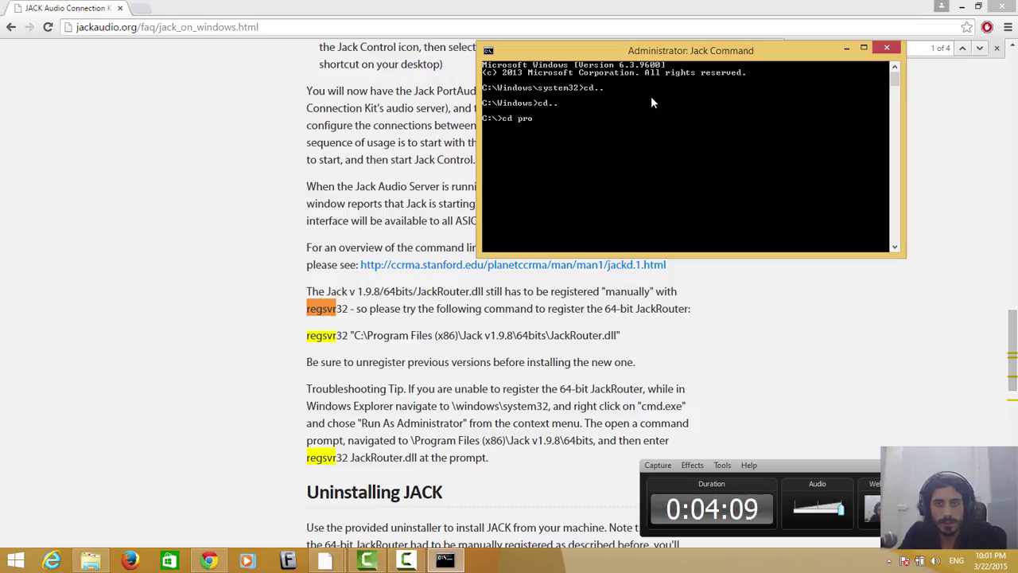
{"action": "type", "text": "g"}
{"action": "key", "text": "Tab"}
{"action": "key", "text": "Tab"}
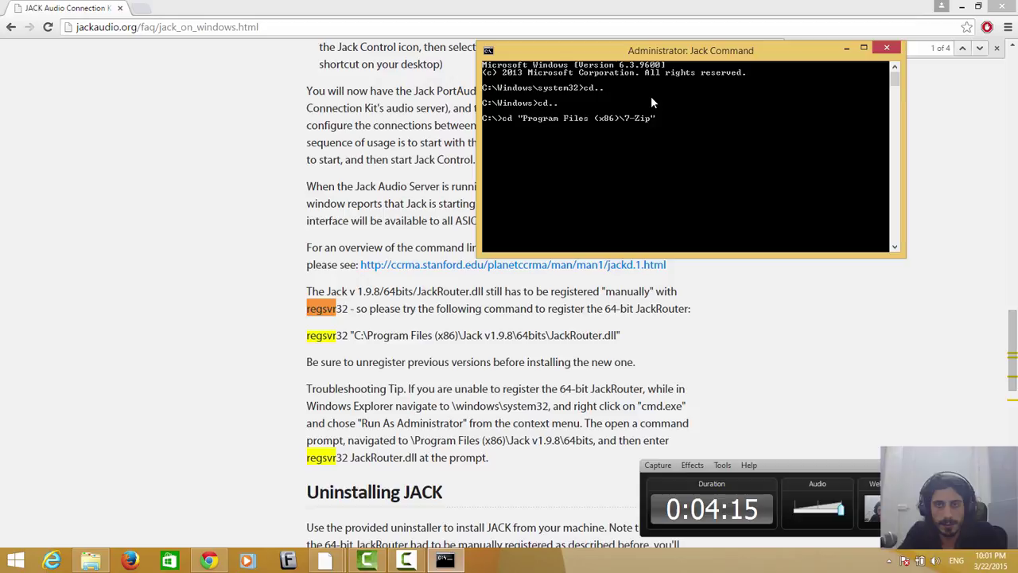
{"action": "key", "text": "BackSpace"}
{"action": "key", "text": "BackSpace"}
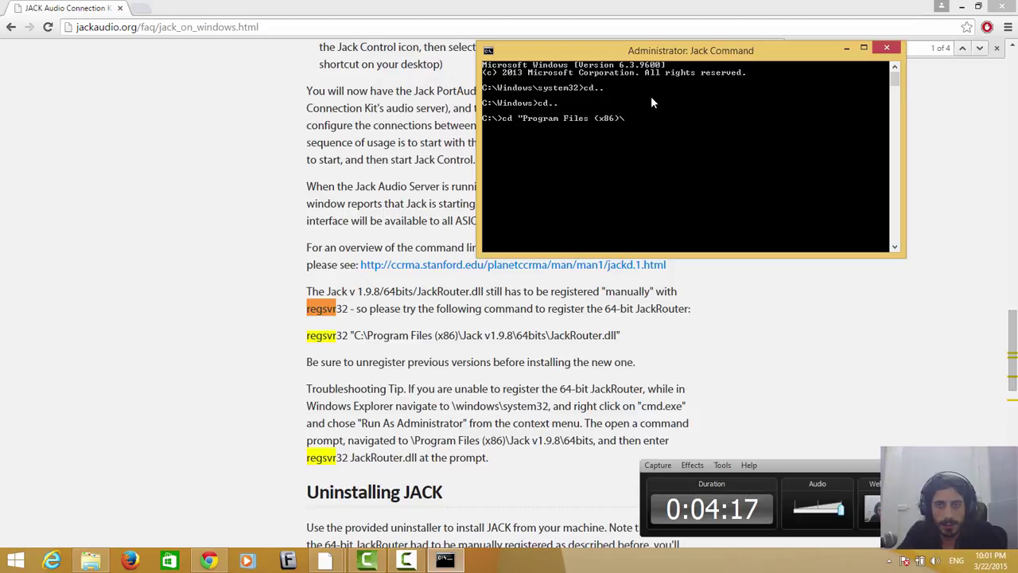
{"action": "type", "text": "ja"}
{"action": "key", "text": "Return"}
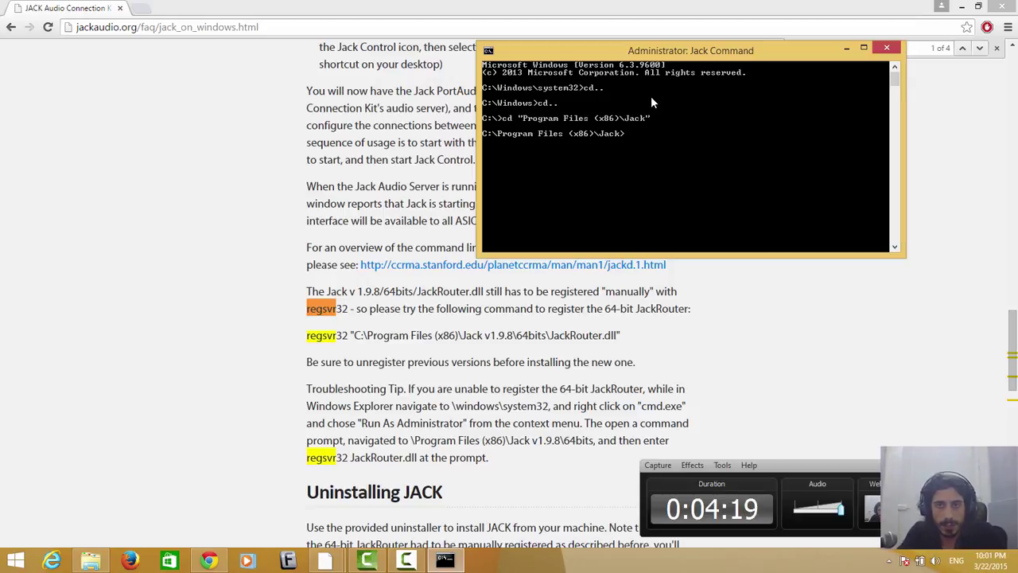
{"action": "type", "text": "dir"}
{"action": "key", "text": "Return"}
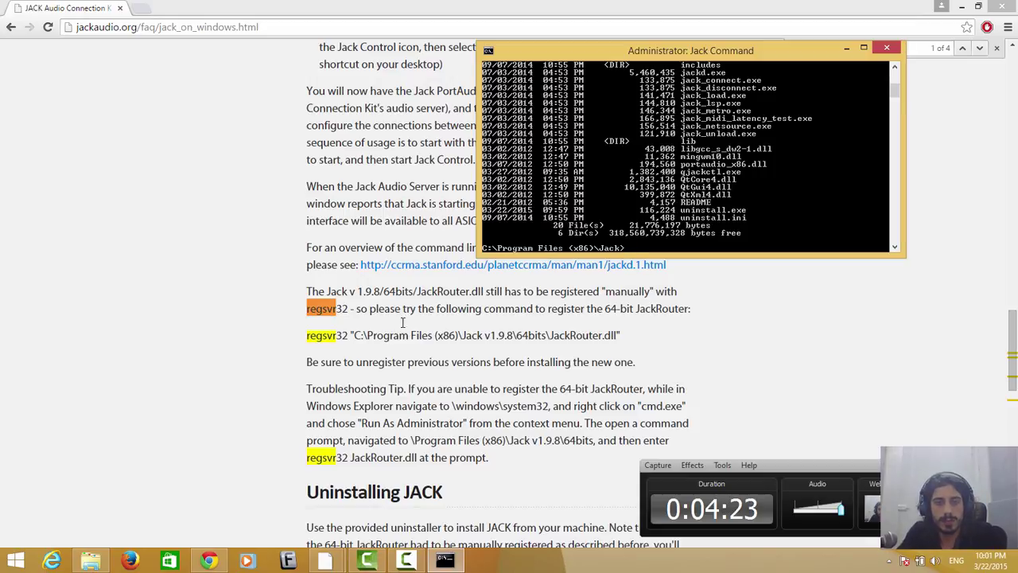
- Select the 64-bit JackRouter regsvr32 command on the FAQ page
{"action": "left_click", "coordinate": [308, 342]}
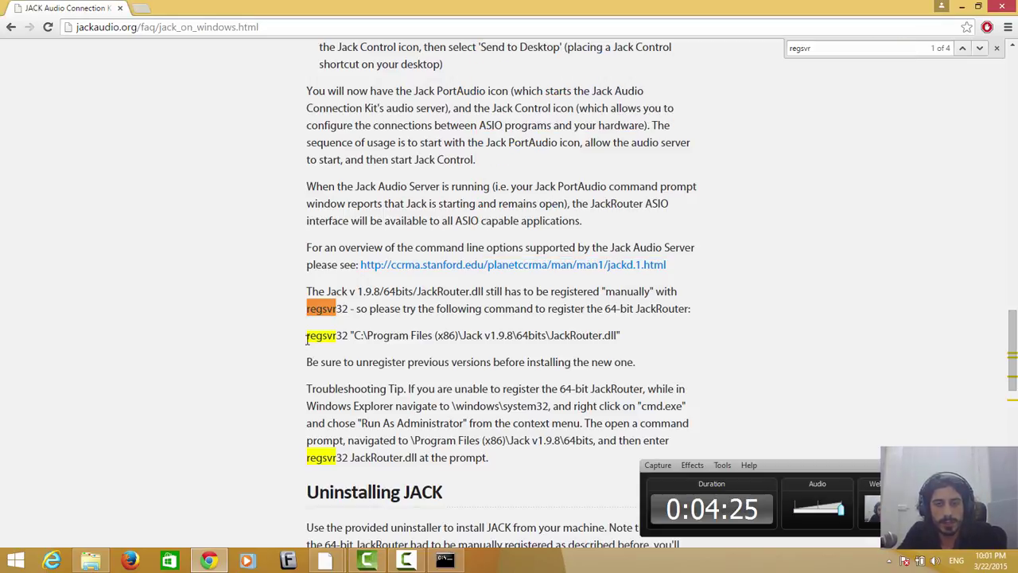
{"action": "left_click_drag", "start_coordinate": [308, 335], "coordinate": [411, 335]}
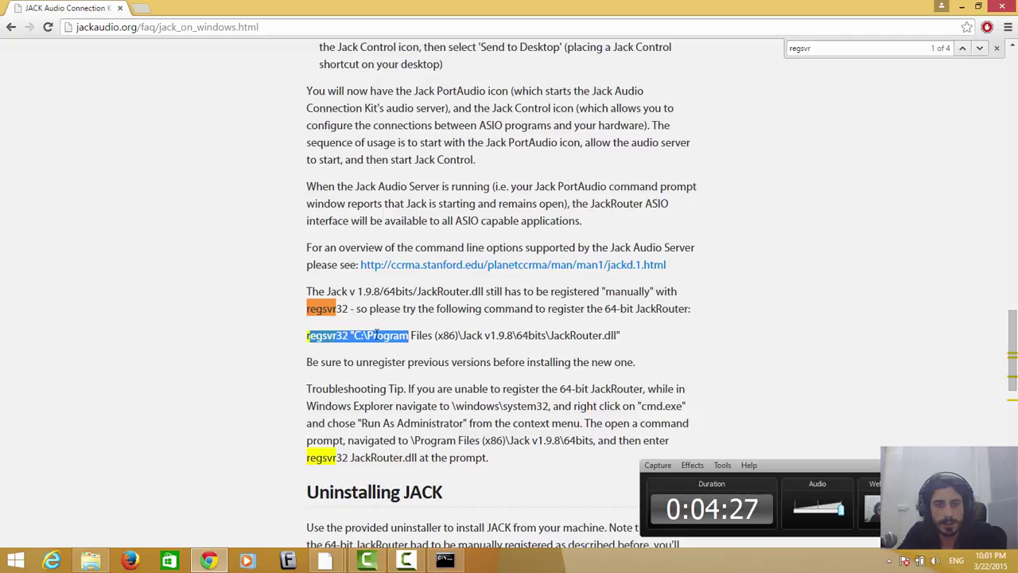
{"action": "left_click", "coordinate": [308, 337]}
{"action": "left_click_drag", "start_coordinate": [308, 337], "coordinate": [645, 340]}
{"action": "key", "text": "super+c"}
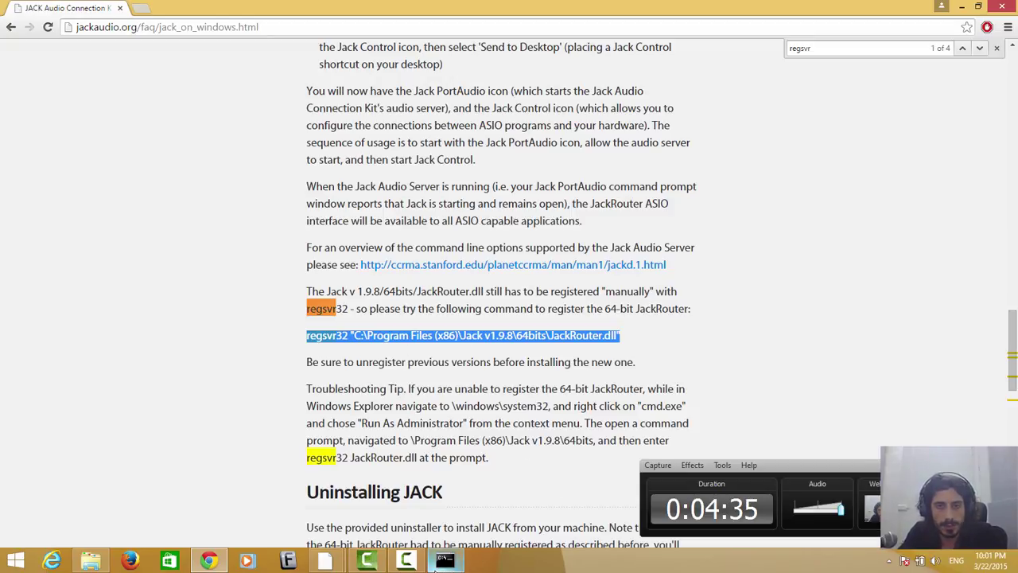
- Paste the regsvr32 command into the Jack Command console and run it, getting a module-not-found error
{"action": "mouse_move", "coordinate": [445, 560]}
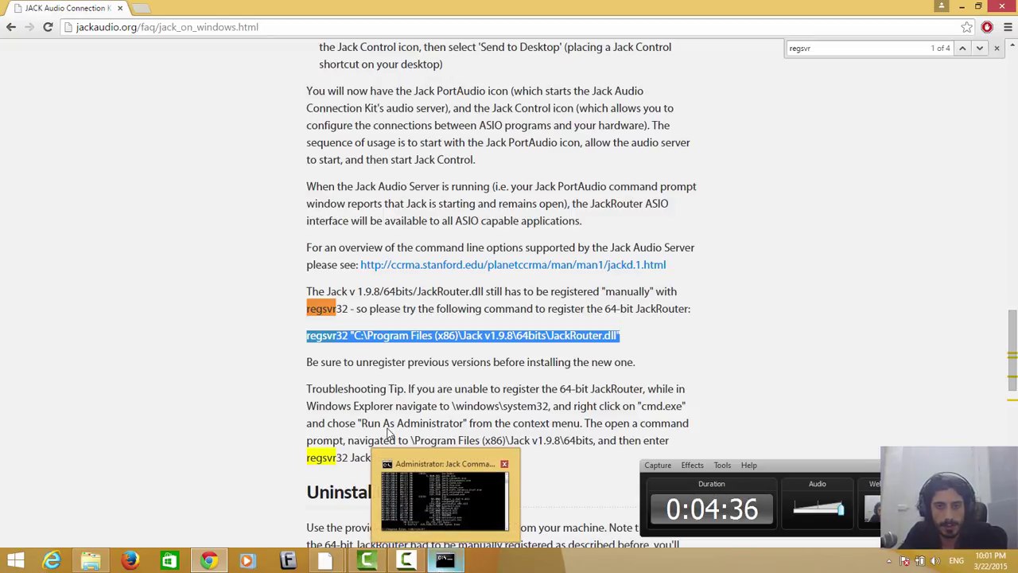
{"action": "left_click", "coordinate": [445, 561]}
{"action": "right_click", "coordinate": [605, 199]}
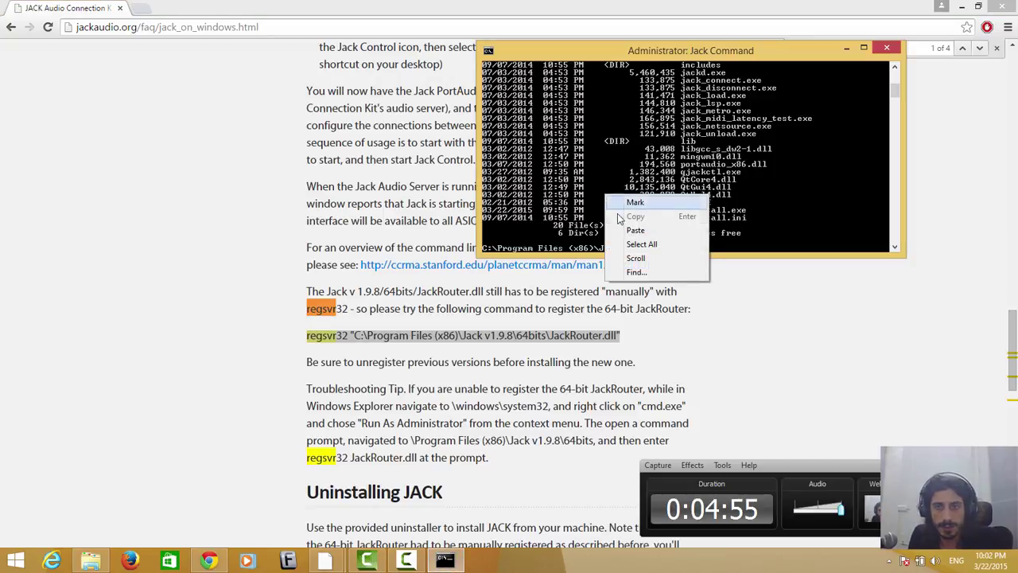
{"action": "left_click", "coordinate": [628, 231]}
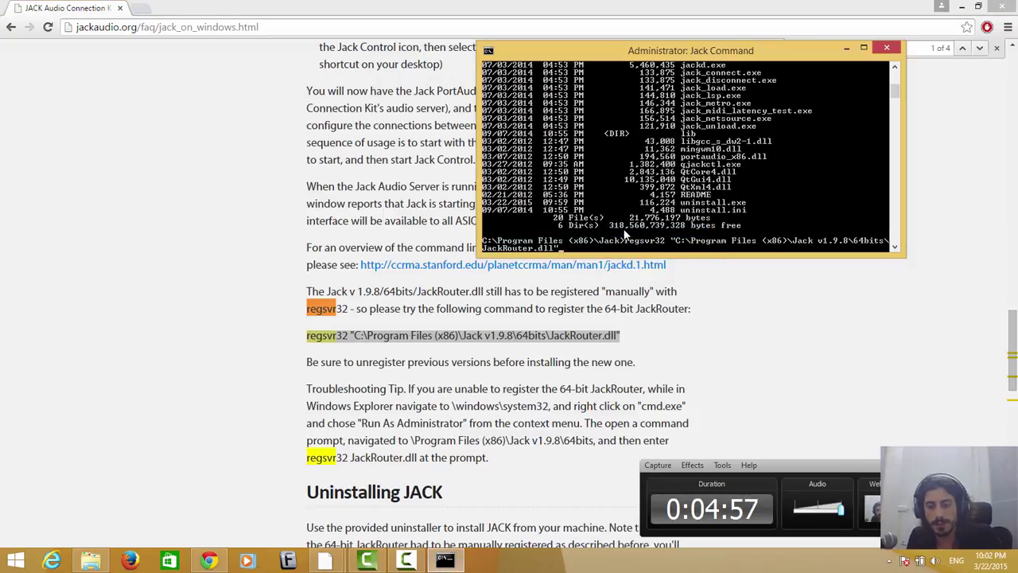
{"action": "key", "text": "Return"}
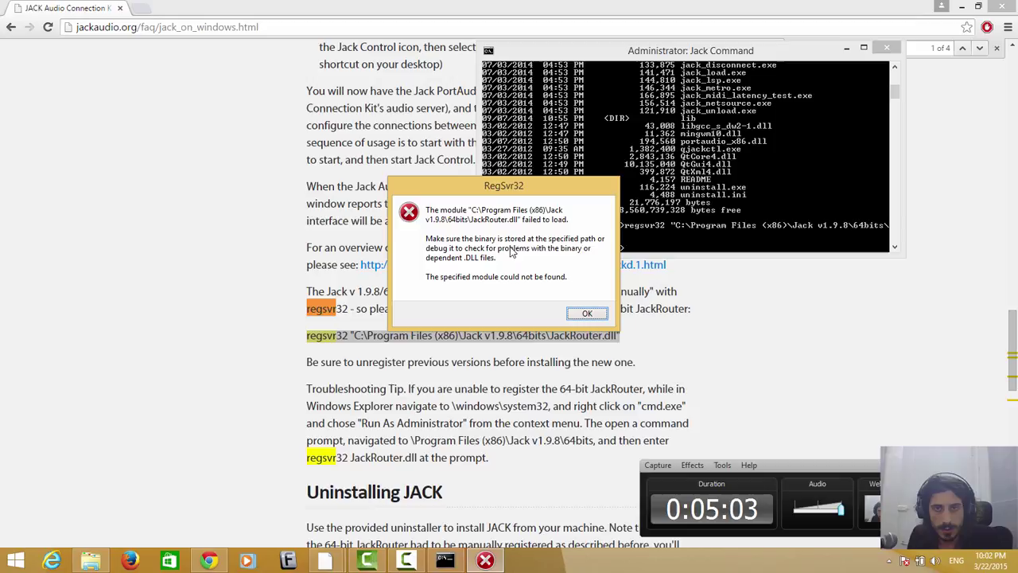
- Dismiss the error, change into the 64bits folder and list its contents
{"action": "left_click", "coordinate": [583, 312]}
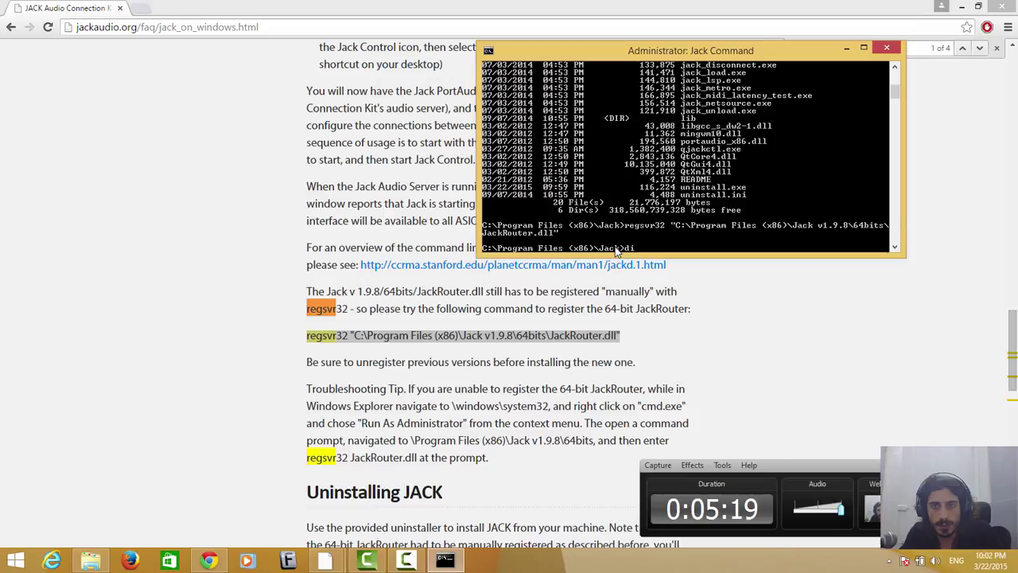
{"action": "key", "text": "Return"}
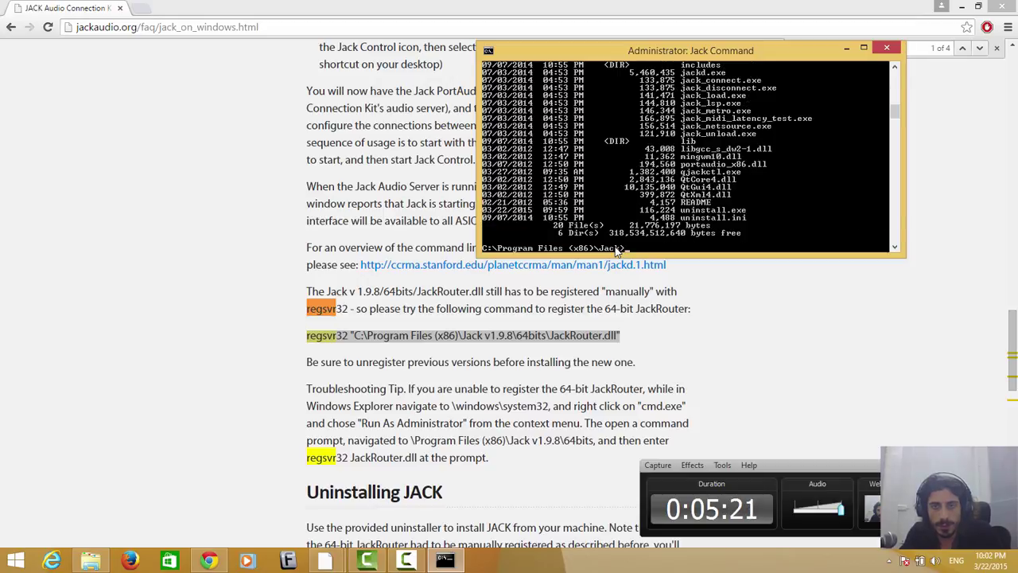
{"action": "type", "text": "cd"}
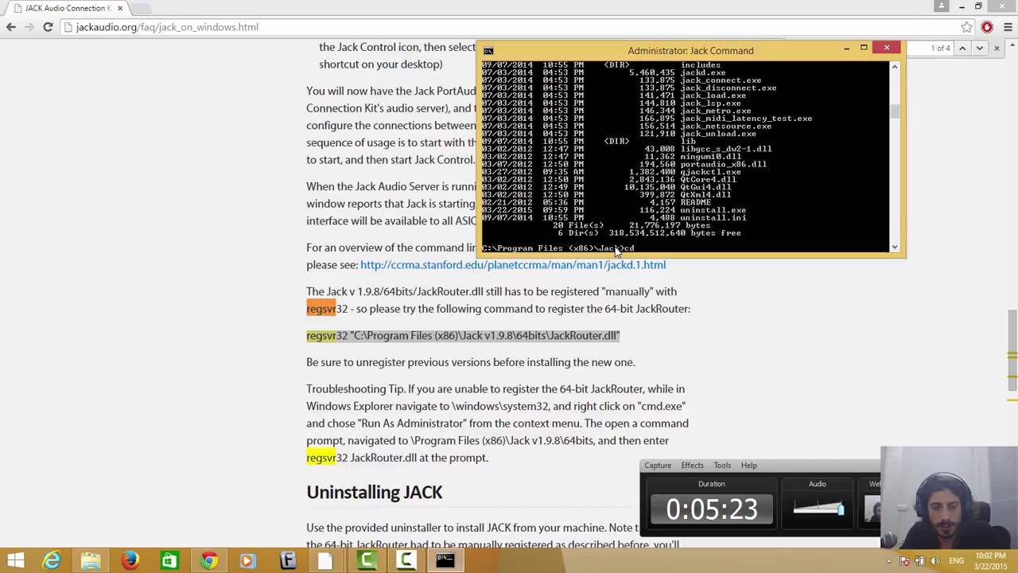
{"action": "type", "text": " 64b`"}
{"action": "key", "text": "Tab"}
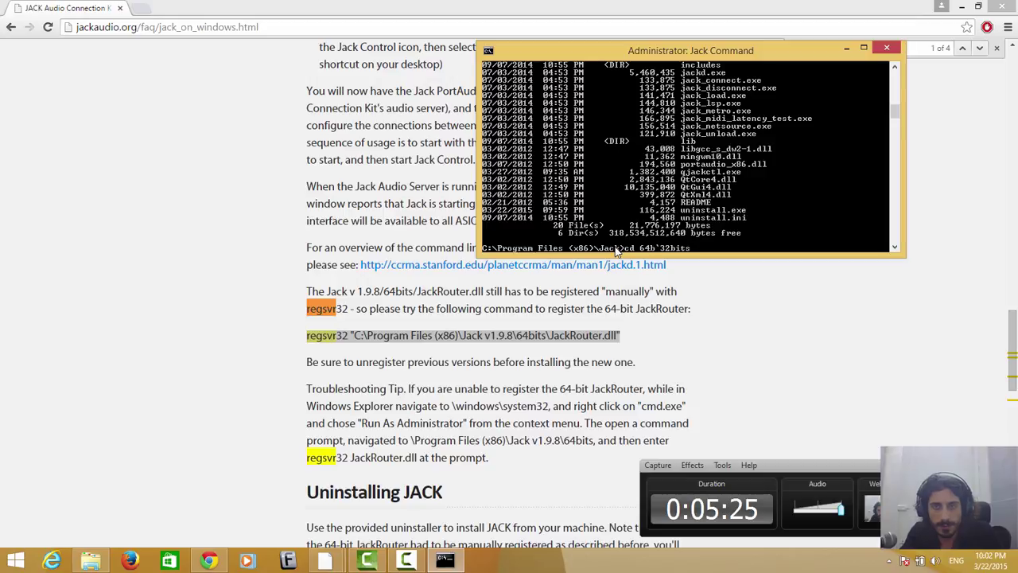
{"action": "key", "text": "BackSpace"}
{"action": "key", "text": "BackSpace"}
{"action": "key", "text": "BackSpace"}
{"action": "type", "text": "its"}
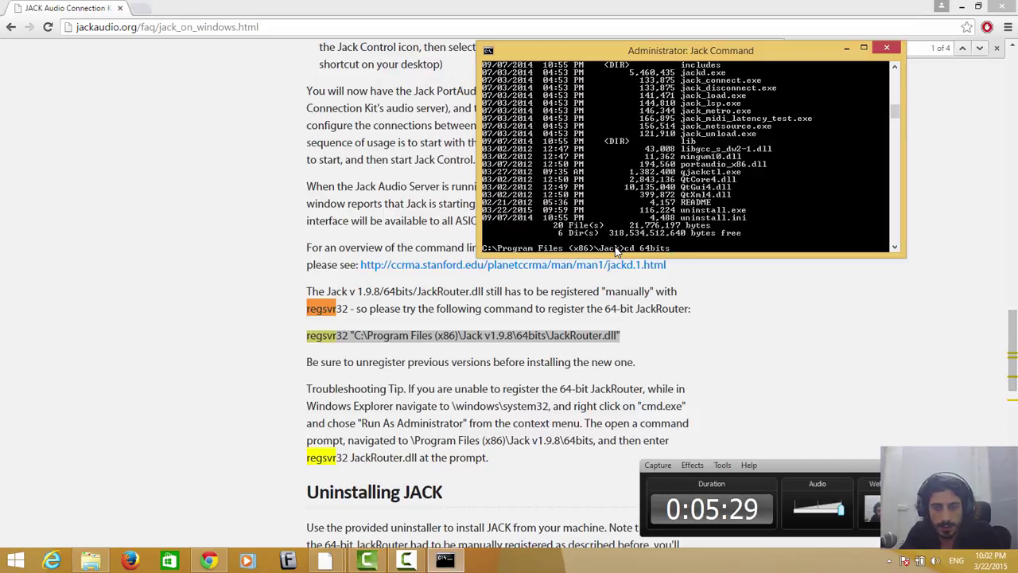
{"action": "key", "text": "BackSpace"}
{"action": "key", "text": "BackSpace"}
{"action": "key", "text": "BackSpace"}
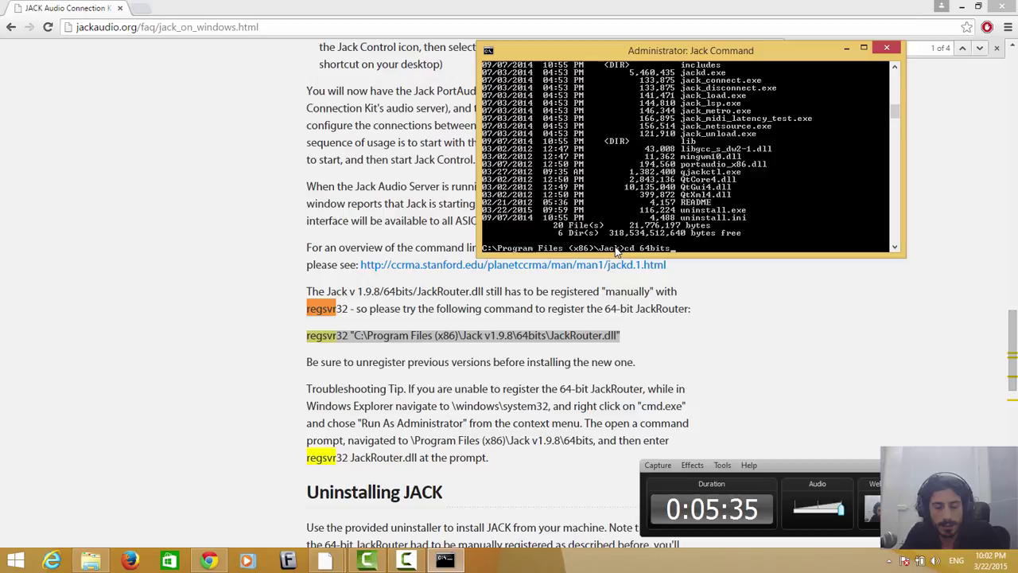
{"action": "key", "text": "Return"}
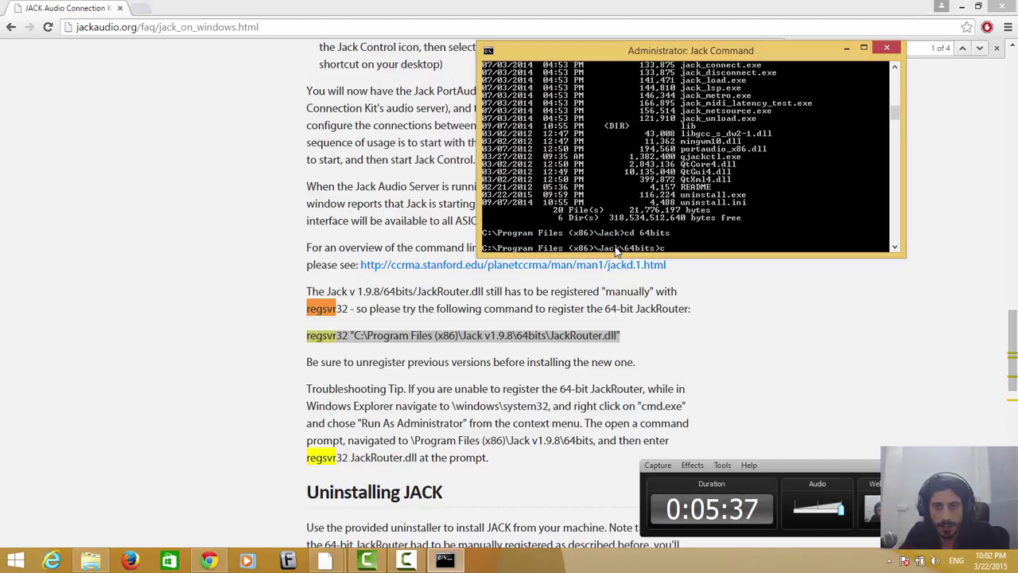
{"action": "type", "text": "dir"}
{"action": "key", "text": "Return"}
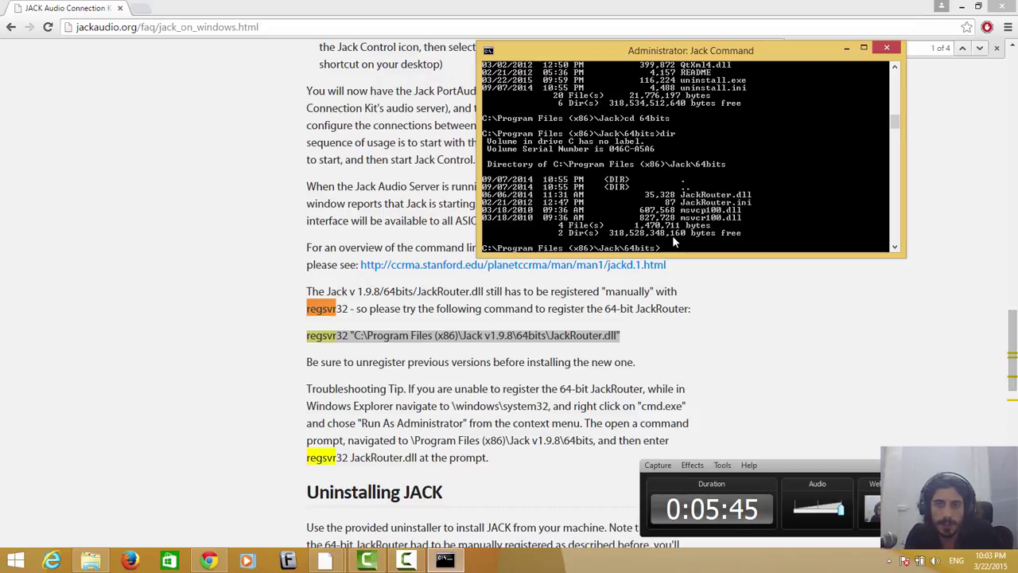
- Register JackRouter.dll with regsvr32 successfully, then return to the Jack folder with cd .
{"action": "triple_click", "coordinate": [419, 335]}
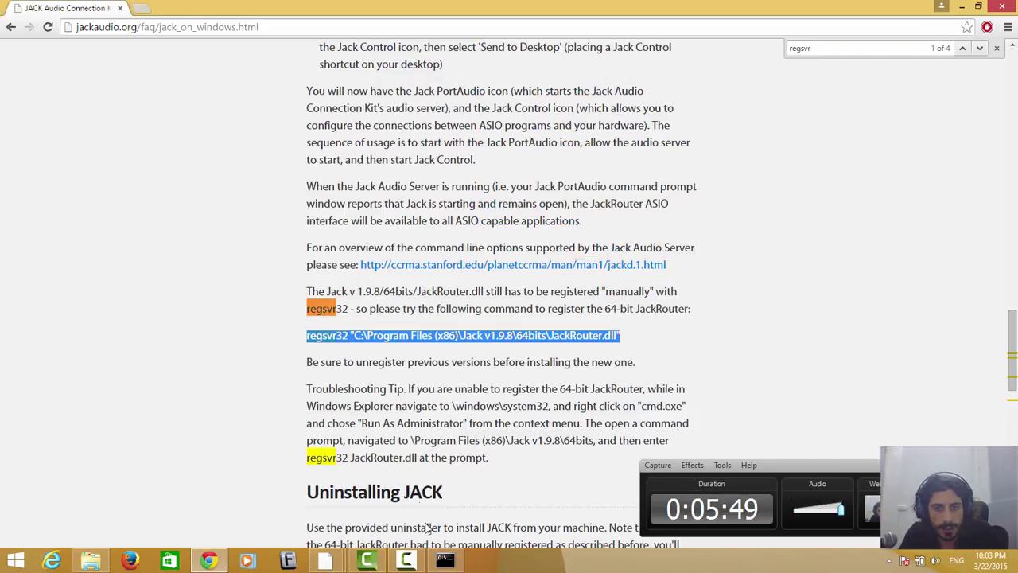
{"action": "left_click", "coordinate": [444, 560]}
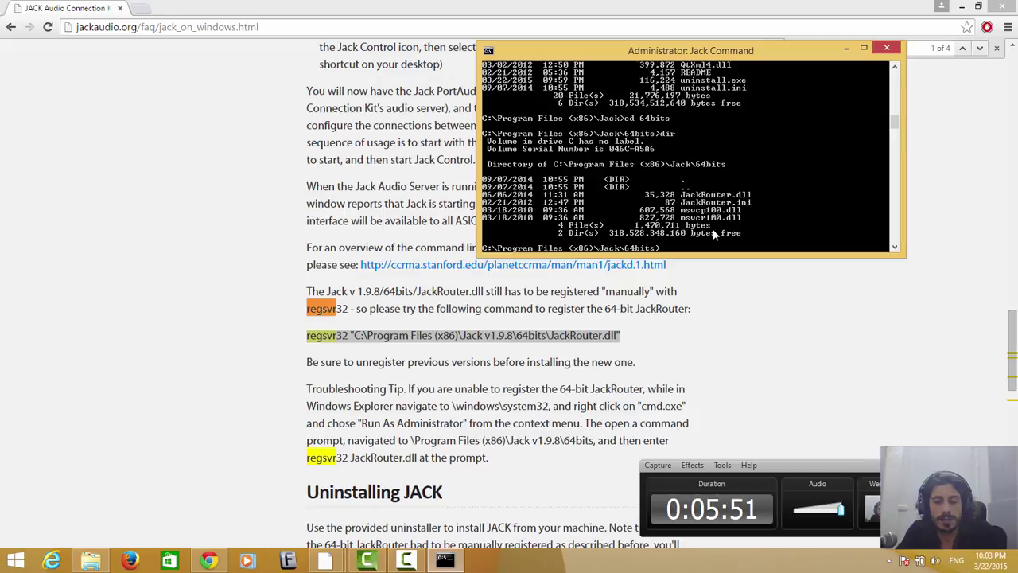
{"action": "type", "text": "reg"}
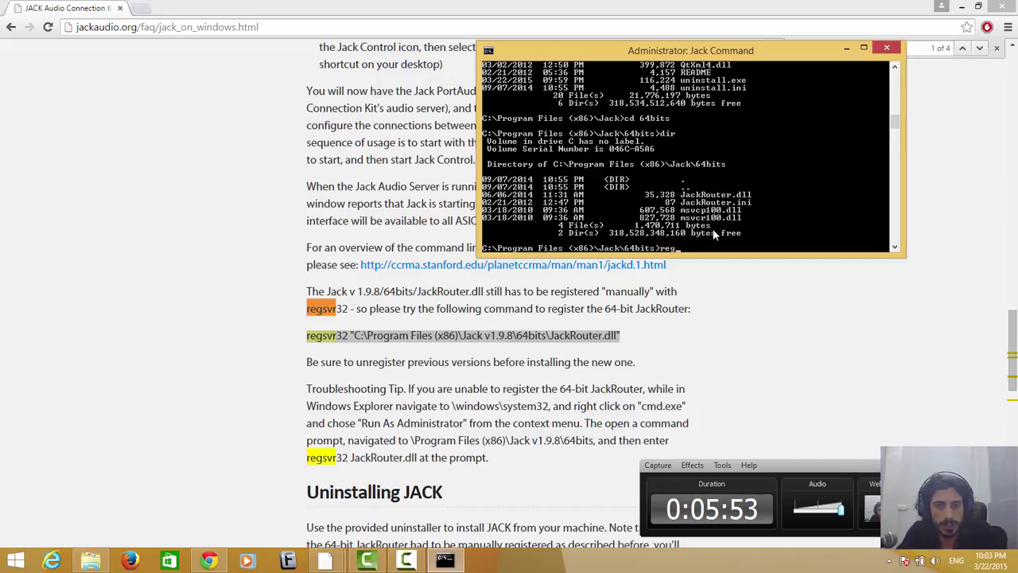
{"action": "type", "text": "svr32"}
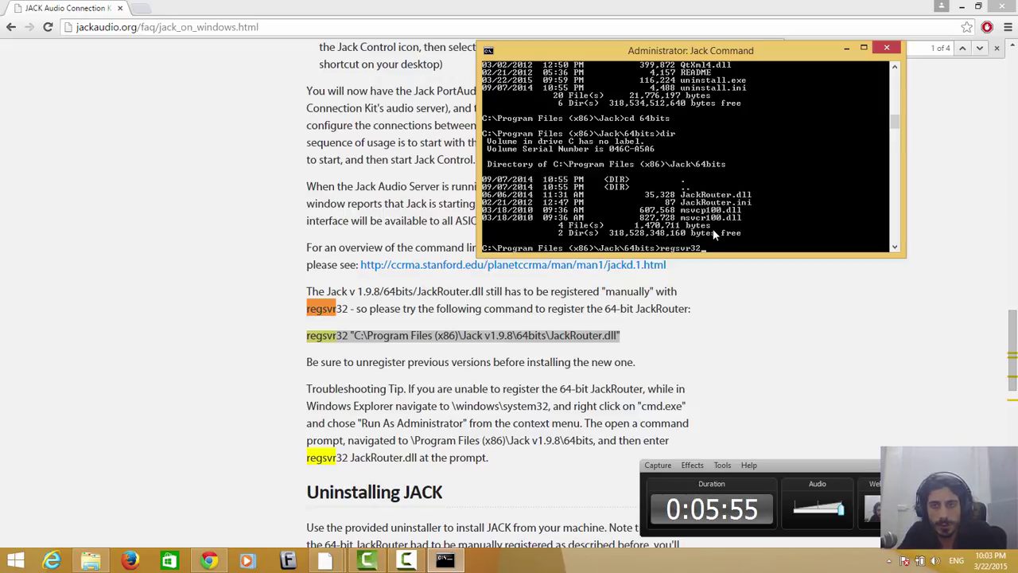
{"action": "type", "text": " Jack"}
{"action": "key", "text": "Tab"}
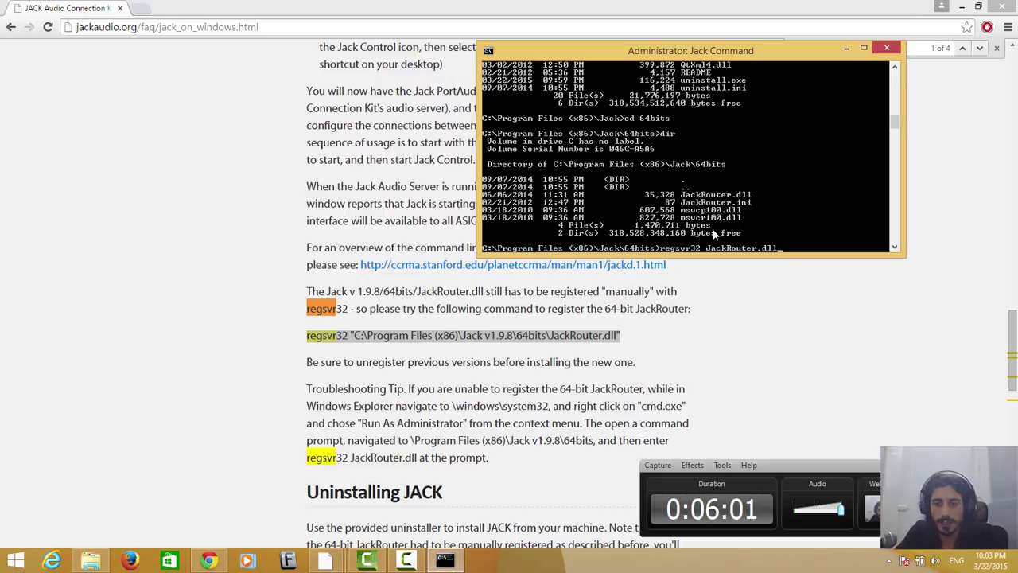
{"action": "key", "text": "Return"}
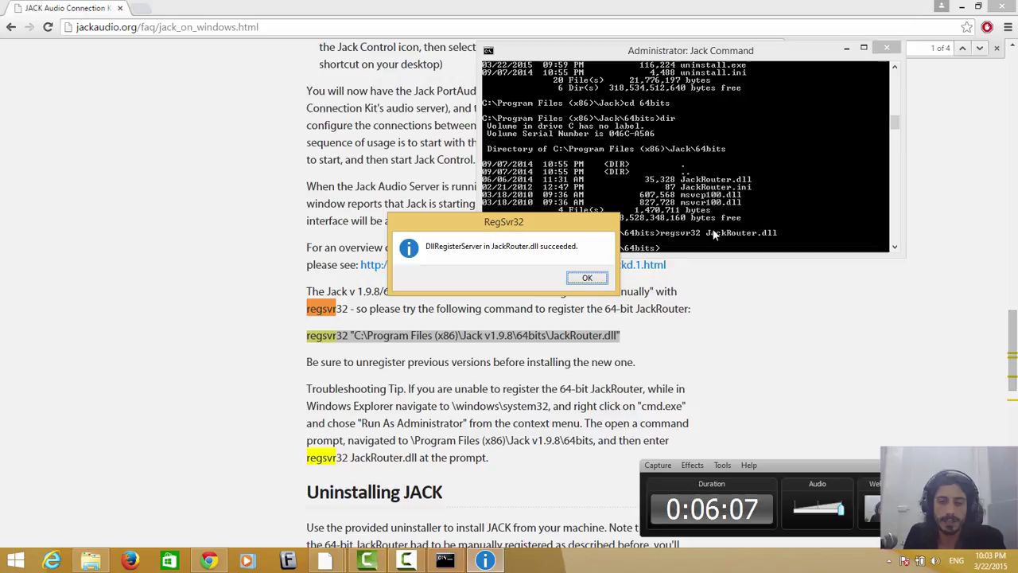
{"action": "key", "text": "Return"}
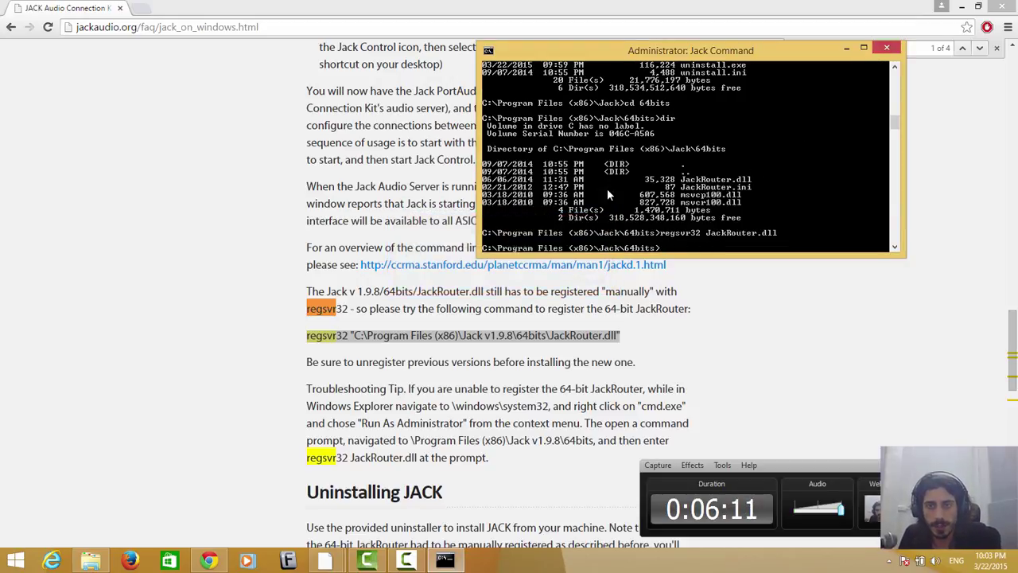
{"action": "type", "text": "cd"}
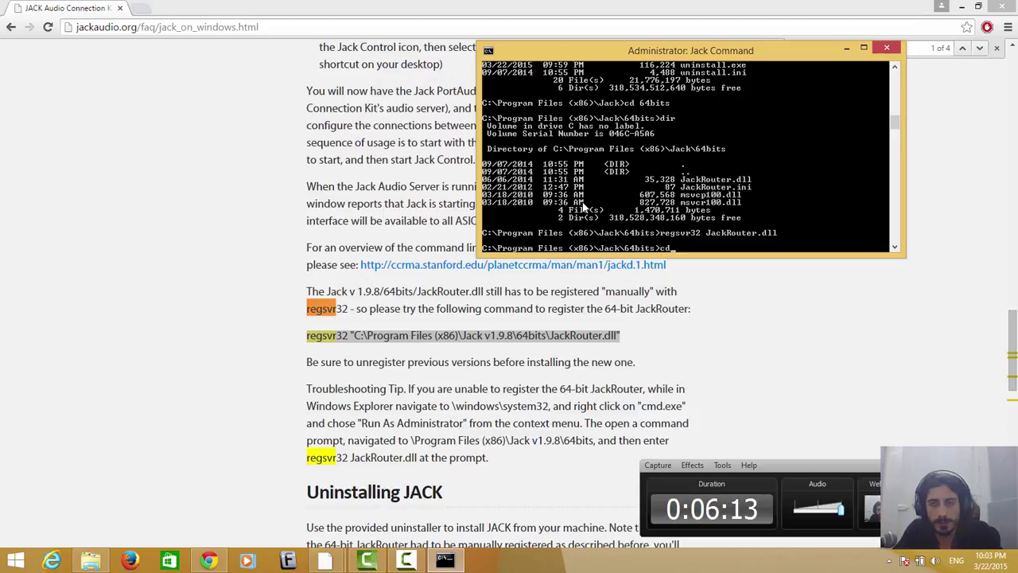
{"action": "type", "text": " .."}
{"action": "key", "text": "Return"}
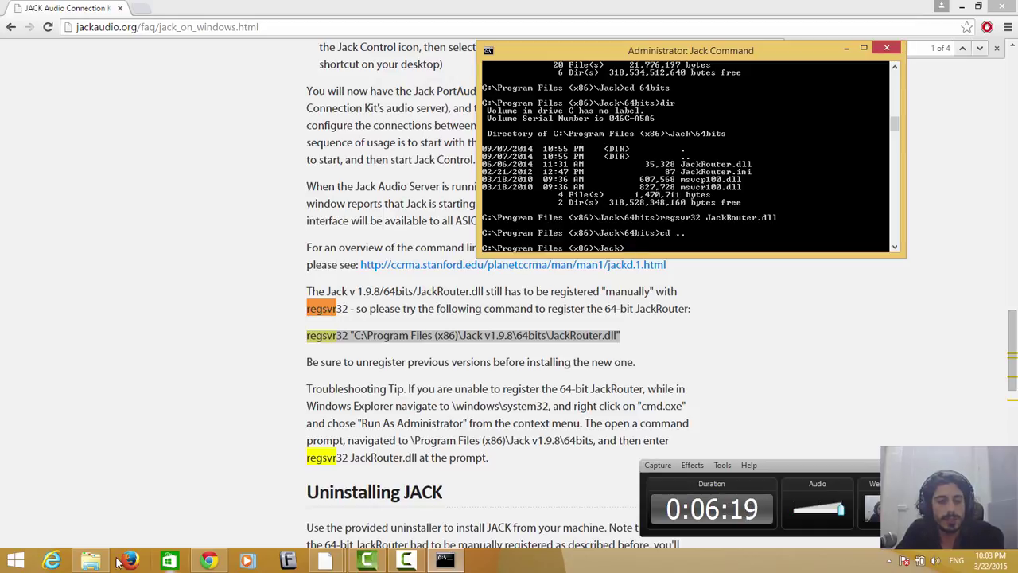
- Snap the Jack Start Menu folder to the left half and select Jack PortAudio
{"action": "left_click", "coordinate": [17, 560]}
{"action": "left_click", "coordinate": [20, 559]}
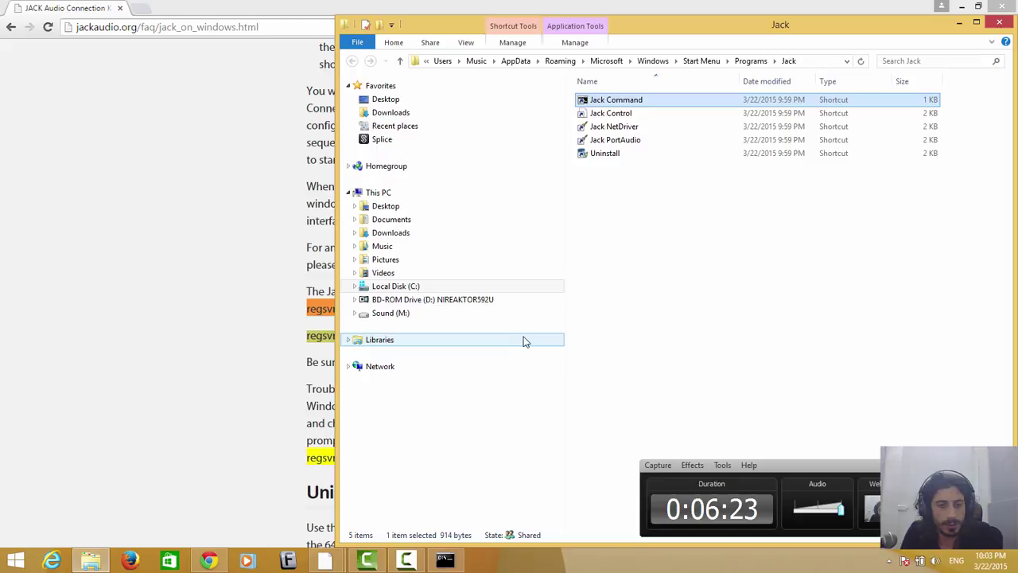
{"action": "key", "text": "super+Right"}
{"action": "key", "text": "super+Left"}
{"action": "key", "text": "super+Left"}
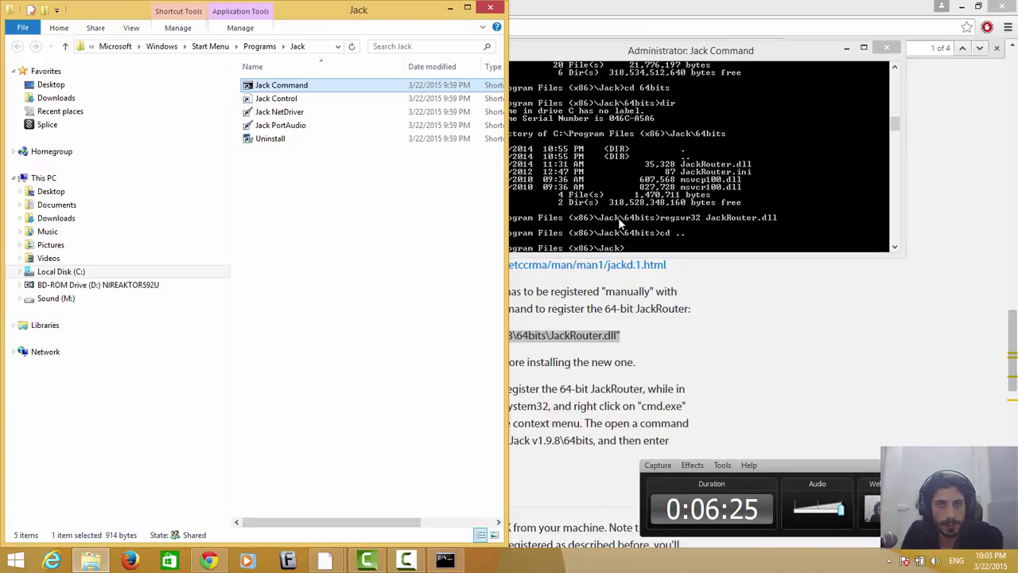
{"action": "left_click", "coordinate": [332, 125]}
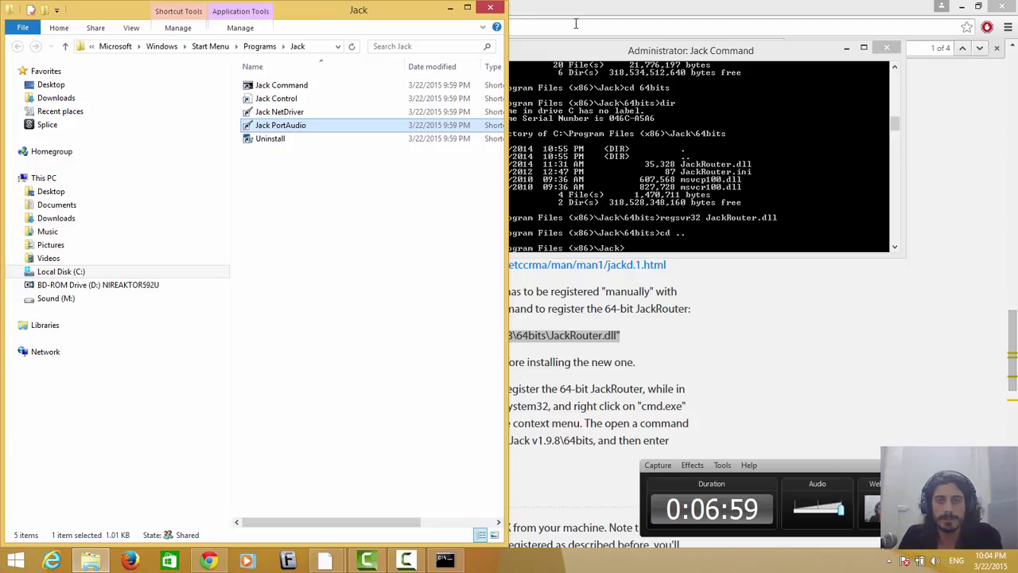
- Open the Jack PortAudio shortcut's Properties dialog and move it aside
{"action": "right_click", "coordinate": [368, 129]}
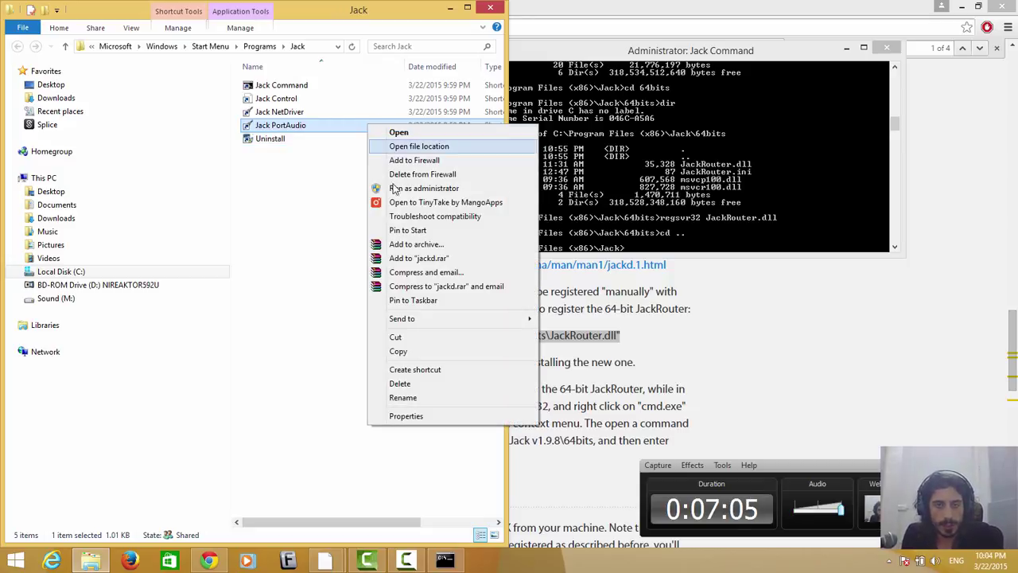
{"action": "left_click", "coordinate": [450, 415]}
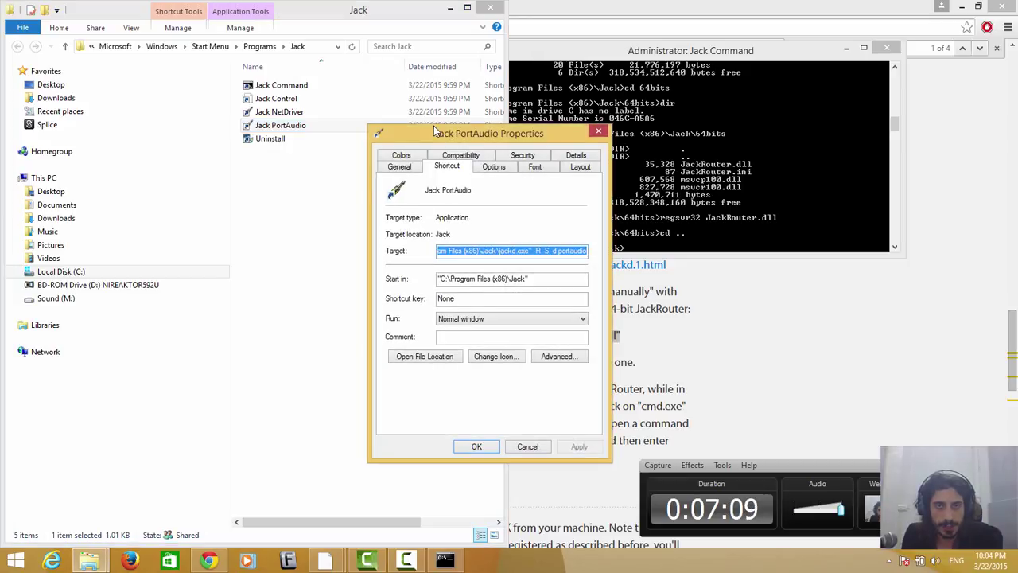
{"action": "left_click_drag", "start_coordinate": [434, 126], "coordinate": [207, 137]}
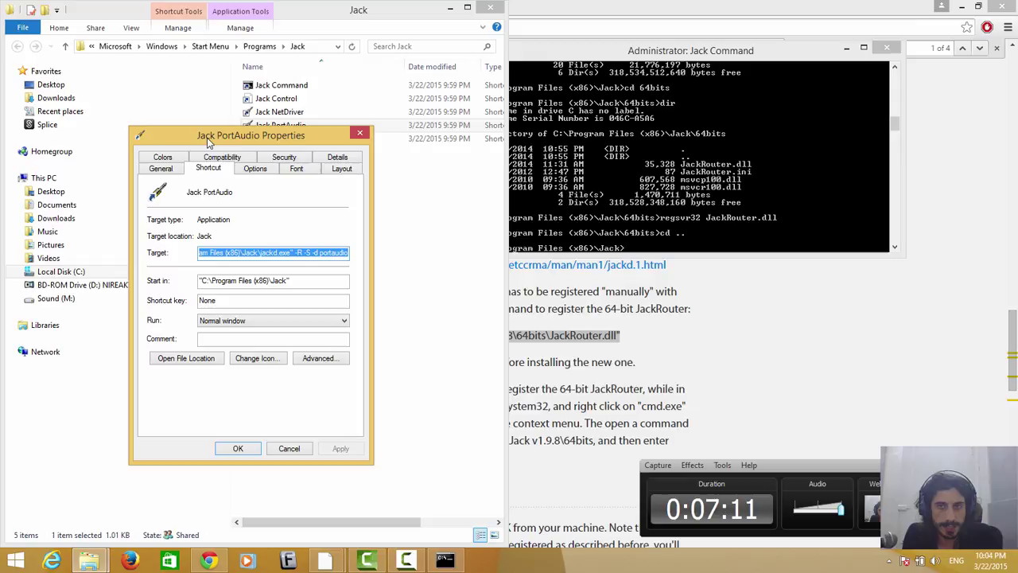
{"action": "left_click", "coordinate": [602, 228]}
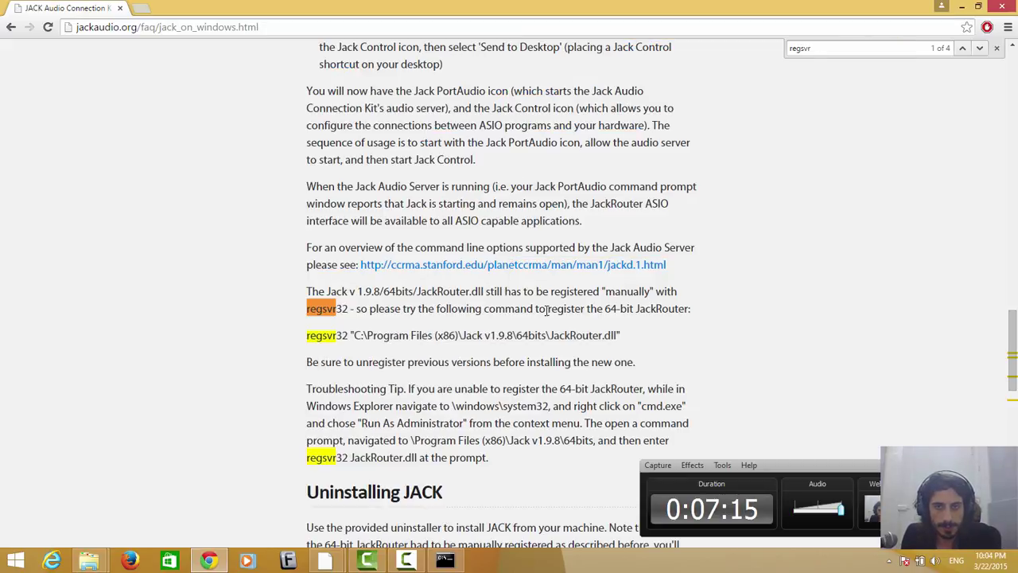
- Search the FAQ for '-l' and select the jackd -d portaudio -l command
{"action": "left_click", "coordinate": [546, 310]}
{"action": "scroll", "coordinate": [448, 352], "scroll_direction": "down", "scroll_amount": 2}
{"action": "scroll", "coordinate": [447, 351], "scroll_direction": "down", "scroll_amount": 1}
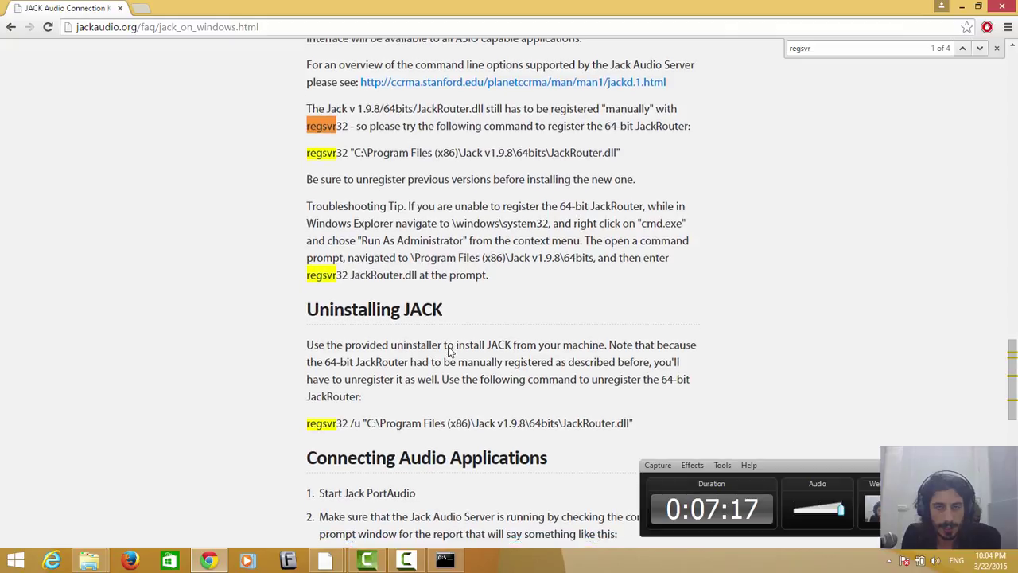
{"action": "scroll", "coordinate": [448, 352], "scroll_direction": "down", "scroll_amount": 1}
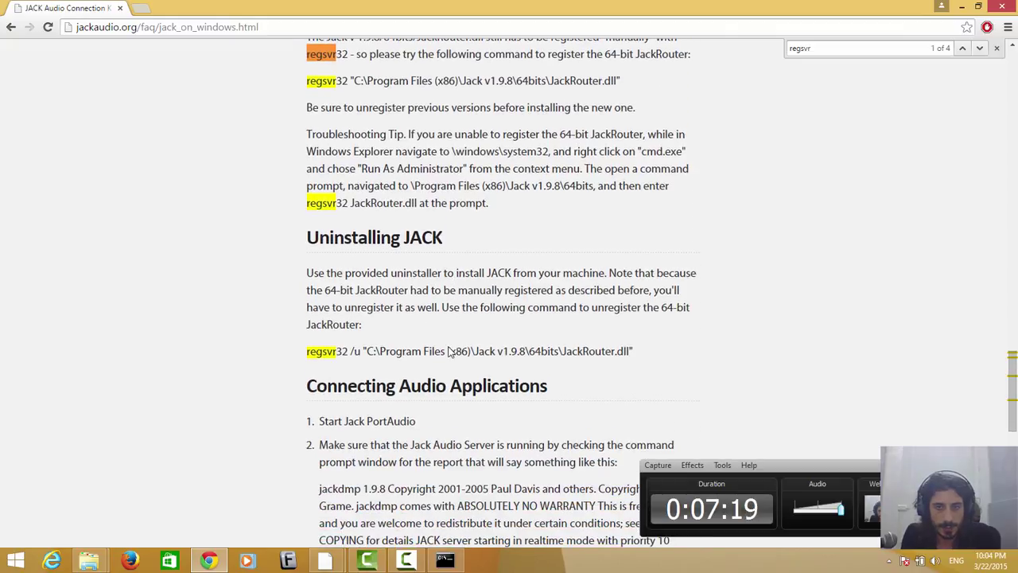
{"action": "key", "text": "ctrl+f"}
{"action": "type", "text": "-l"}
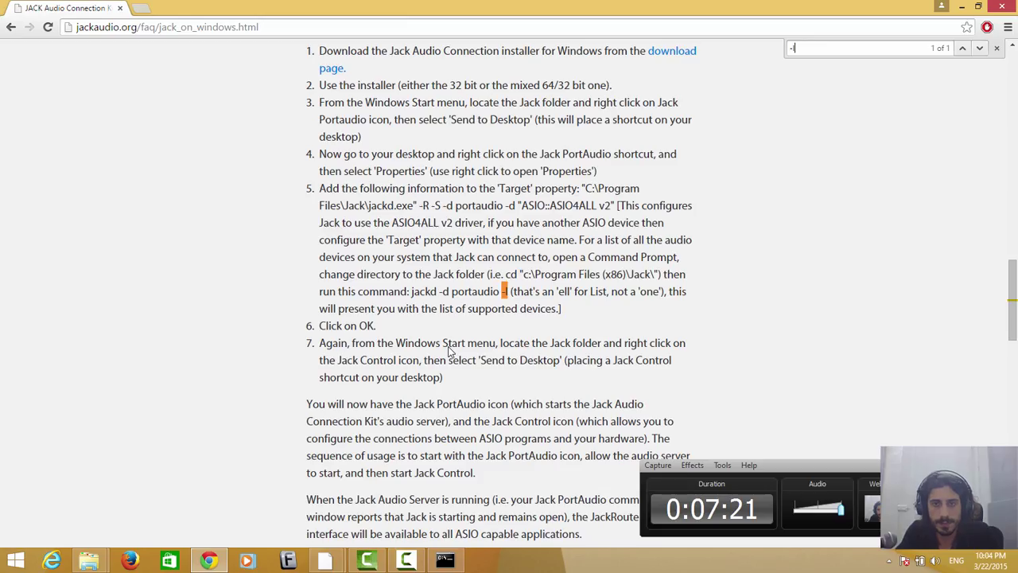
{"action": "left_click_drag", "start_coordinate": [411, 292], "coordinate": [511, 292]}
{"action": "key", "text": "super+c"}
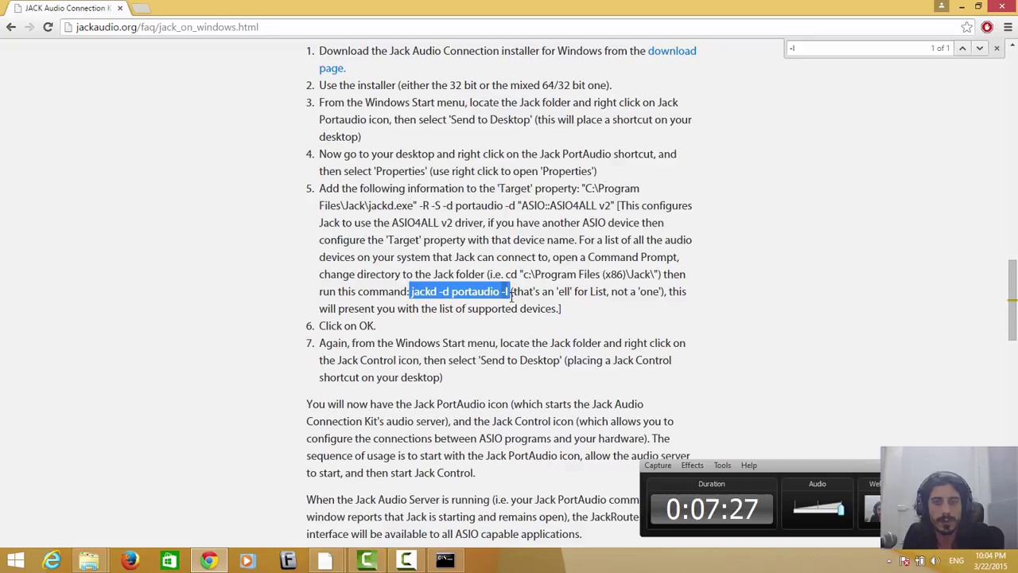
- Paste and run jackd -d portaudio -l in the Jack Command console to list audio devices
{"action": "left_click", "coordinate": [445, 560]}
{"action": "right_click", "coordinate": [622, 173]}
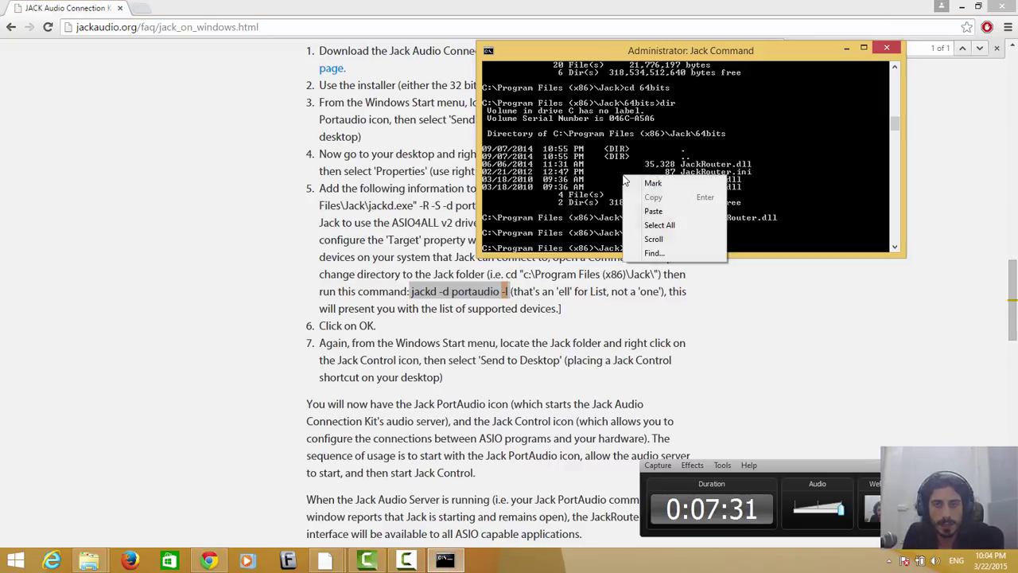
{"action": "left_click", "coordinate": [649, 210]}
{"action": "key", "text": "Return"}
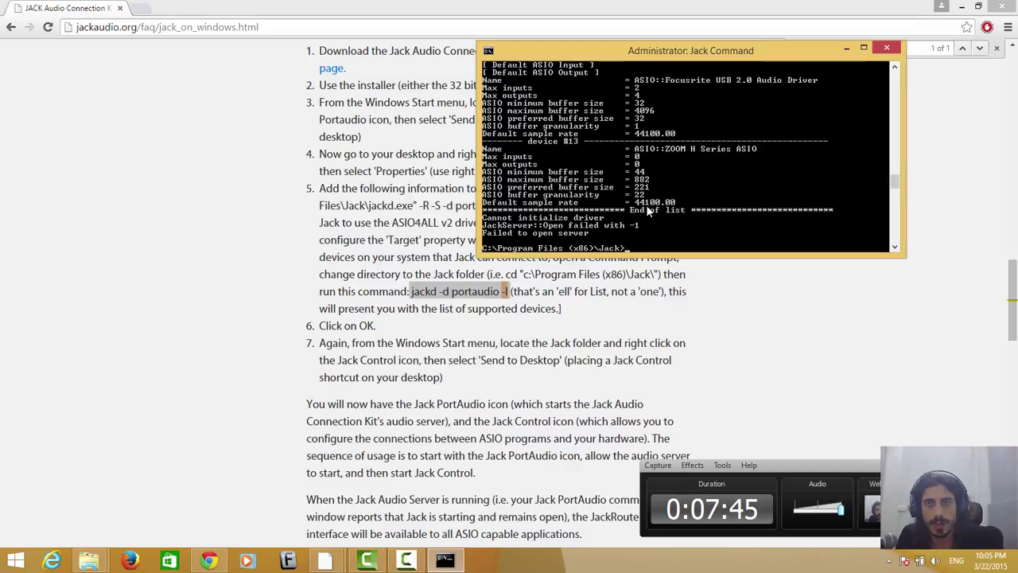
- Mark and copy the ASIO::Focusrite USB 2.0 Audio Driver name from the console output
{"action": "right_click", "coordinate": [641, 78]}
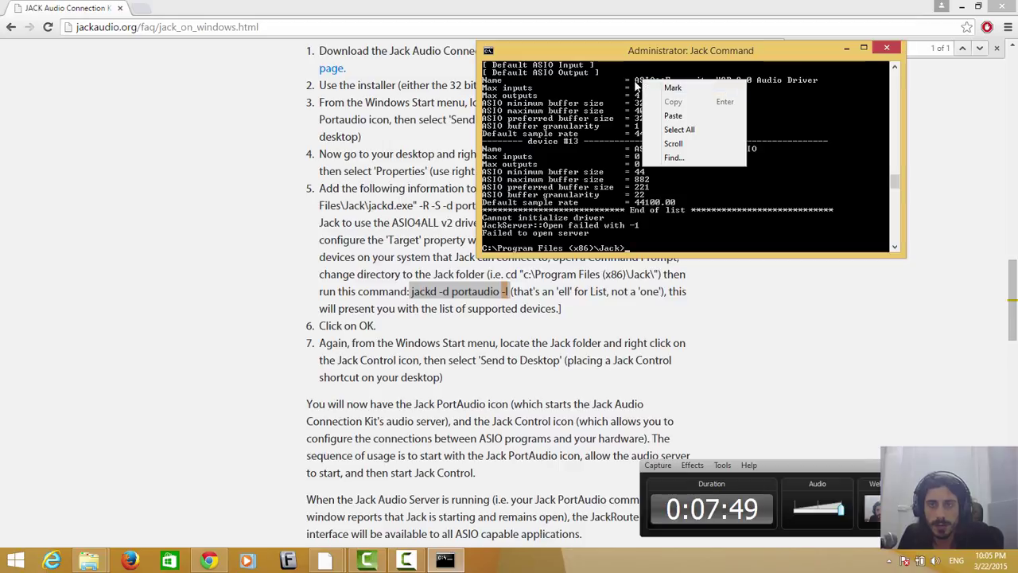
{"action": "left_click", "coordinate": [635, 83]}
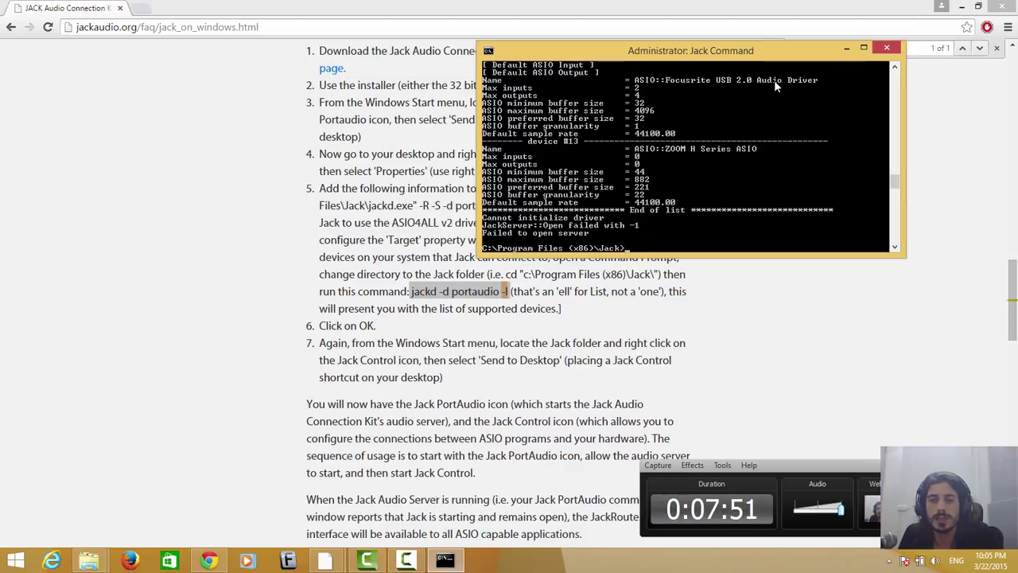
{"action": "right_click", "coordinate": [637, 86]}
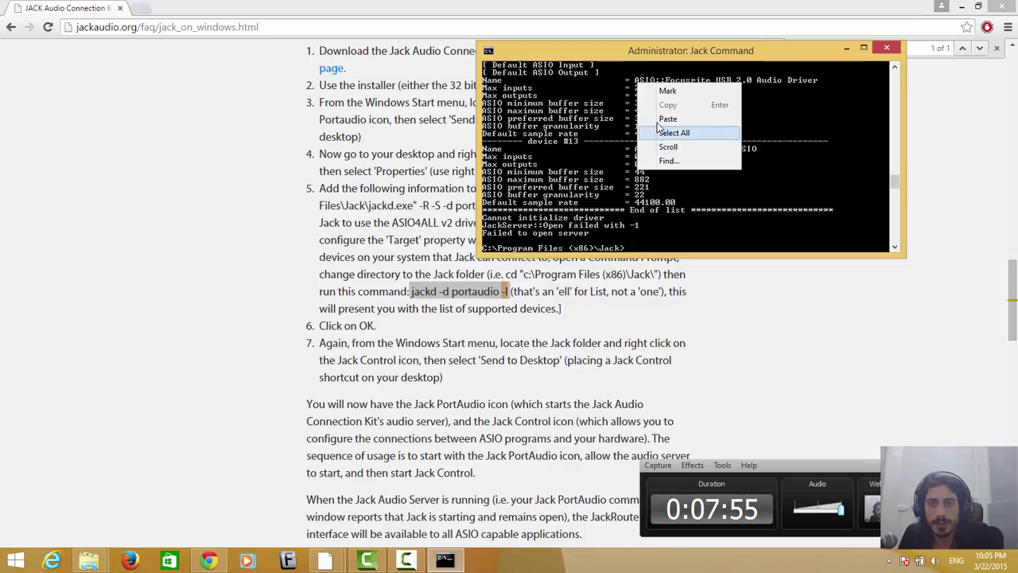
{"action": "left_click", "coordinate": [664, 91]}
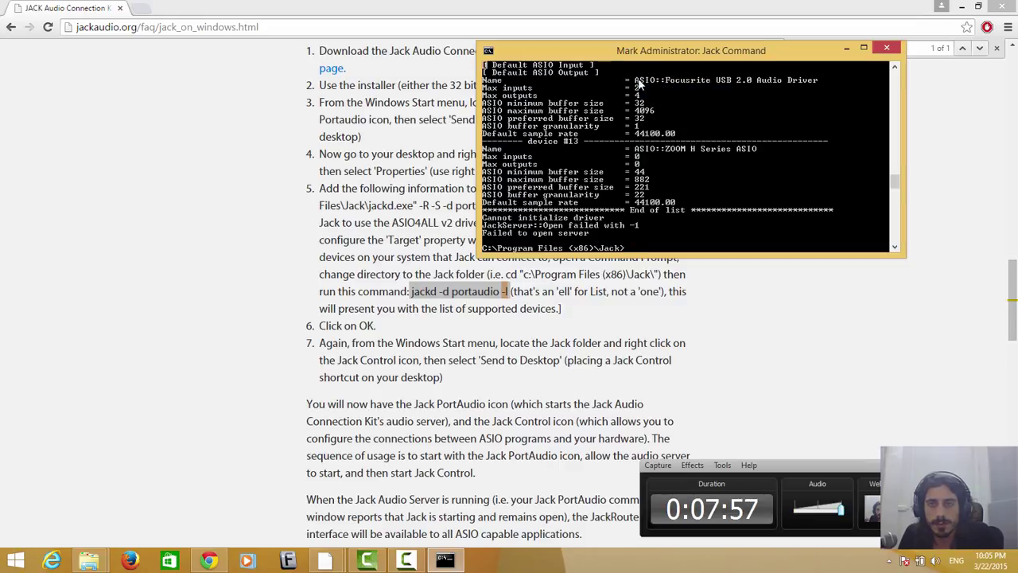
{"action": "left_click_drag", "start_coordinate": [636, 81], "coordinate": [815, 87]}
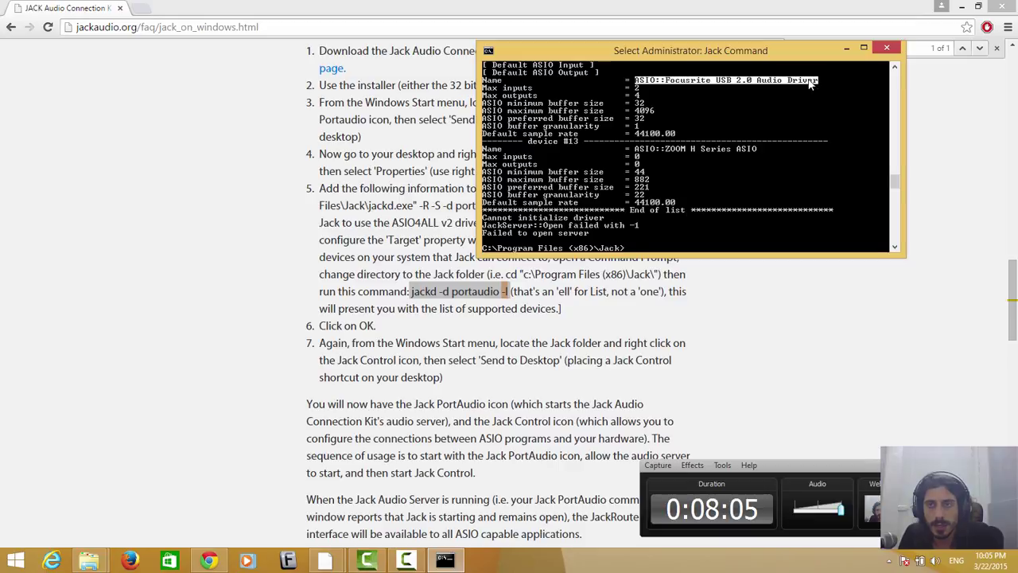
{"action": "right_click", "coordinate": [809, 82]}
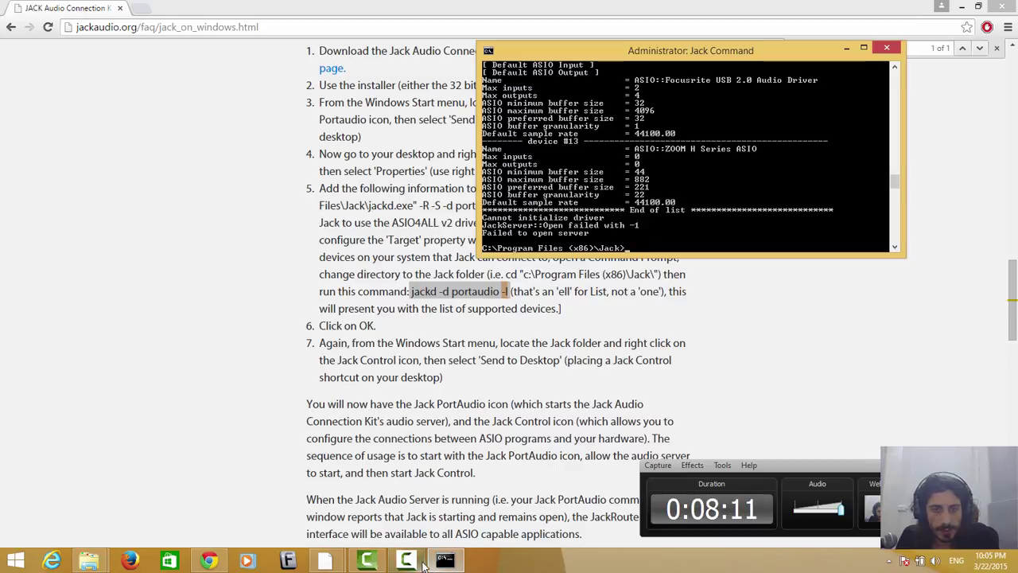
- Place the Jack PortAudio Properties dialog beside the JACK FAQ page and select its example Target text
{"action": "left_click", "coordinate": [86, 562]}
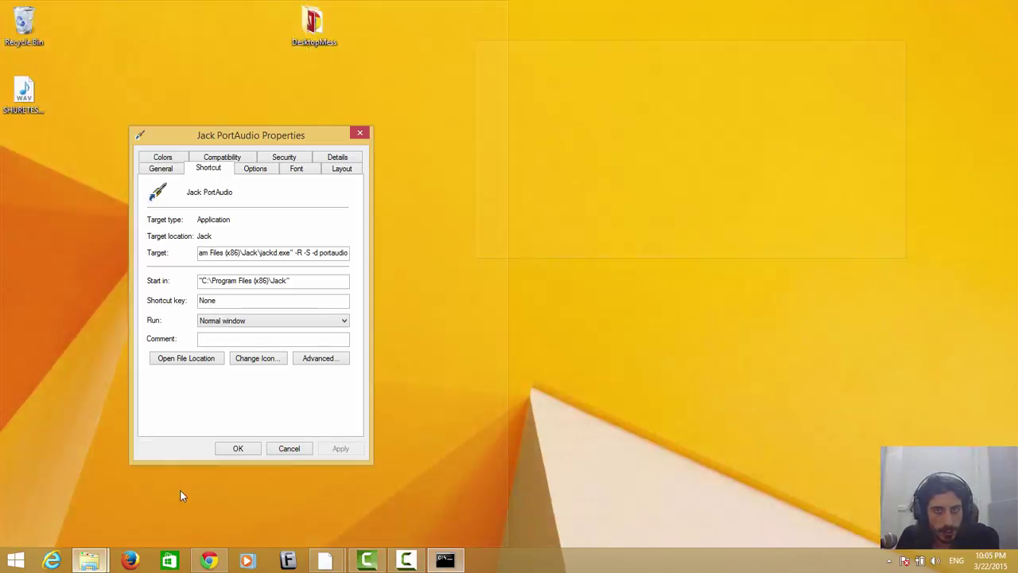
{"action": "left_click", "coordinate": [187, 493]}
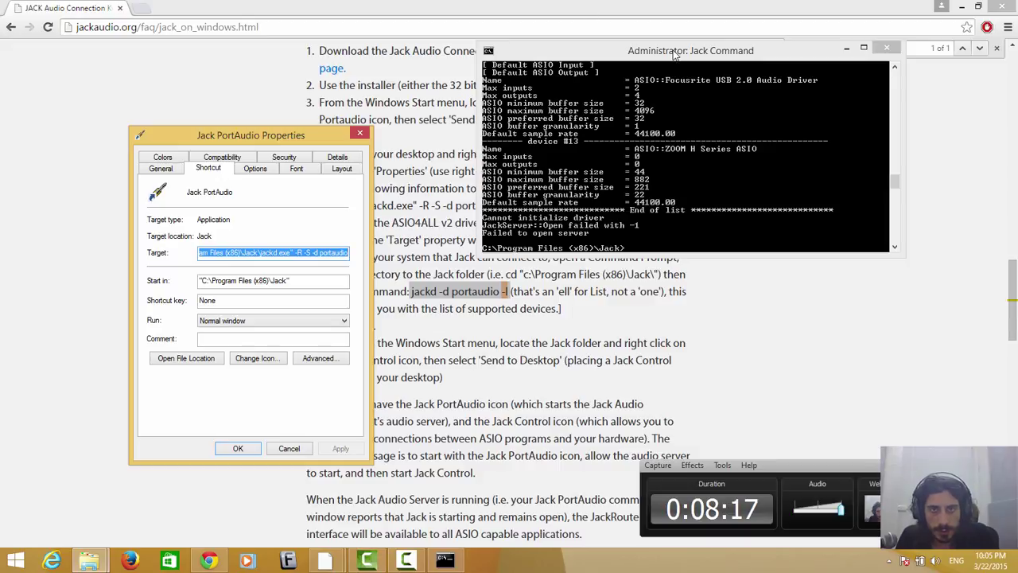
{"action": "left_click_drag", "start_coordinate": [675, 53], "coordinate": [738, 136]}
{"action": "left_click", "coordinate": [650, 101]}
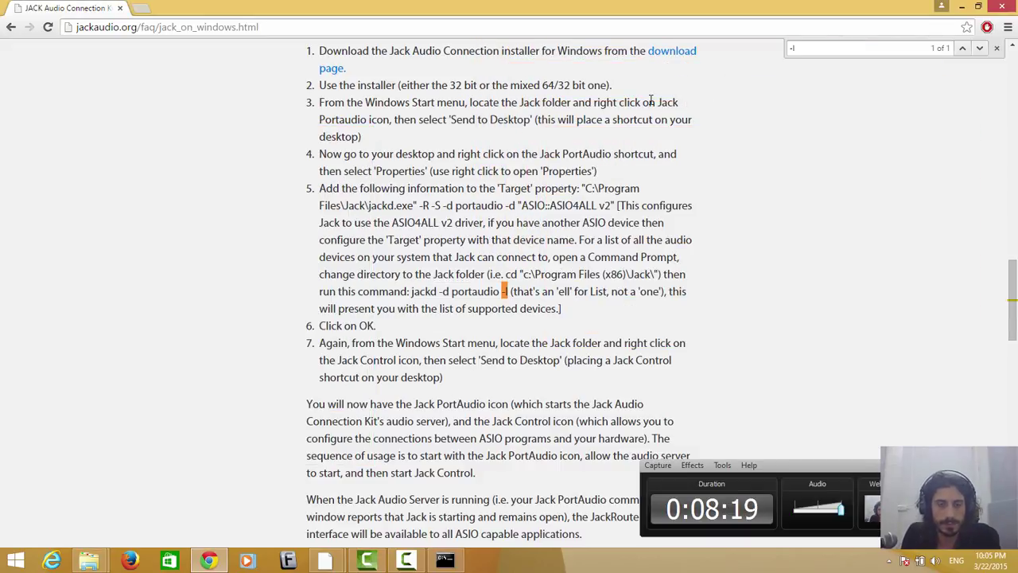
{"action": "key", "text": "super+Right"}
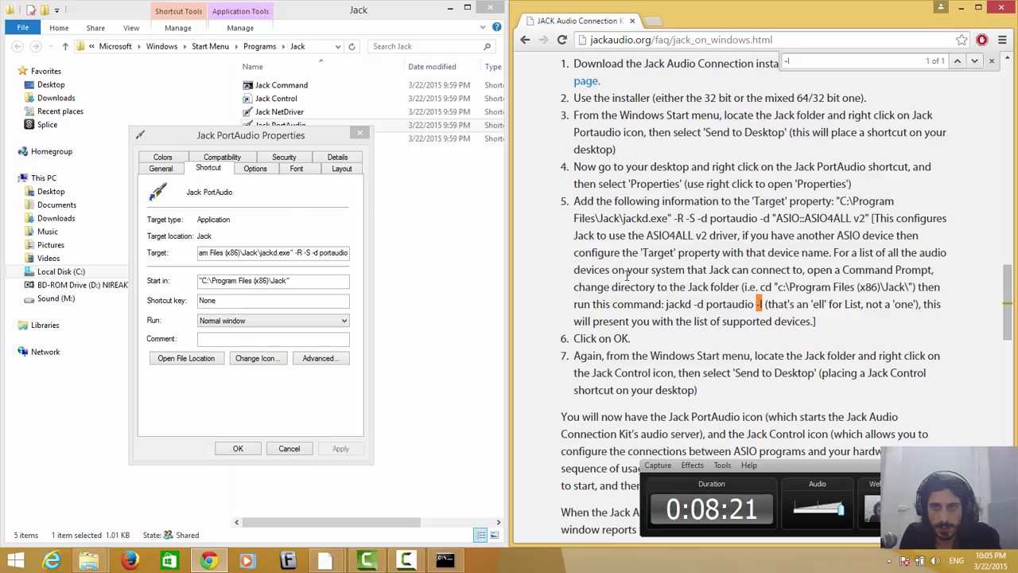
{"action": "scroll", "coordinate": [750, 272], "scroll_direction": "down", "scroll_amount": 1}
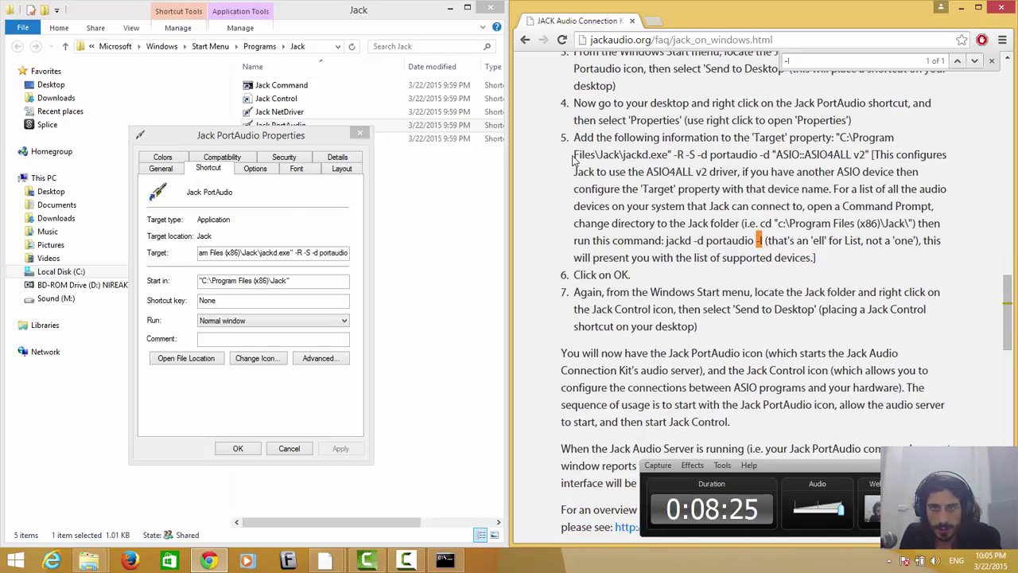
{"action": "left_click_drag", "start_coordinate": [574, 159], "coordinate": [748, 169]}
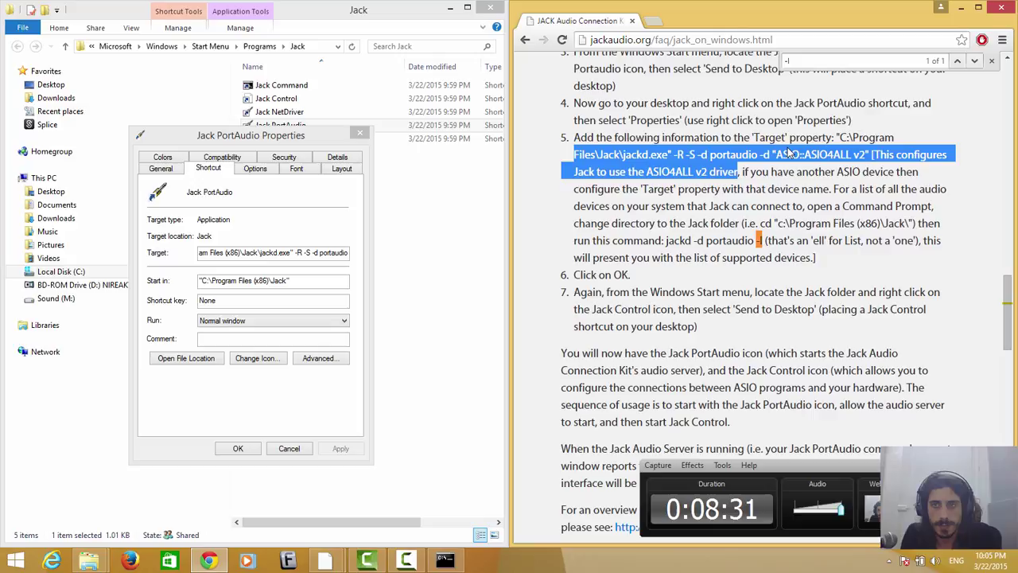
- Append -d "ASIO::Focusrite USB 2.0 Audio Driver" to the shortcut's Target and apply it
{"action": "left_click", "coordinate": [271, 253]}
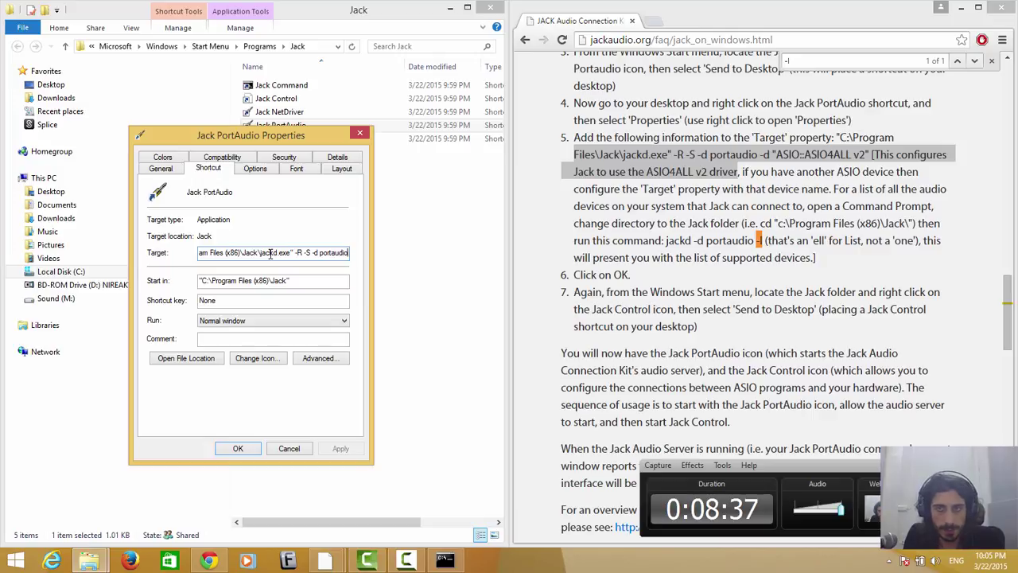
{"action": "type", "text": "-d"}
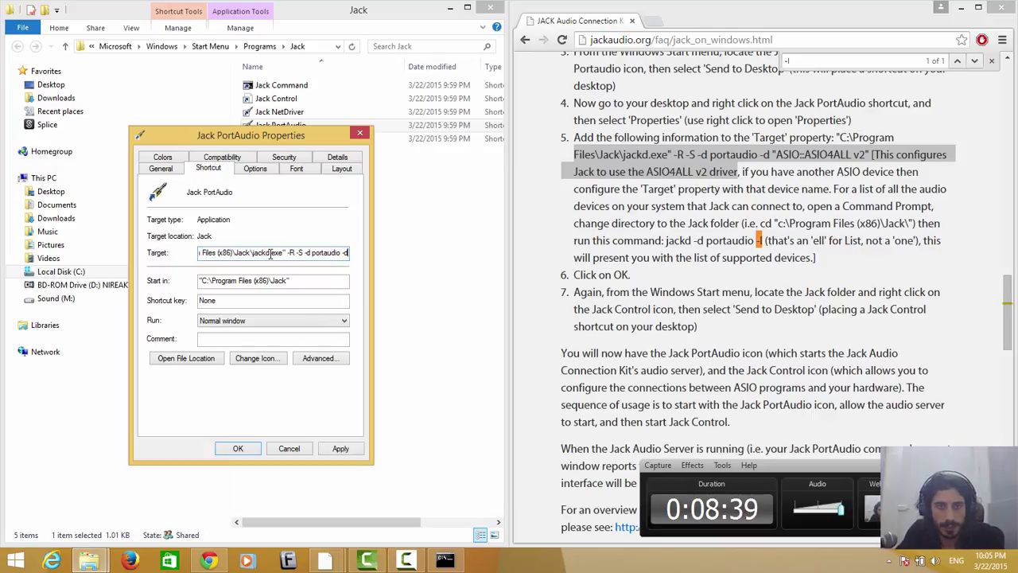
{"action": "type", "text": " \""}
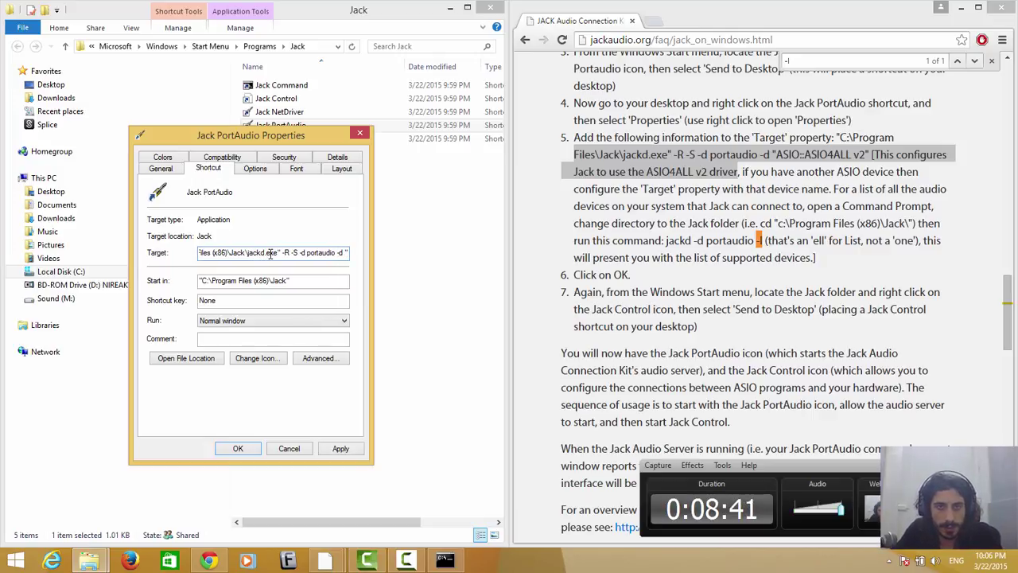
{"action": "type", "text": "\""}
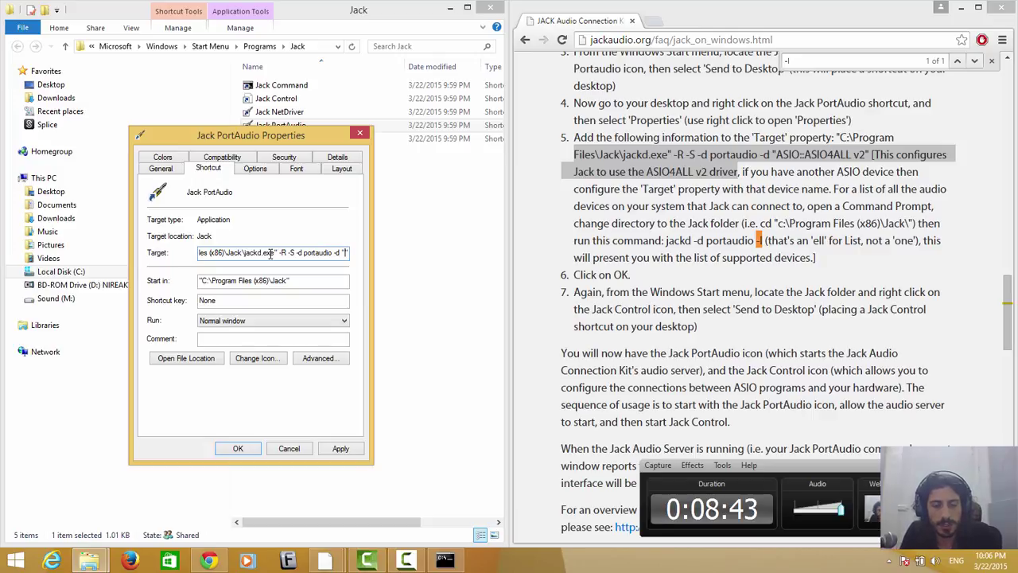
{"action": "type", "text": "ASIO::Focusrite USB 2.0 Audio Driver"}
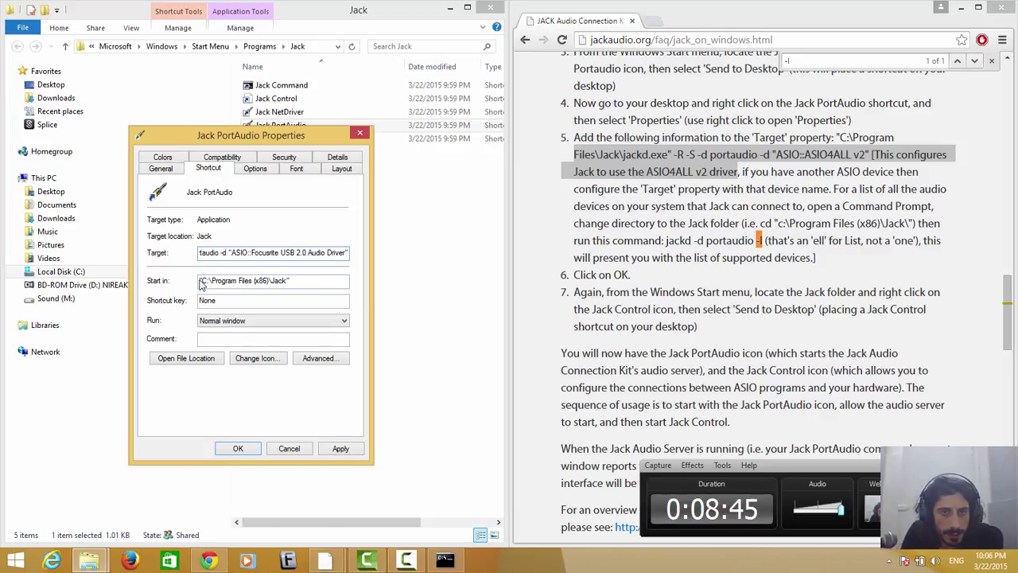
{"action": "left_click_drag", "start_coordinate": [232, 253], "coordinate": [275, 254]}
{"action": "left_click", "coordinate": [273, 255]}
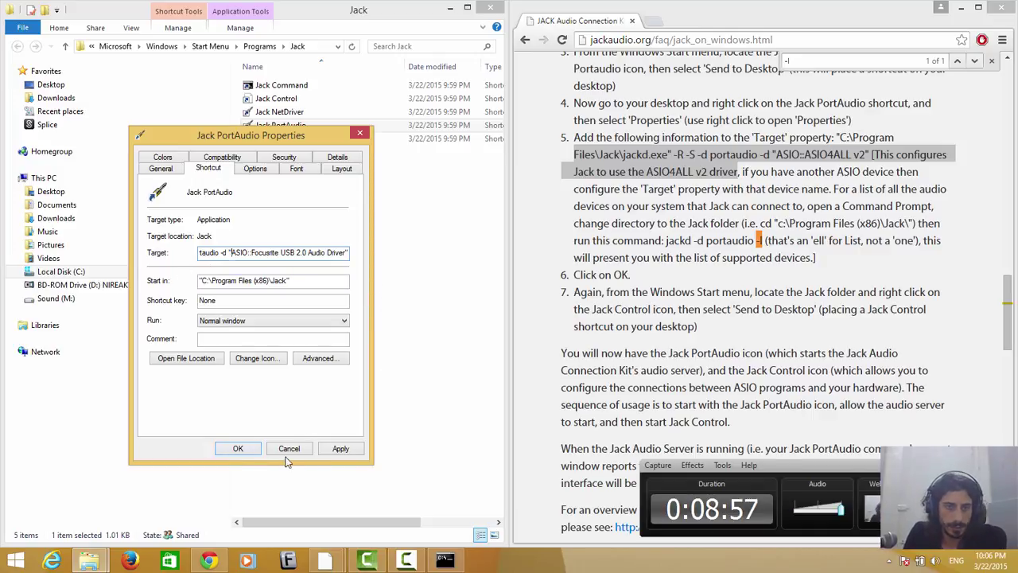
{"action": "left_click", "coordinate": [340, 450]}
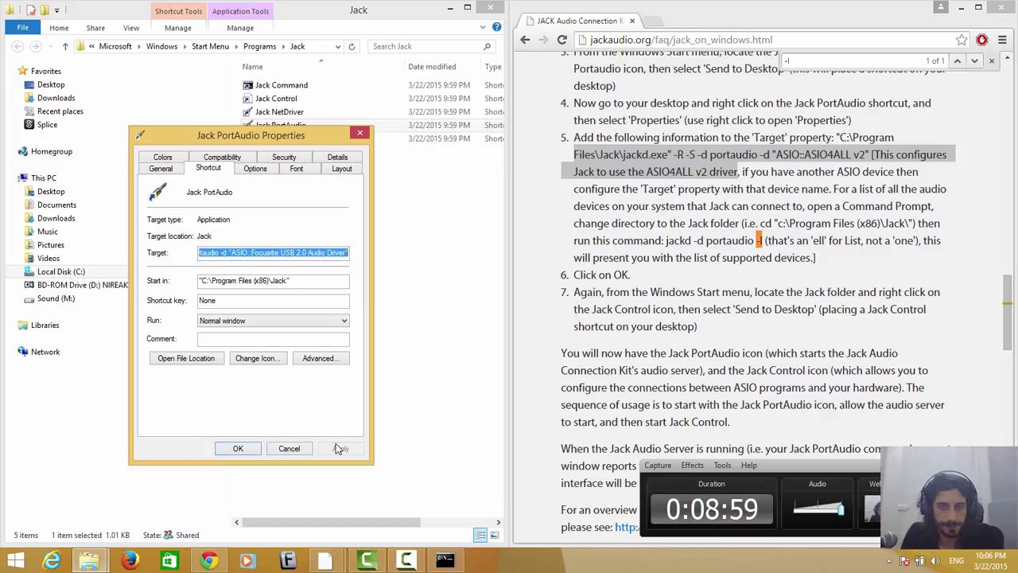
- Close the Properties dialog, send Jack PortAudio to the desktop as a shortcut, and show the desktop
{"action": "left_click", "coordinate": [236, 449]}
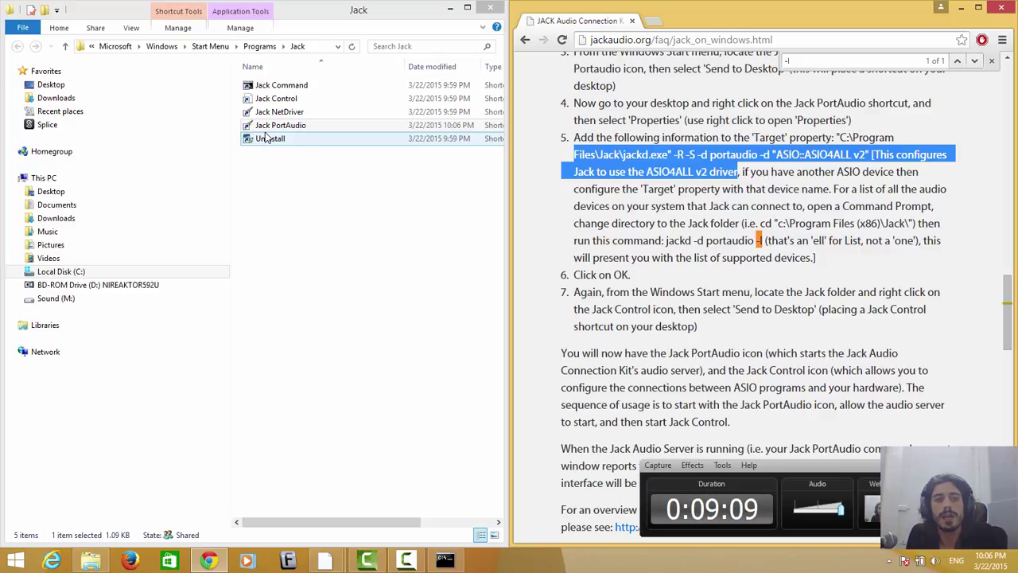
{"action": "left_click_drag", "start_coordinate": [266, 125], "coordinate": [501, 568]}
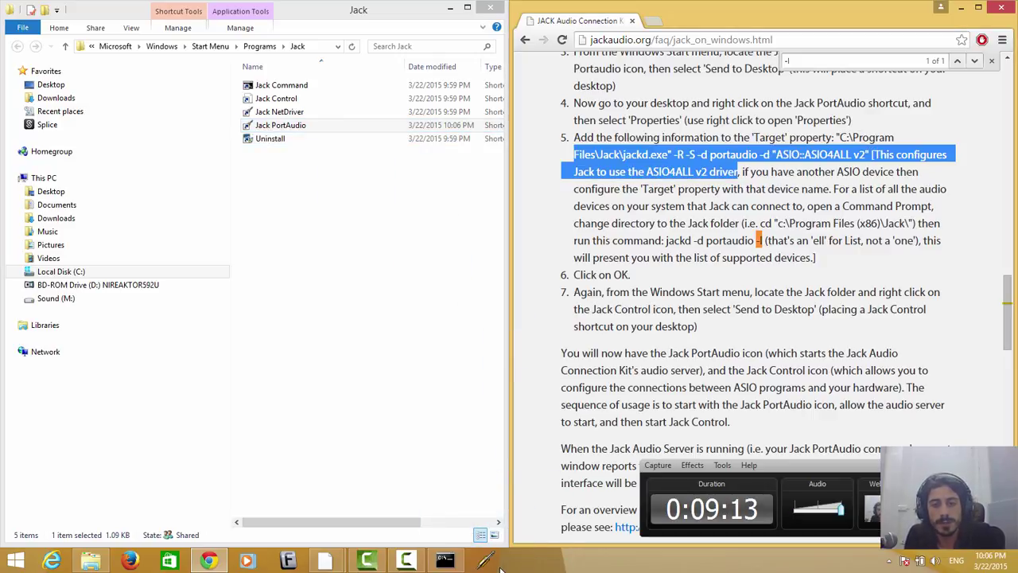
{"action": "right_click", "coordinate": [274, 129]}
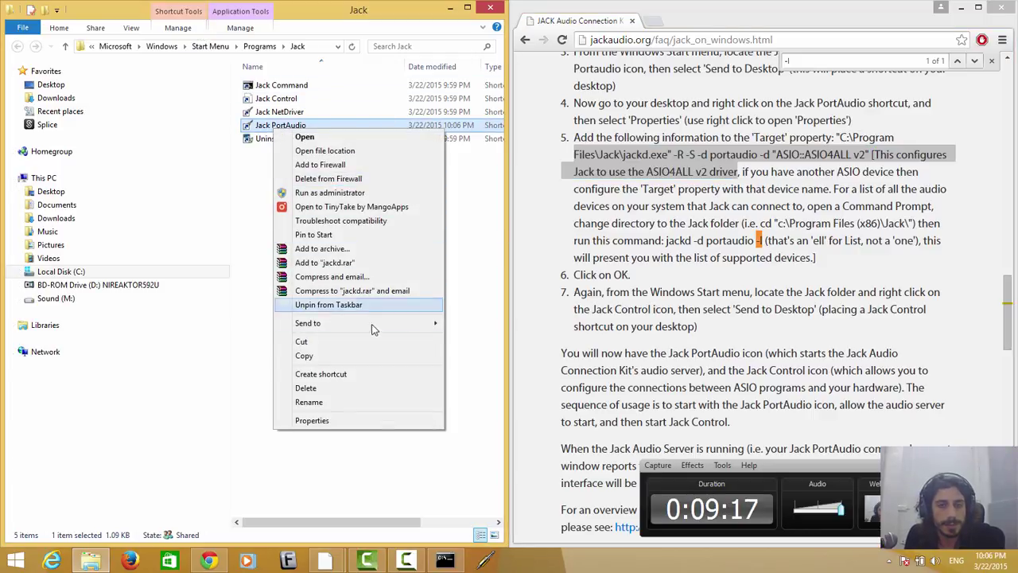
{"action": "mouse_move", "coordinate": [372, 325]}
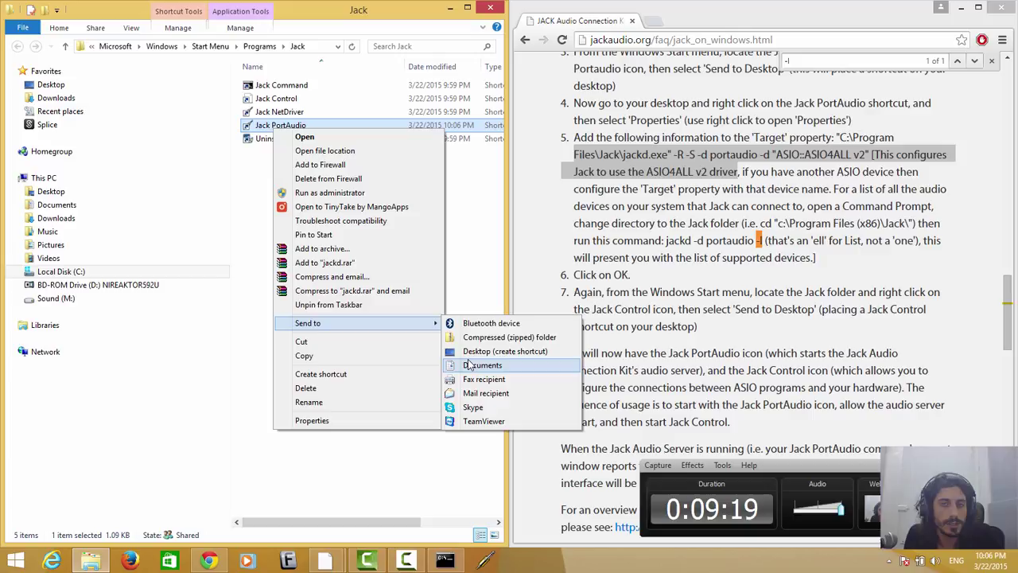
{"action": "left_click", "coordinate": [477, 351]}
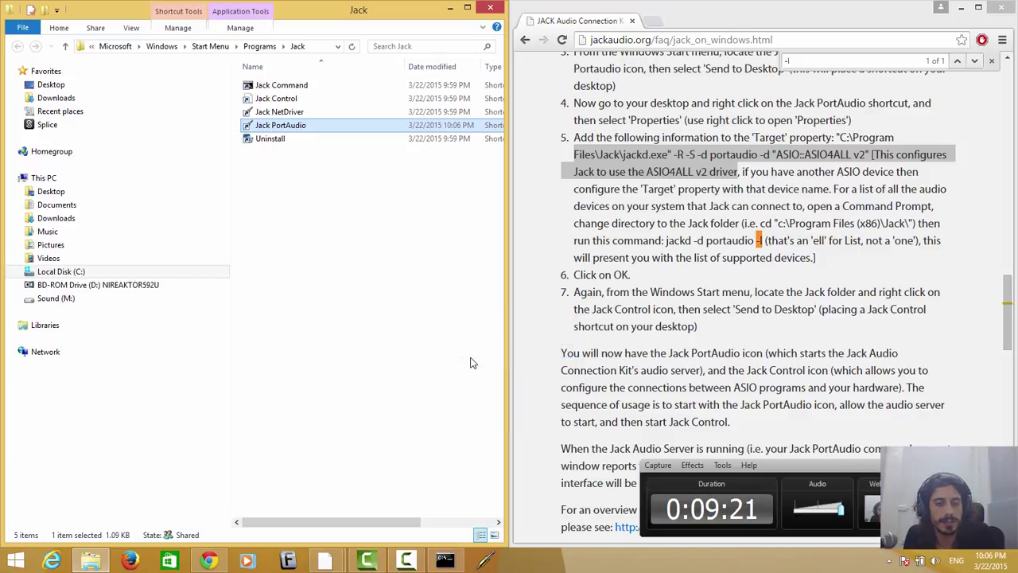
{"action": "key", "text": "super+d"}
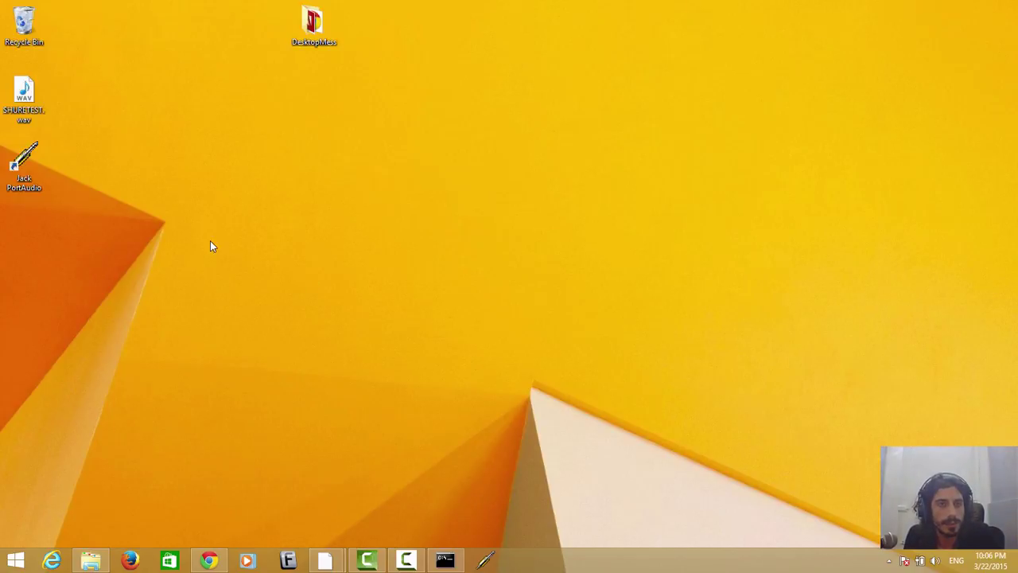
{"action": "left_click_drag", "start_coordinate": [197, 243], "coordinate": [13, 171]}
{"action": "left_click", "coordinate": [420, 290]}
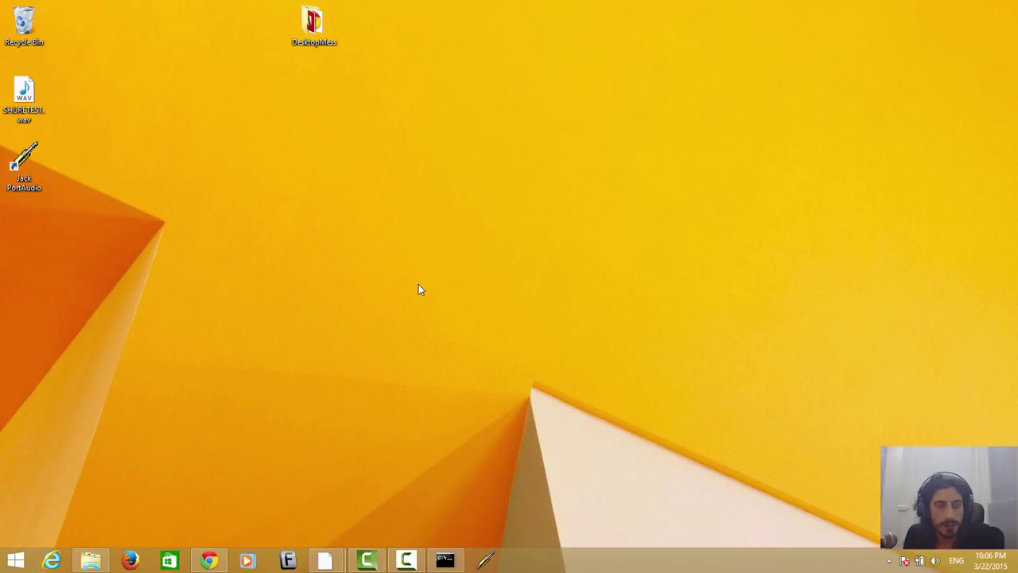
- Start the JACK server from the Jack PortAudio desktop shortcut, then bring up the Start screen
{"action": "double_click", "coordinate": [24, 179]}
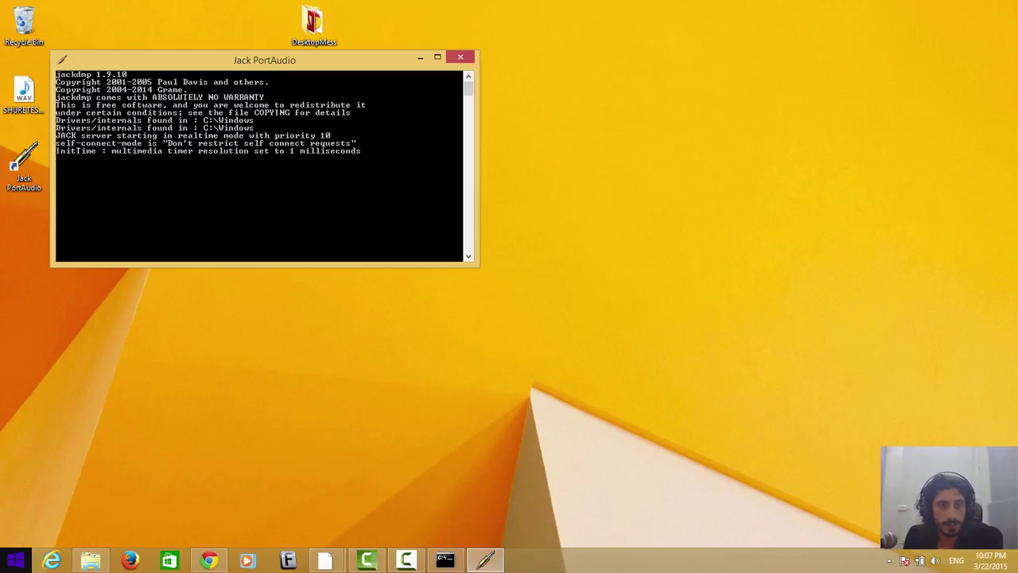
{"action": "key", "text": "super"}
- Launch Ableton Live 9 Suite via an 'ablet' search and close the Report a Crash panel
{"action": "type", "text": "ableton Live 9 Suite"}
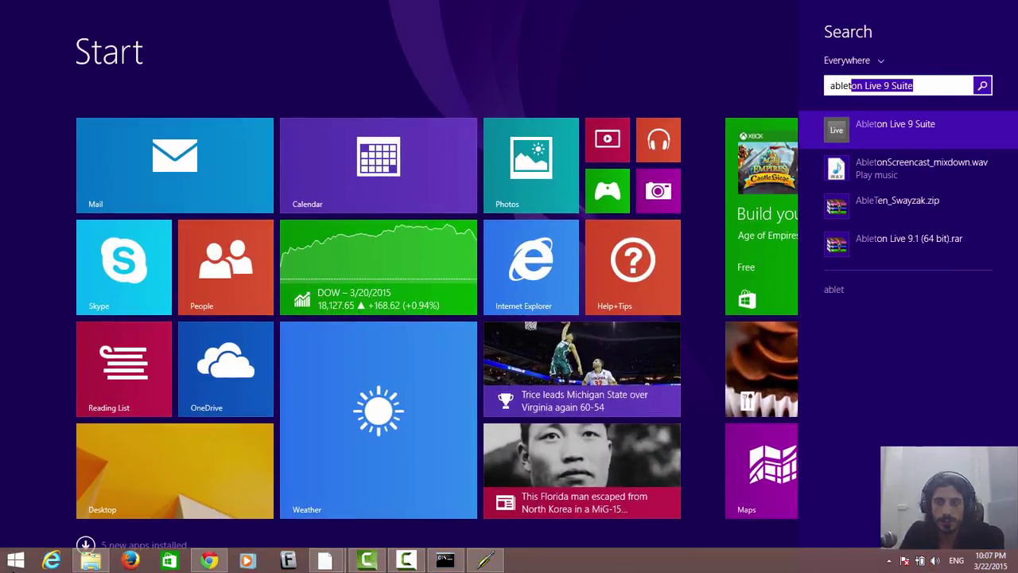
{"action": "key", "text": "Return"}
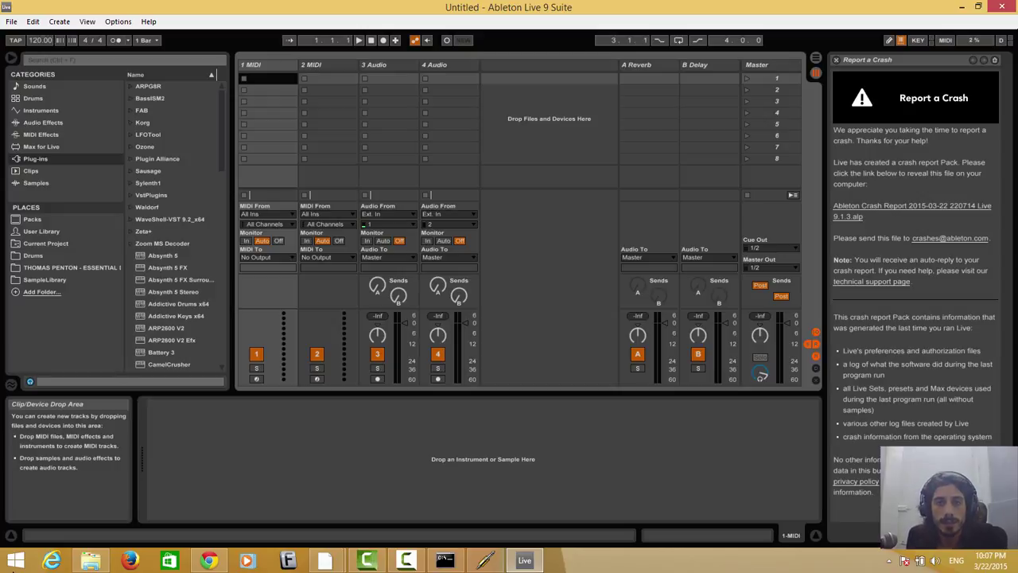
{"action": "left_click", "coordinate": [827, 310]}
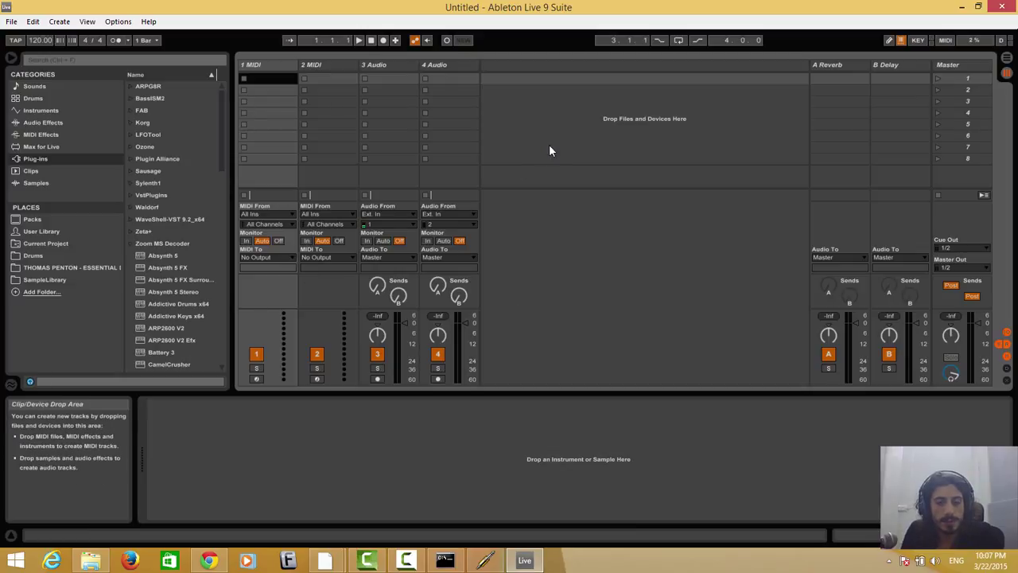
- Launch Adobe Audition CC 2014 from Start search, snapping Audition left and Ableton right
{"action": "left_click", "coordinate": [19, 561]}
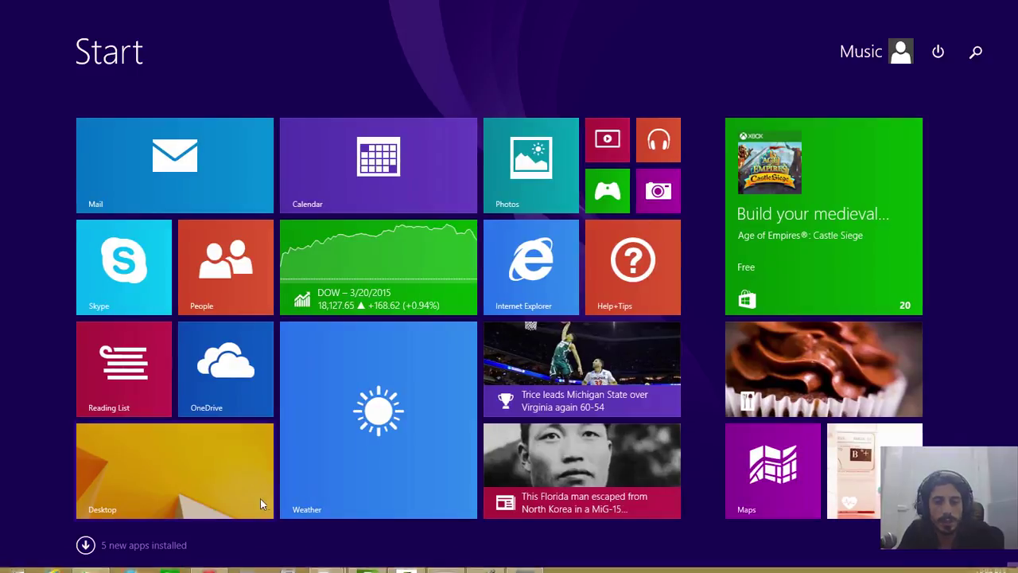
{"action": "type", "text": "adition"}
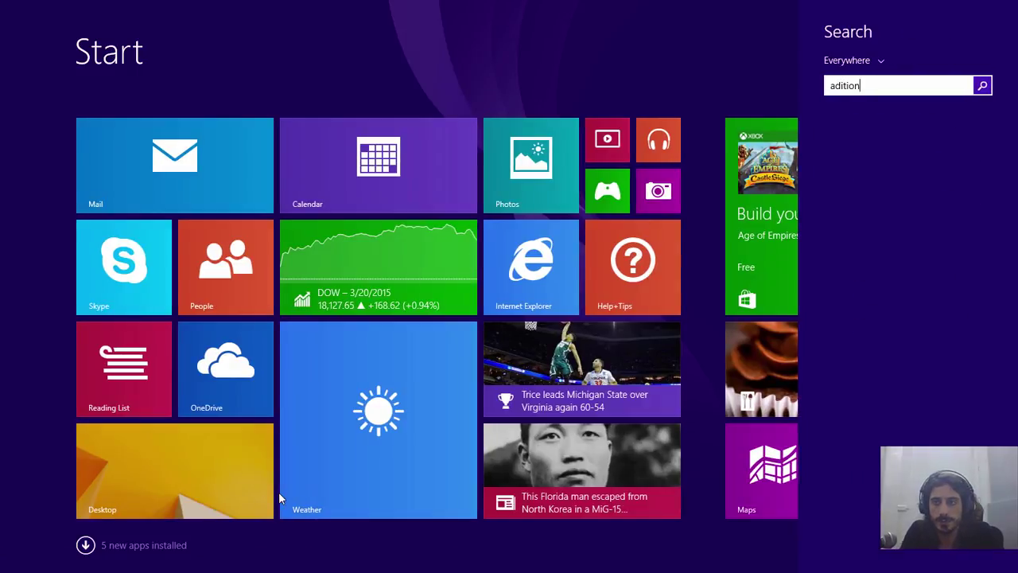
{"action": "key", "text": "BackSpace"}
{"action": "key", "text": "BackSpace"}
{"action": "key", "text": "BackSpace"}
{"action": "key", "text": "BackSpace"}
{"action": "key", "text": "BackSpace"}
{"action": "key", "text": "BackSpace"}
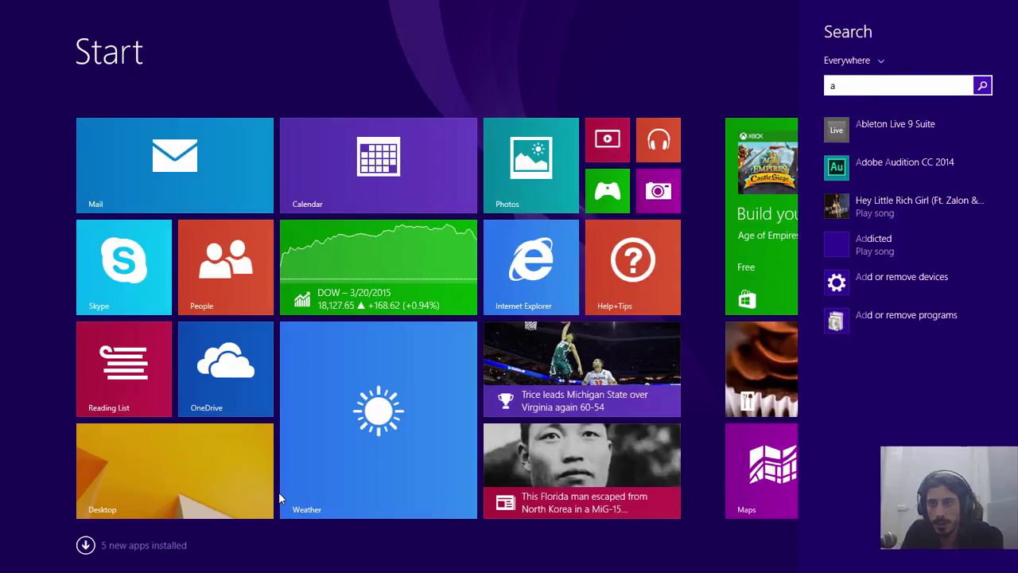
{"action": "key", "text": "Down"}
{"action": "key", "text": "Return"}
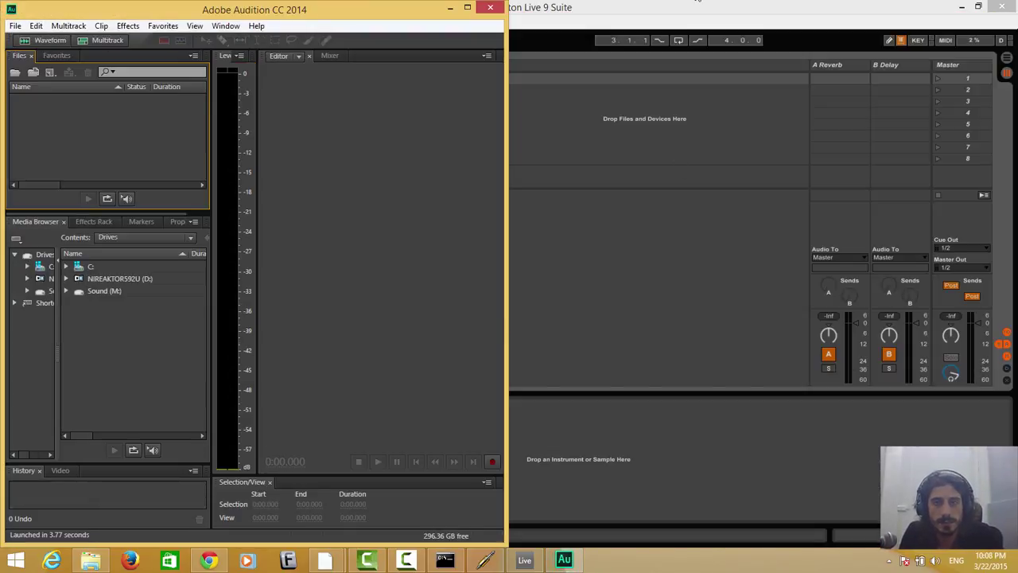
{"action": "left_click", "coordinate": [650, 7]}
{"action": "key", "text": "super+Right"}
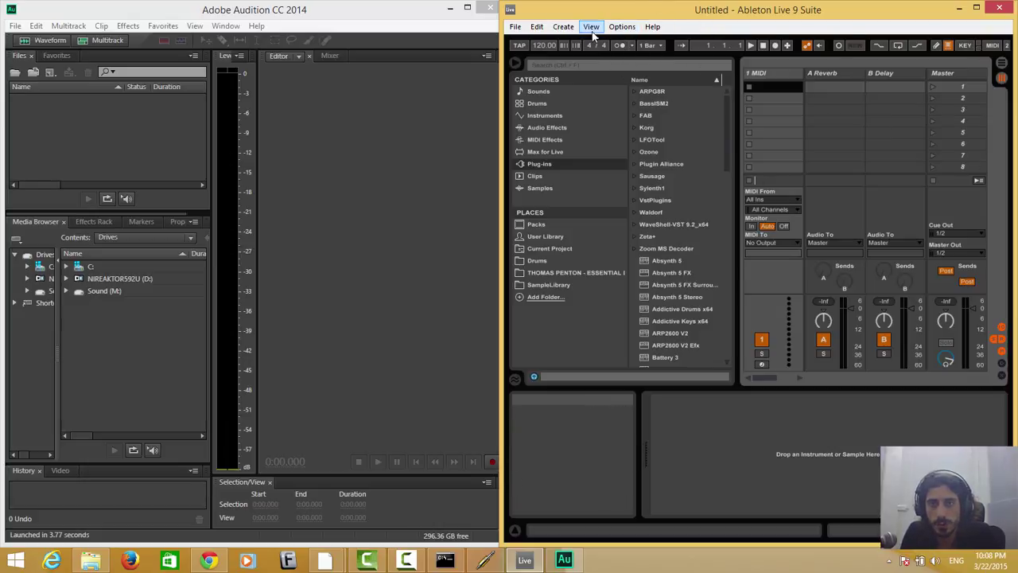
- Set Ableton's Audio Device to JackRouter in Preferences, then close Preferences
{"action": "left_click", "coordinate": [515, 26]}
{"action": "mouse_move", "coordinate": [622, 26]}
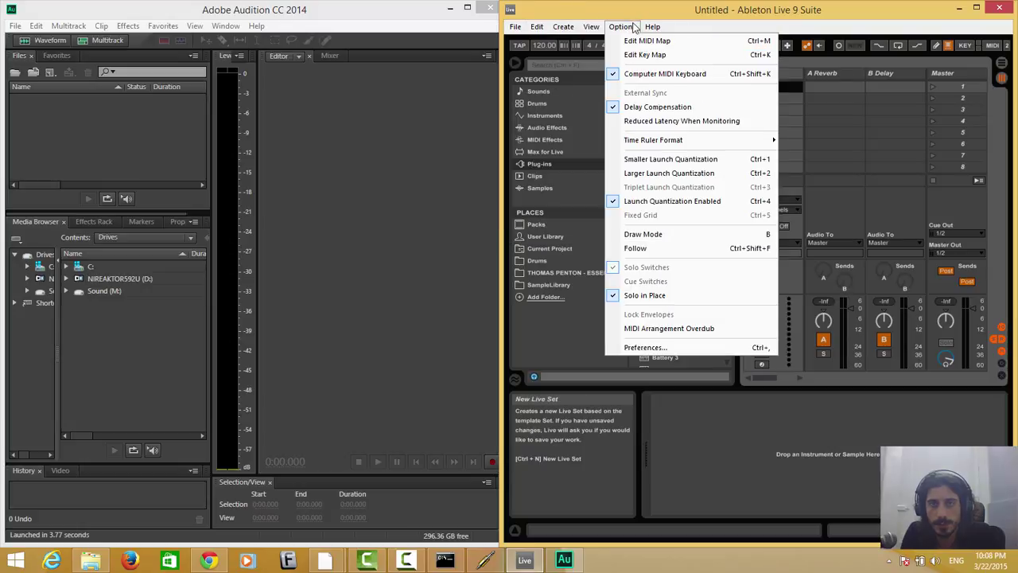
{"action": "left_click", "coordinate": [678, 344]}
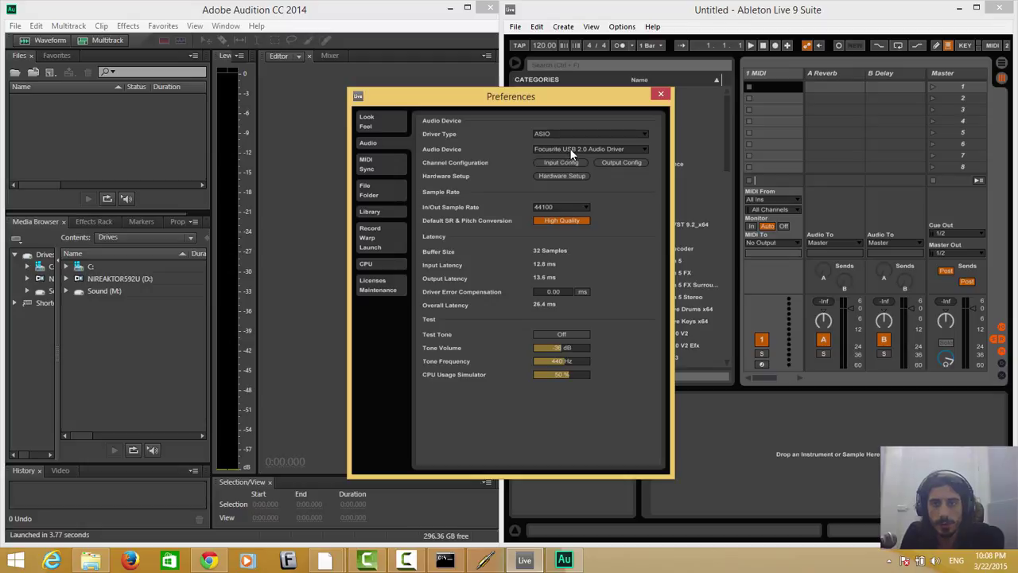
{"action": "left_click", "coordinate": [622, 150]}
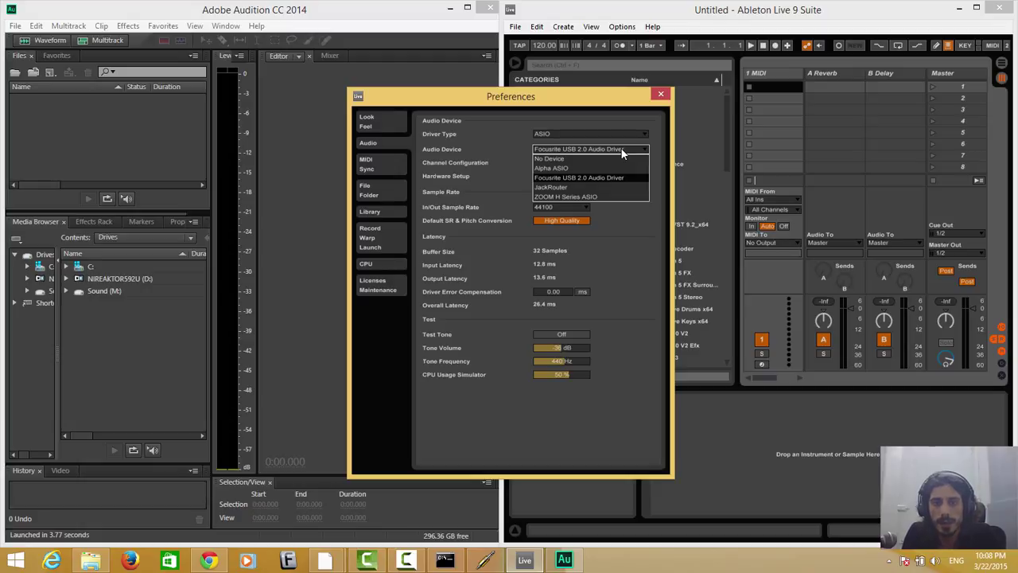
{"action": "left_click", "coordinate": [614, 188]}
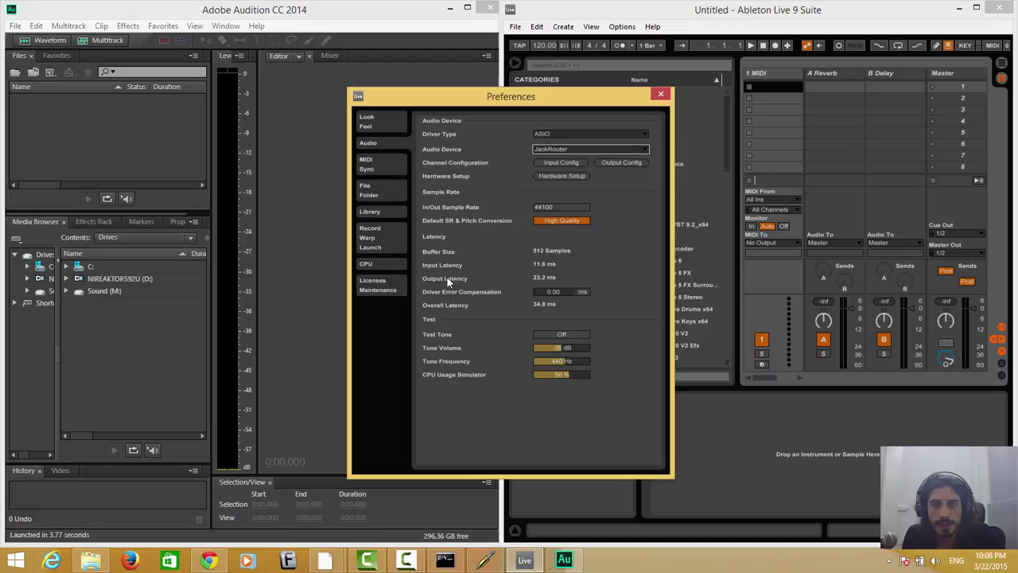
{"action": "left_click", "coordinate": [665, 96]}
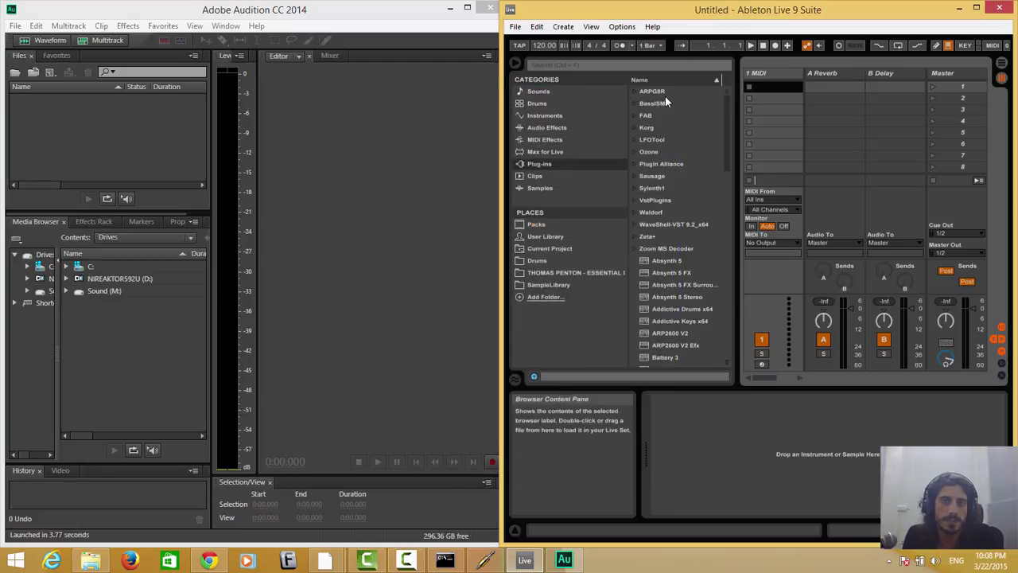
{"action": "left_click", "coordinate": [411, 30]}
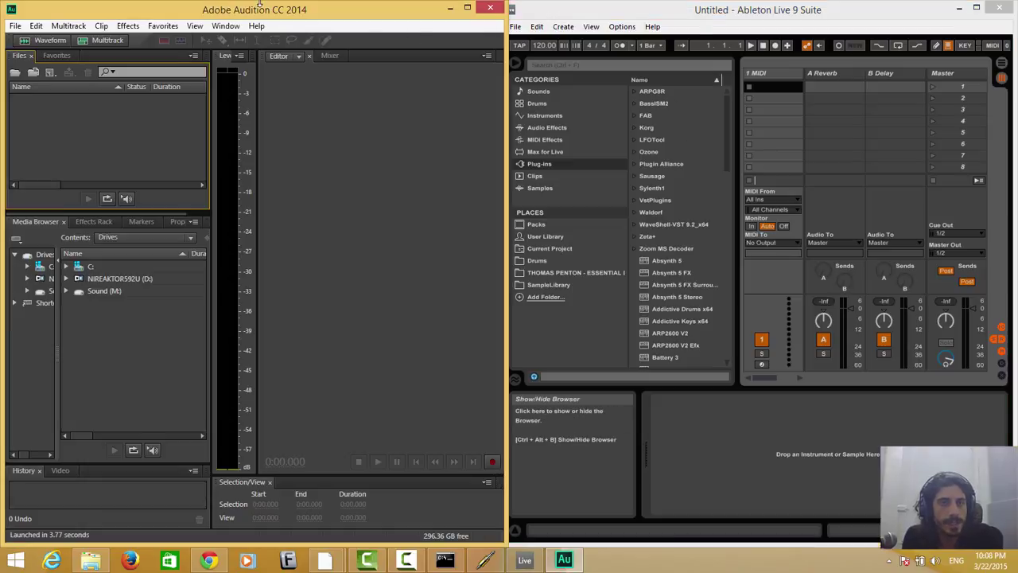
{"action": "left_click", "coordinate": [16, 27]}
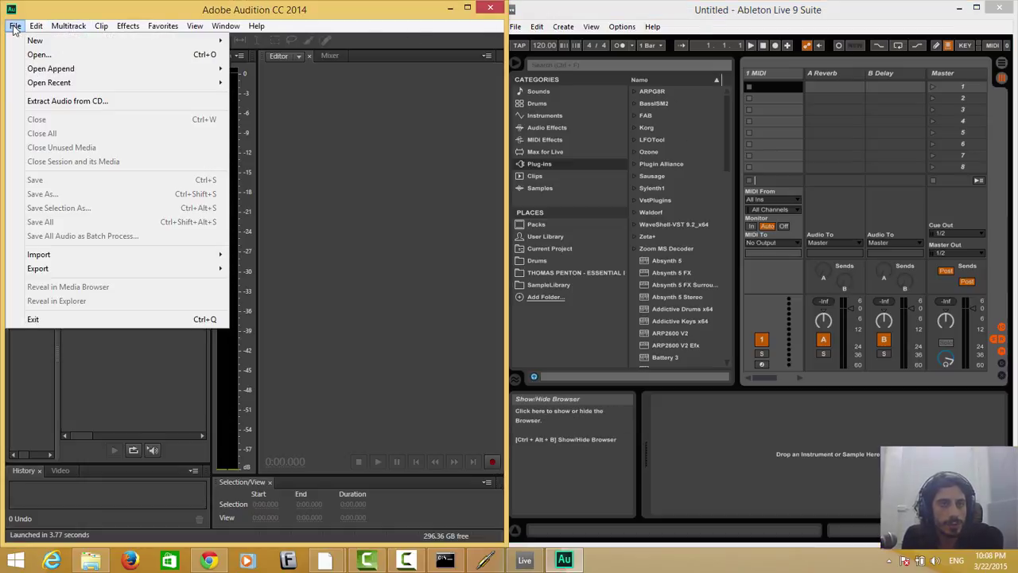
{"action": "mouse_move", "coordinate": [38, 29]}
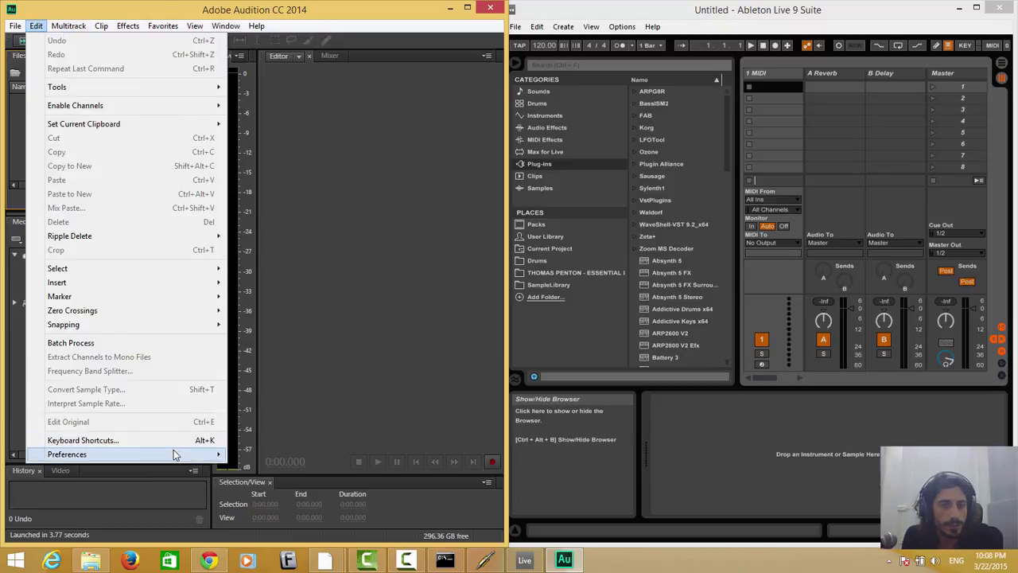
{"action": "mouse_move", "coordinate": [173, 452]}
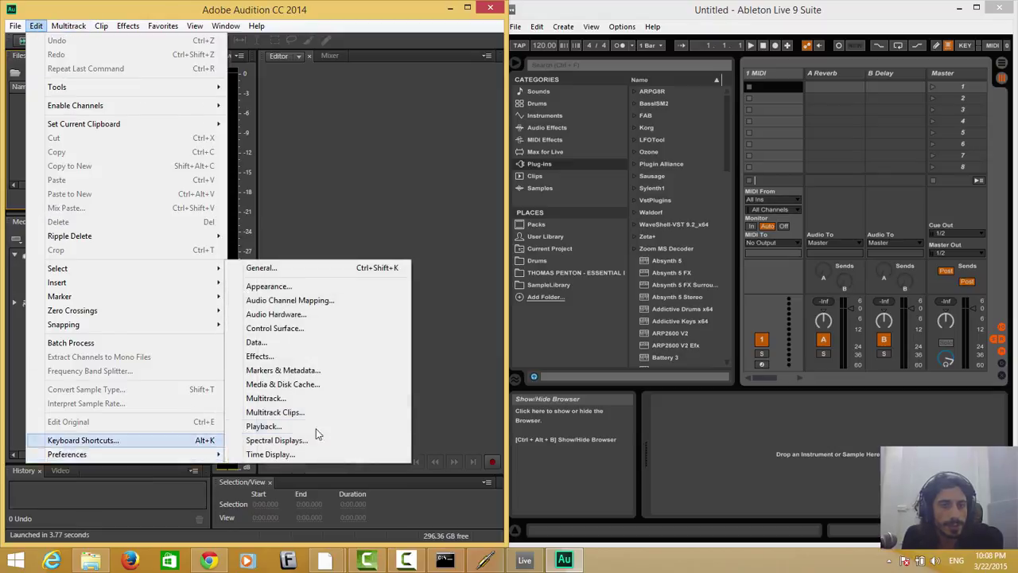
{"action": "left_click", "coordinate": [299, 314]}
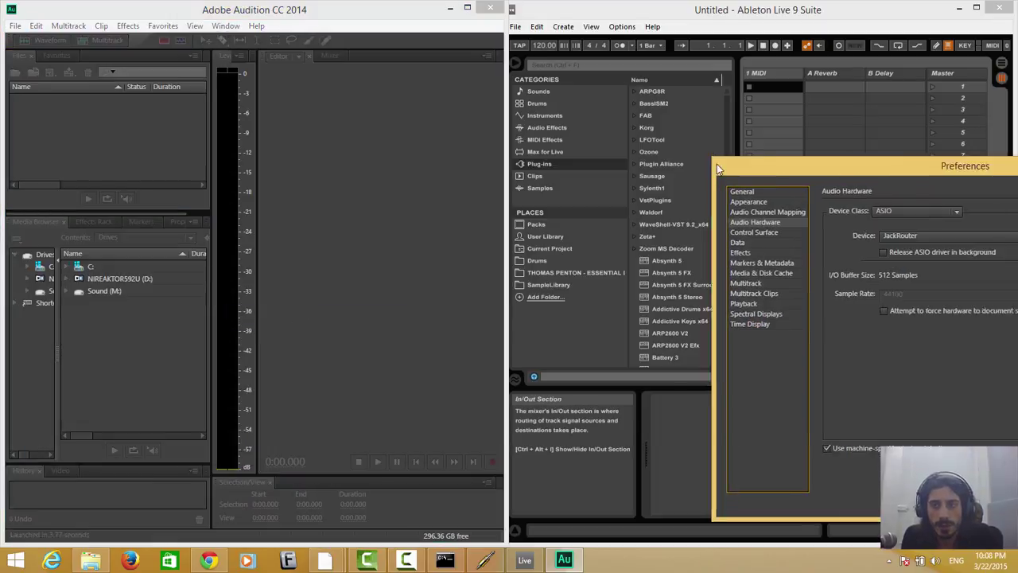
{"action": "left_click_drag", "start_coordinate": [717, 163], "coordinate": [140, 97]}
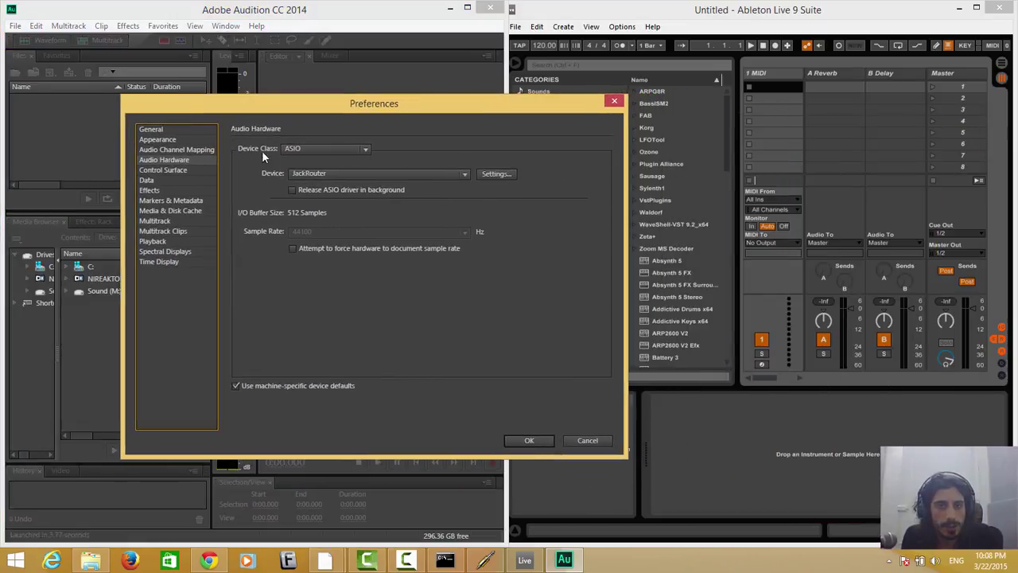
{"action": "left_click", "coordinate": [300, 174]}
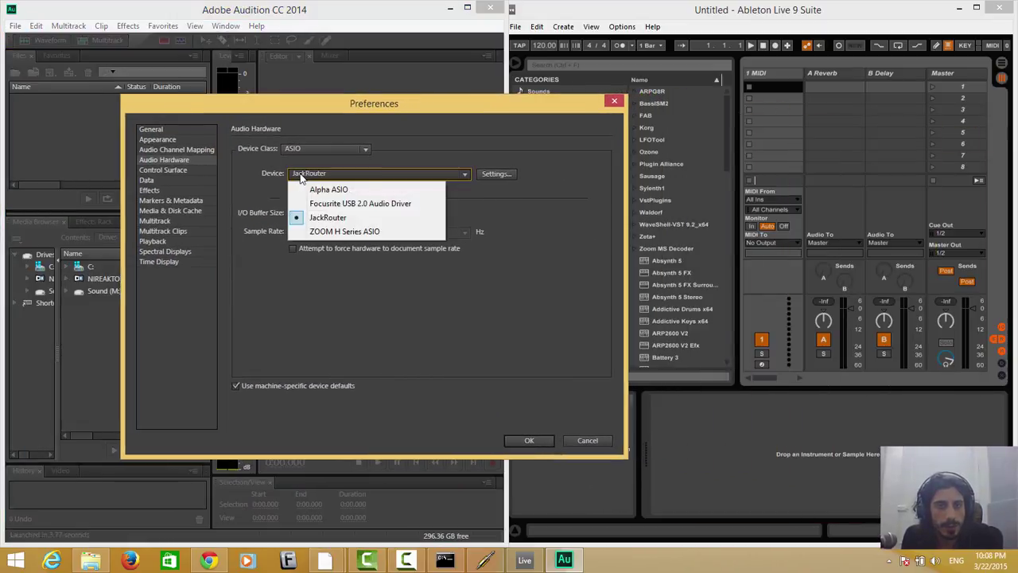
{"action": "left_click", "coordinate": [521, 281]}
{"action": "left_click", "coordinate": [593, 439]}
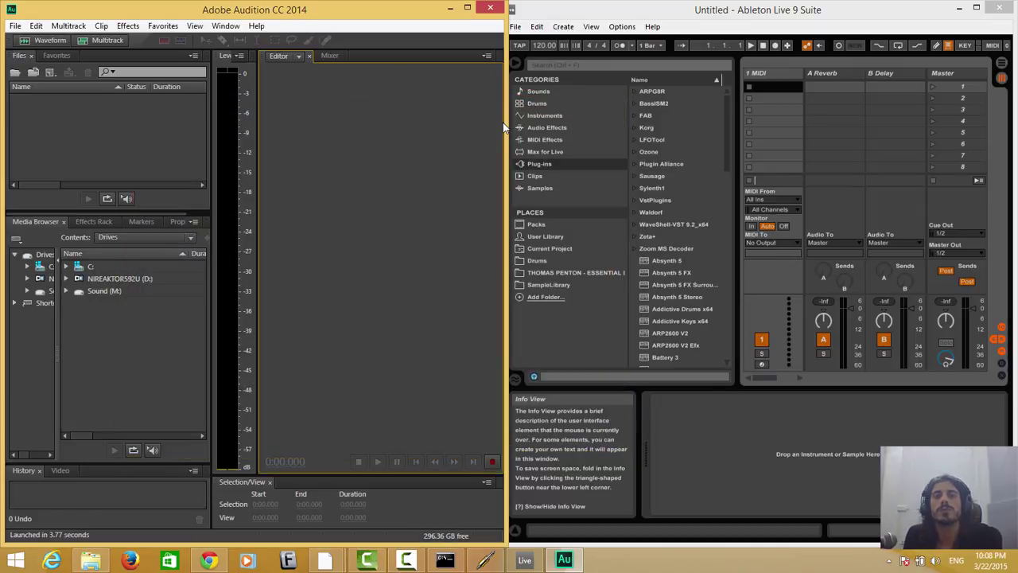
- Create the AbletonJackRoutingToAudition multitrack session at 48000 Hz in Audition
{"action": "left_click", "coordinate": [100, 40]}
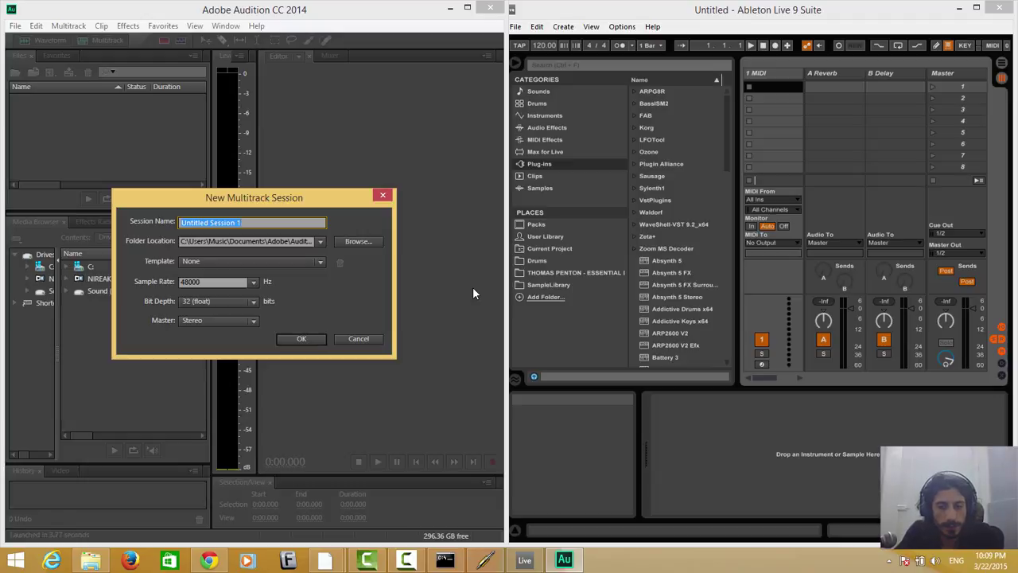
{"action": "type", "text": "Ablet"}
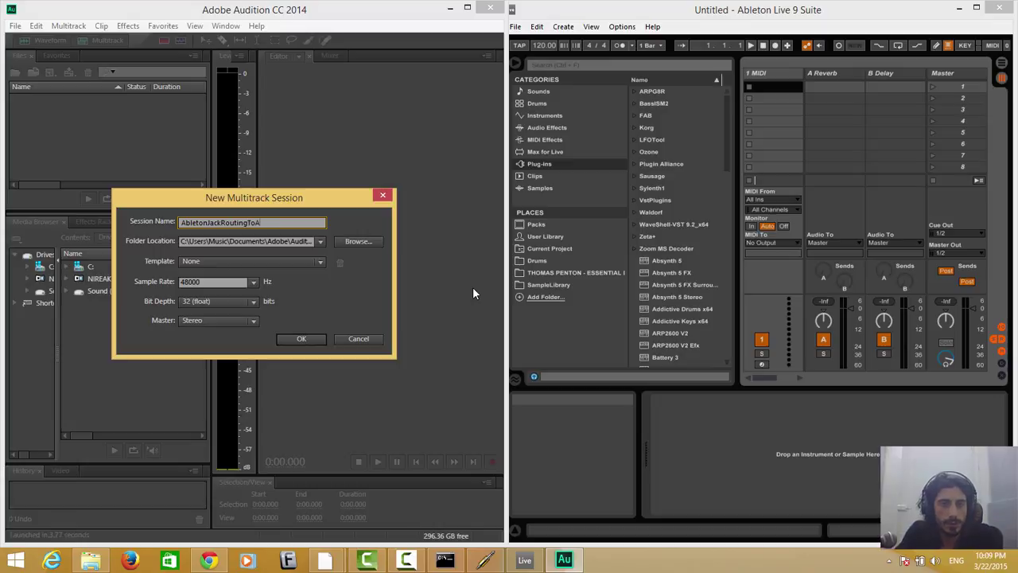
{"action": "type", "text": "on"}
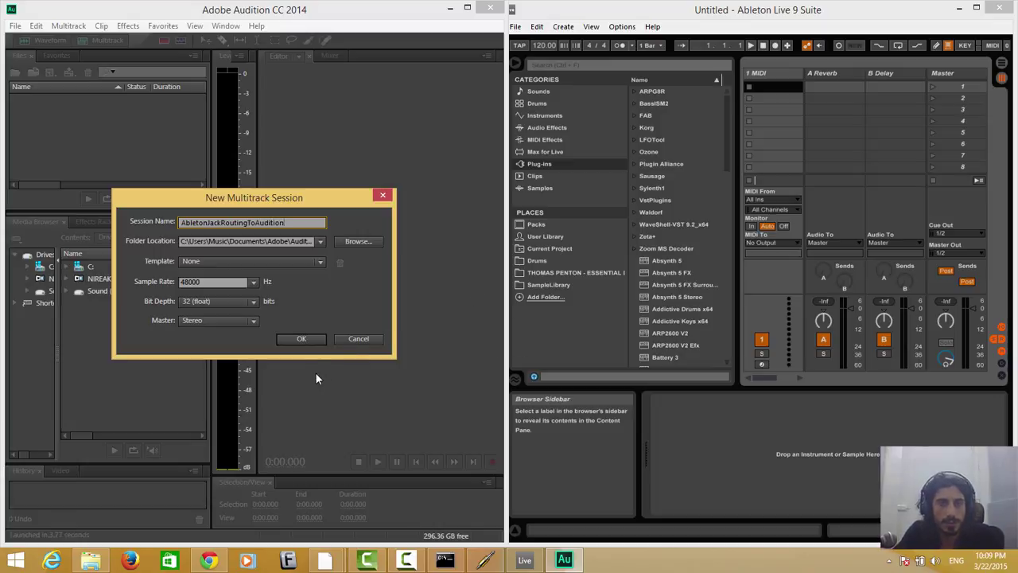
{"action": "left_click", "coordinate": [303, 340]}
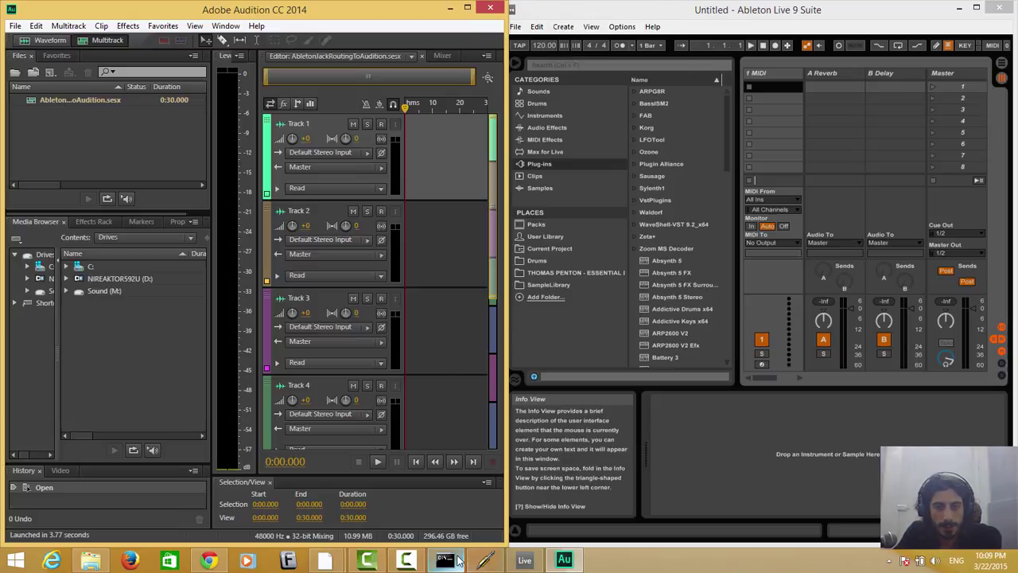
- Search 'jack' on the Start screen and launch Jack Control
{"action": "left_click", "coordinate": [16, 560]}
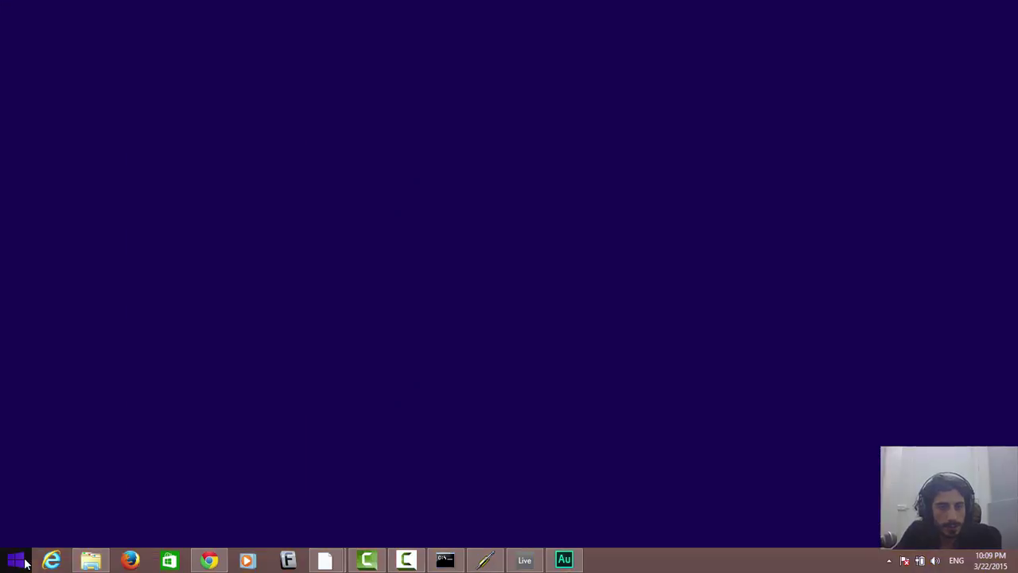
{"action": "left_click", "coordinate": [17, 561]}
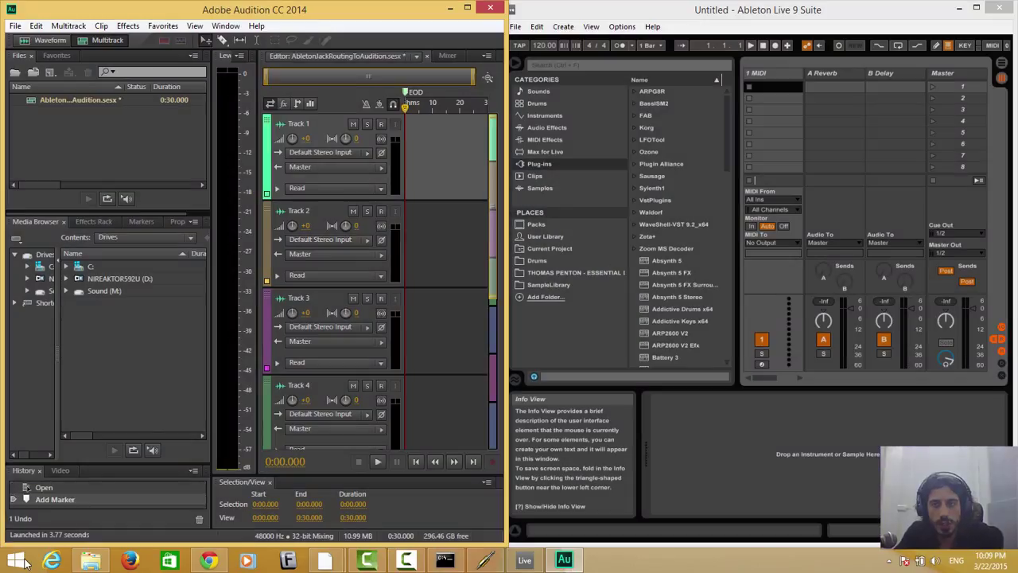
{"action": "left_click", "coordinate": [22, 562]}
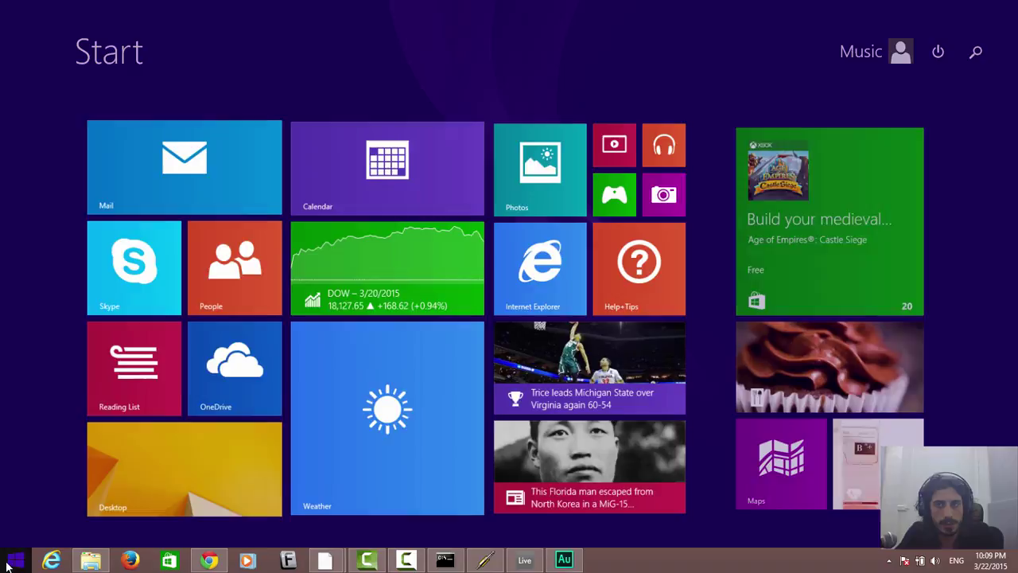
{"action": "type", "text": "jack"}
{"action": "key", "text": "Down"}
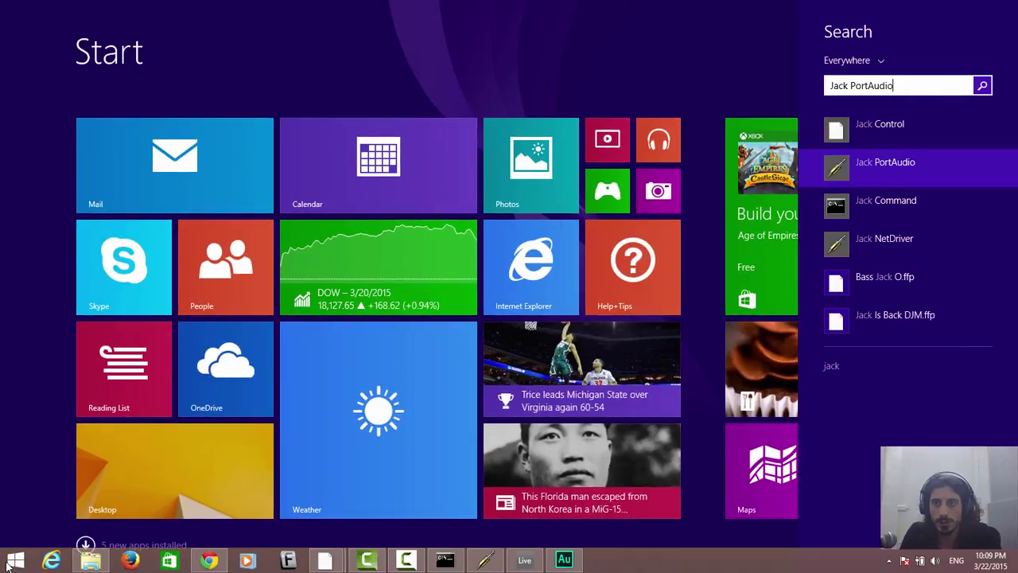
{"action": "key", "text": "Up"}
{"action": "key", "text": "Return"}
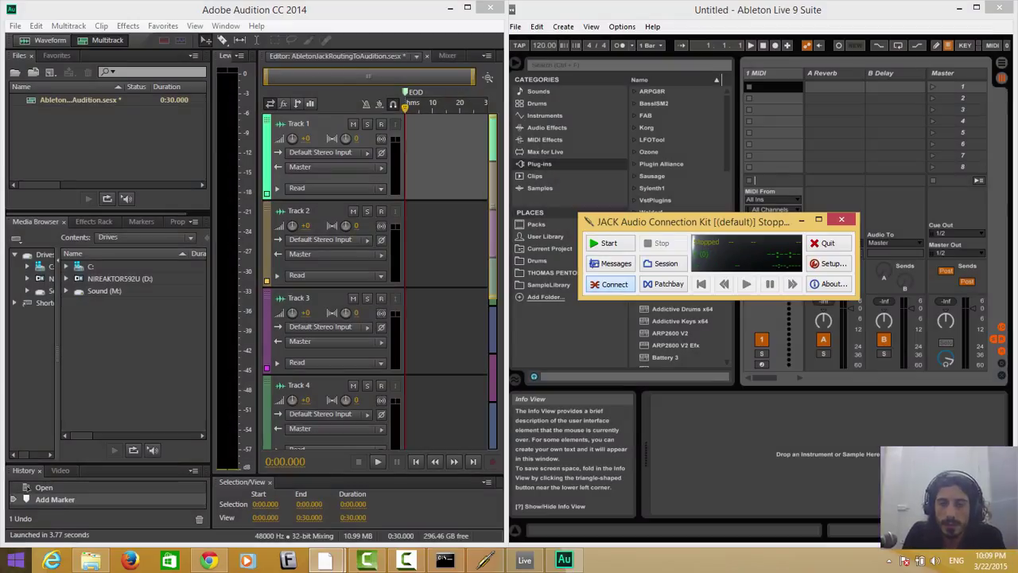
- Try Start in JACK Control, close the failed Jack Command console, and launch the Jack PortAudio console
{"action": "left_click", "coordinate": [605, 243]}
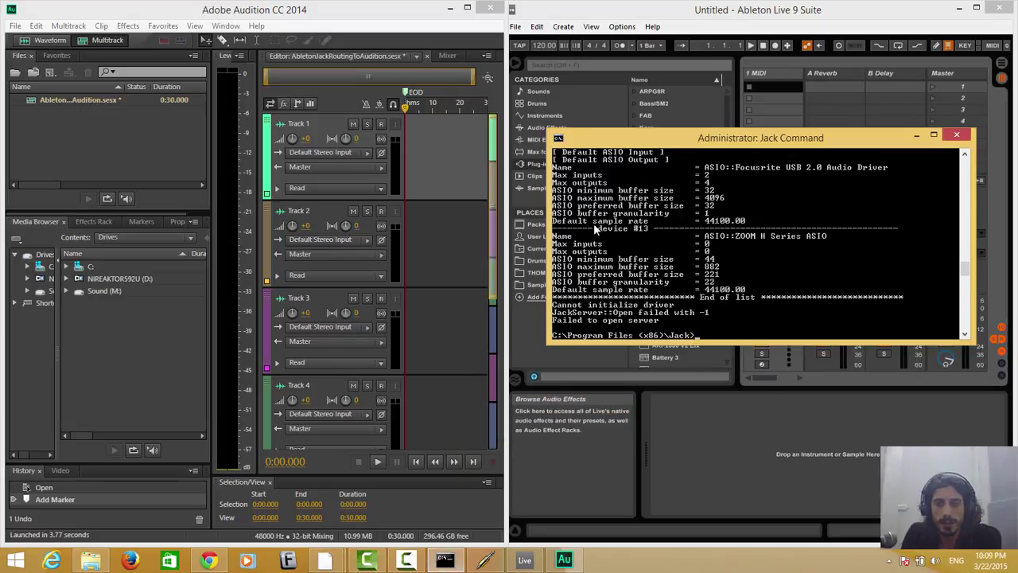
{"action": "left_click", "coordinate": [956, 135]}
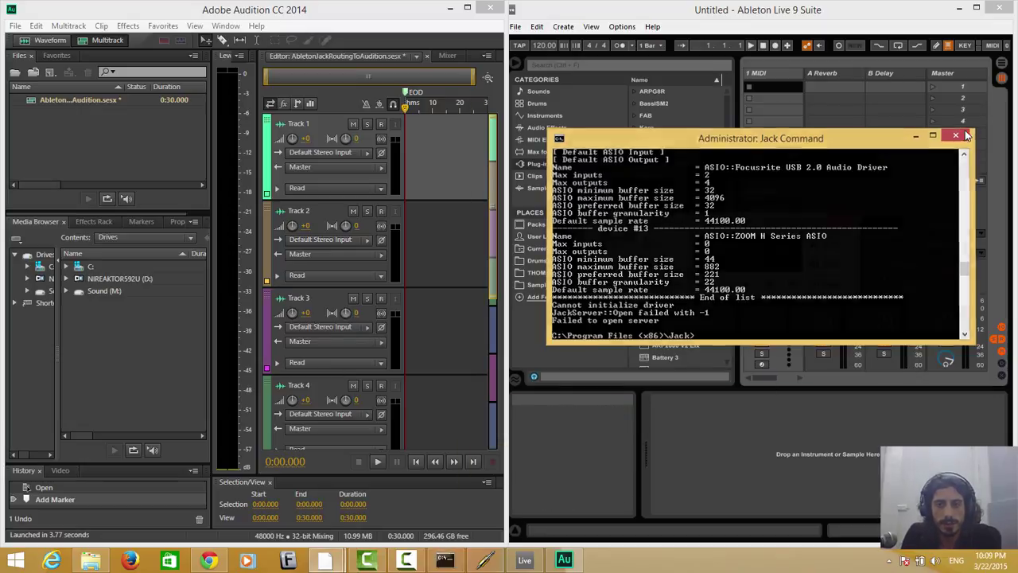
{"action": "left_click", "coordinate": [325, 560]}
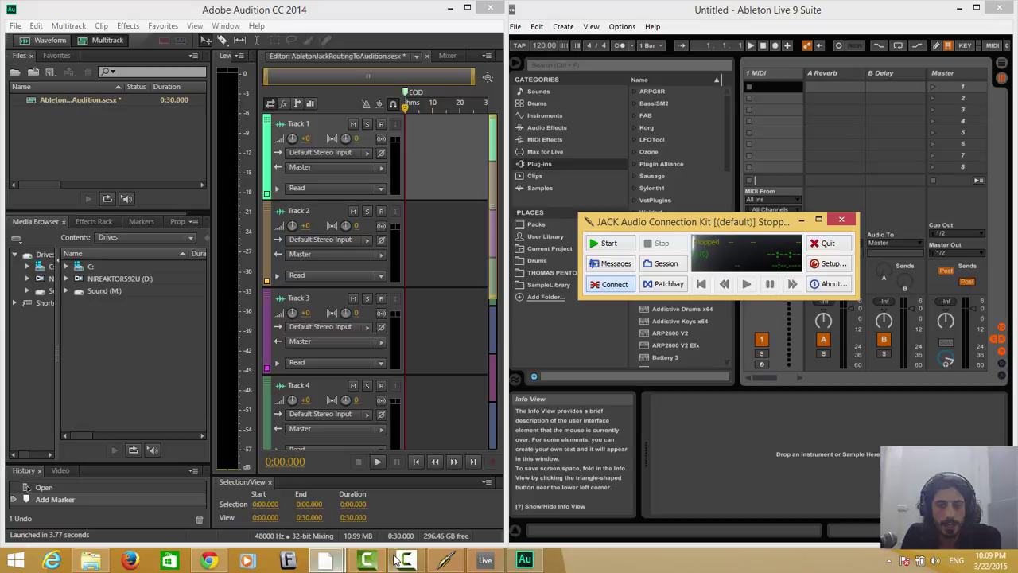
{"action": "left_click", "coordinate": [442, 561]}
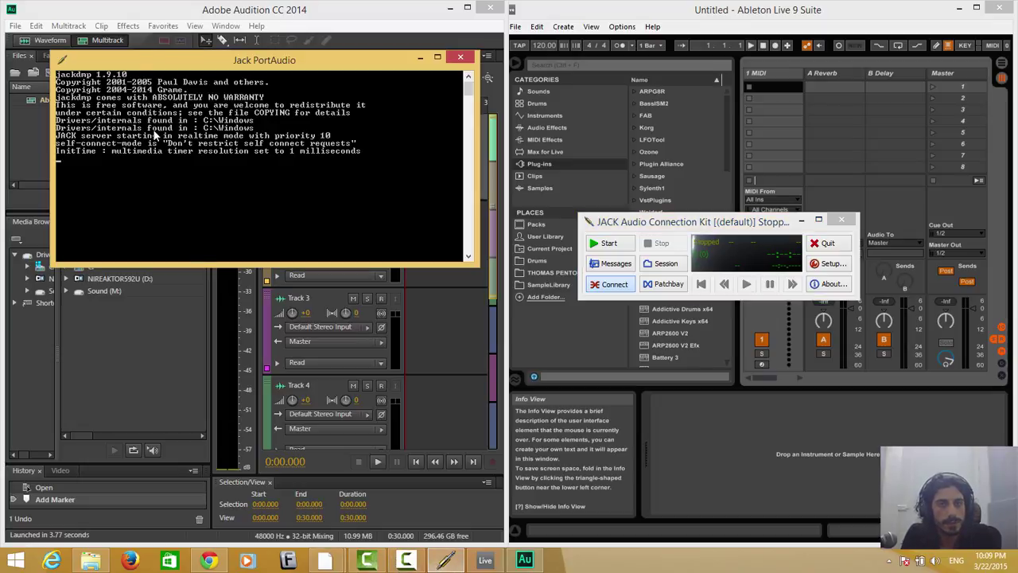
- Start the default JACK server and its transport so JACK Control reads Active and Rolling
{"action": "left_click", "coordinate": [685, 227]}
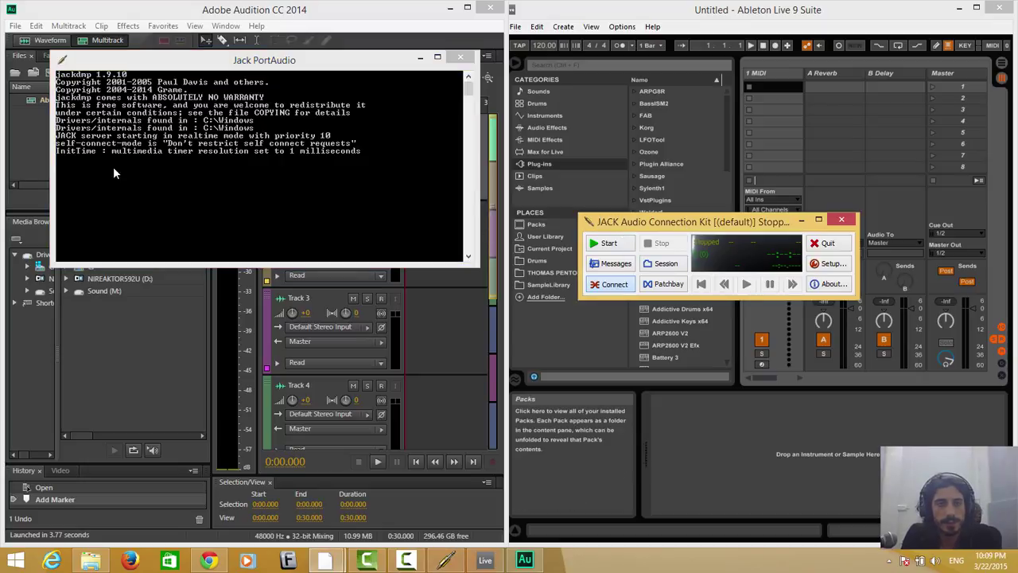
{"action": "left_click", "coordinate": [604, 243]}
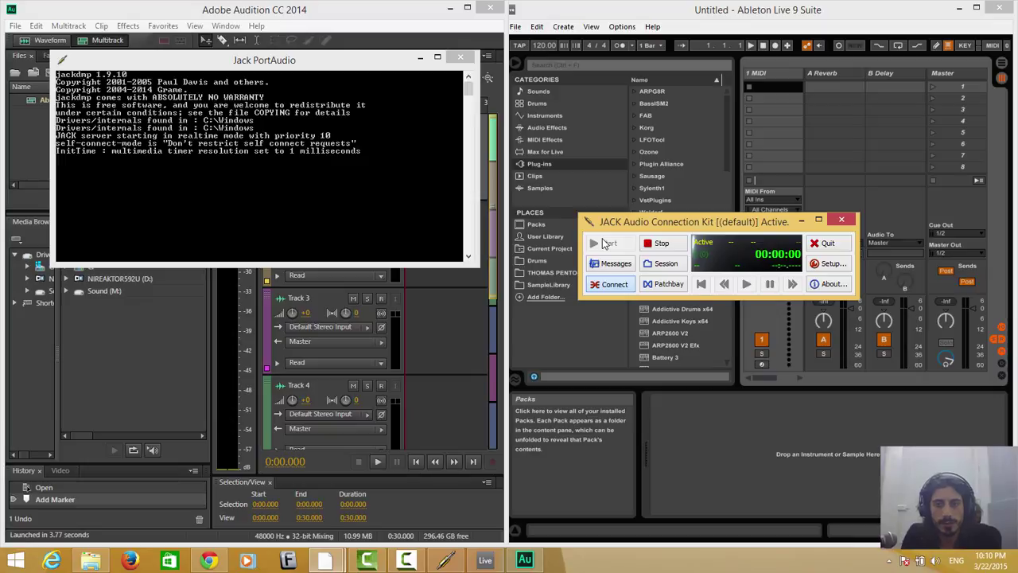
{"action": "left_click_drag", "start_coordinate": [662, 217], "coordinate": [663, 199]}
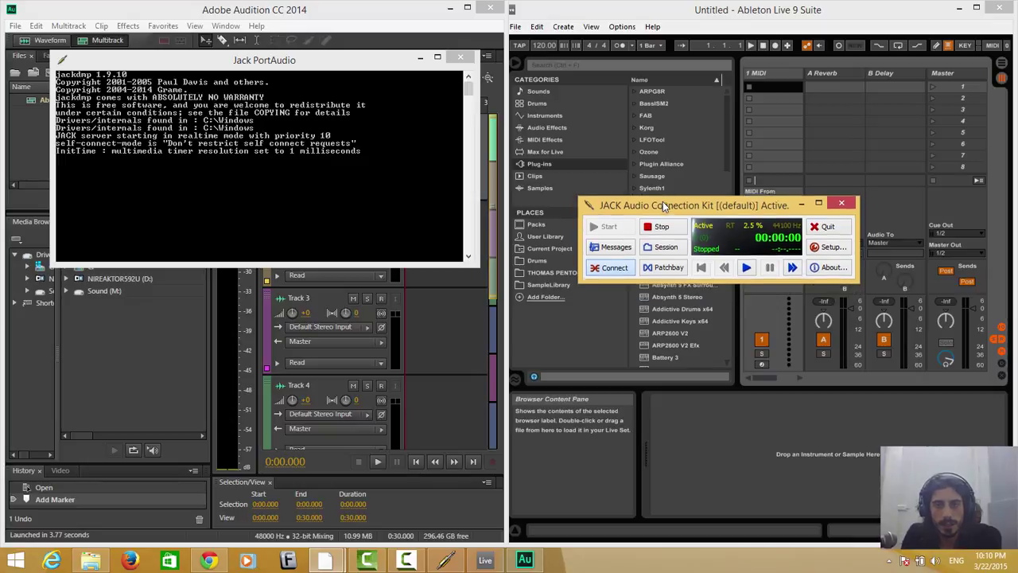
{"action": "left_click", "coordinate": [746, 266]}
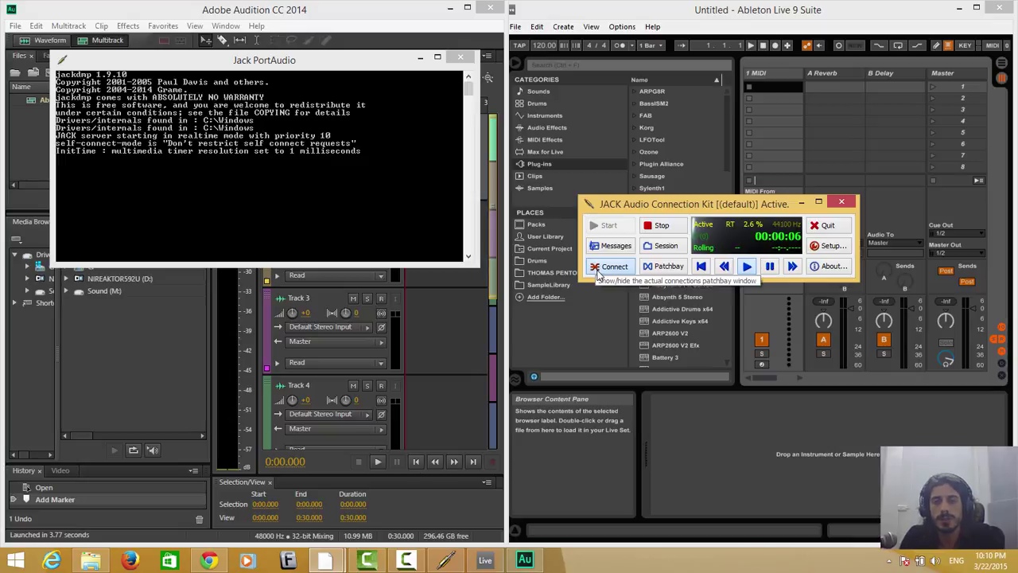
- Open JACK Control's Connections window
{"action": "left_click", "coordinate": [599, 269]}
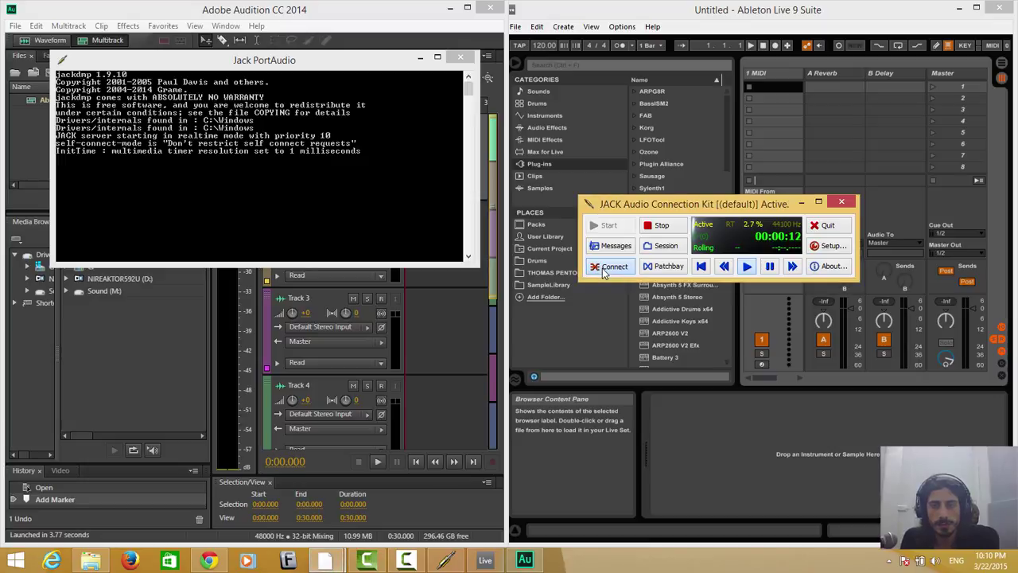
{"action": "left_click_drag", "start_coordinate": [604, 204], "coordinate": [523, 135]}
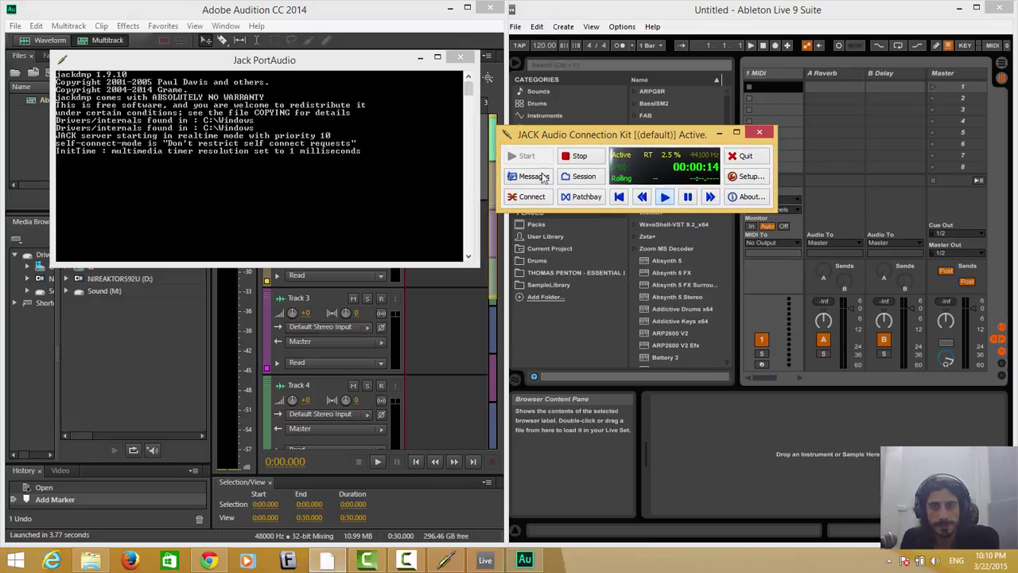
{"action": "left_click", "coordinate": [325, 561]}
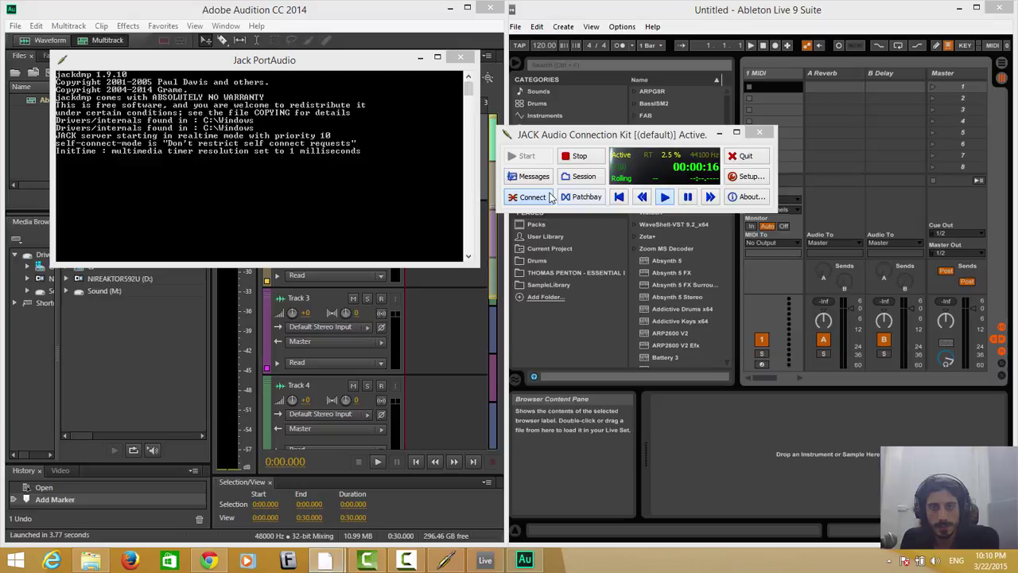
- Use Disconnect All to clear every link between Ableton Live, Audition and system ports
{"action": "mouse_move", "coordinate": [324, 562]}
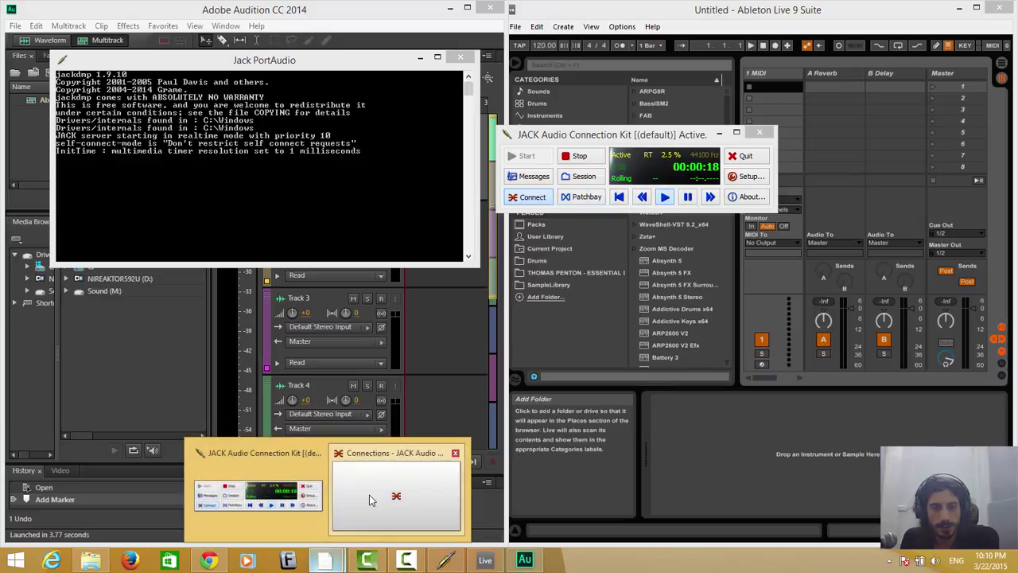
{"action": "left_click", "coordinate": [369, 494]}
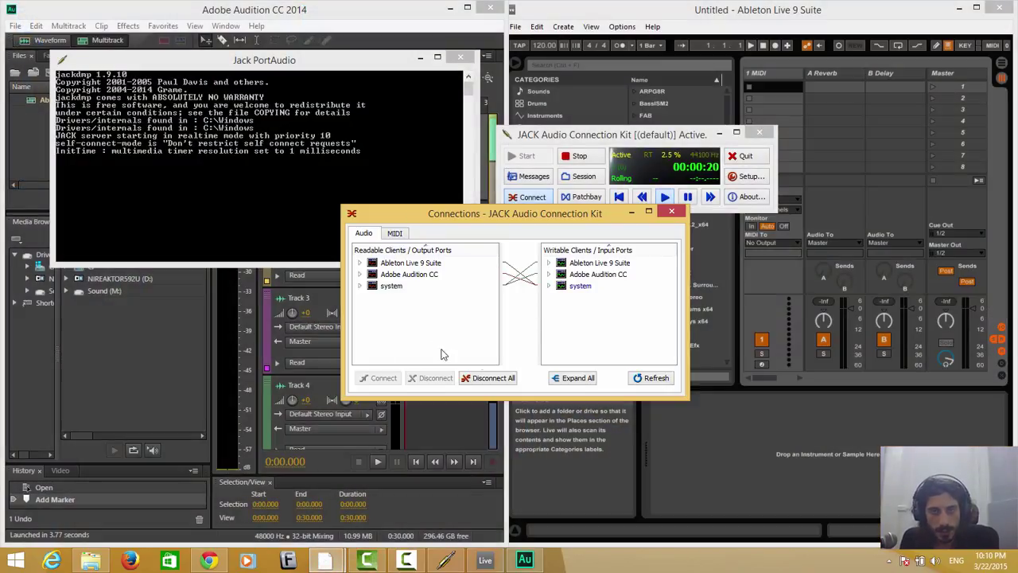
{"action": "left_click", "coordinate": [488, 377]}
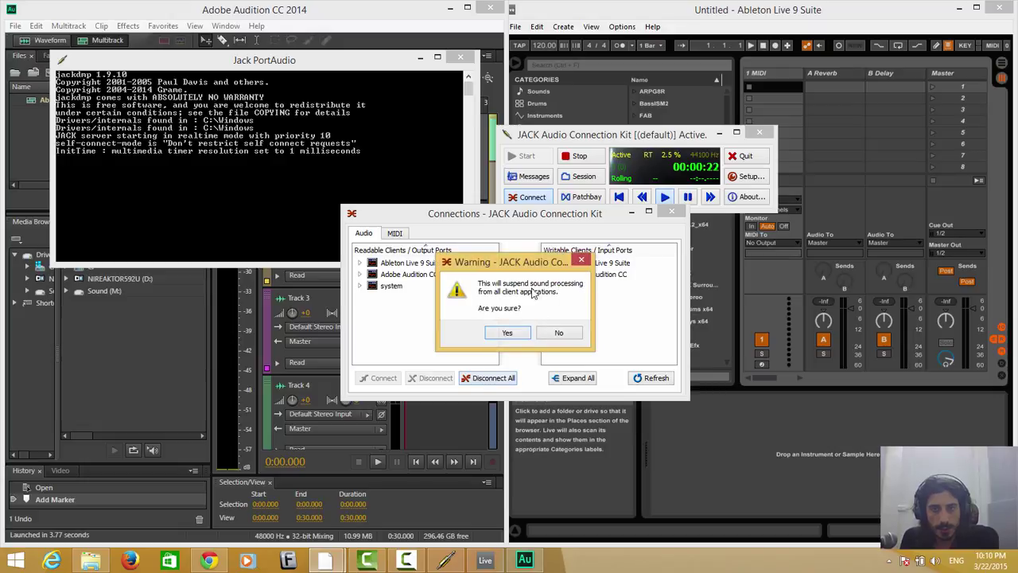
{"action": "left_click", "coordinate": [507, 334]}
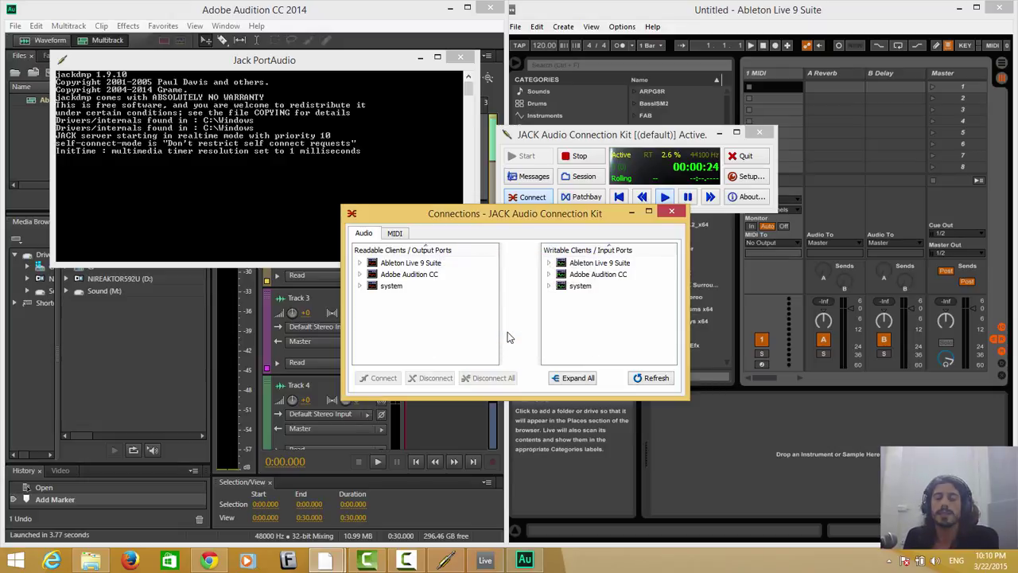
{"action": "left_click", "coordinate": [519, 28]}
- Open the recent CleaningUpDirt Live Set and hide Live's browser
{"action": "mouse_move", "coordinate": [549, 68]}
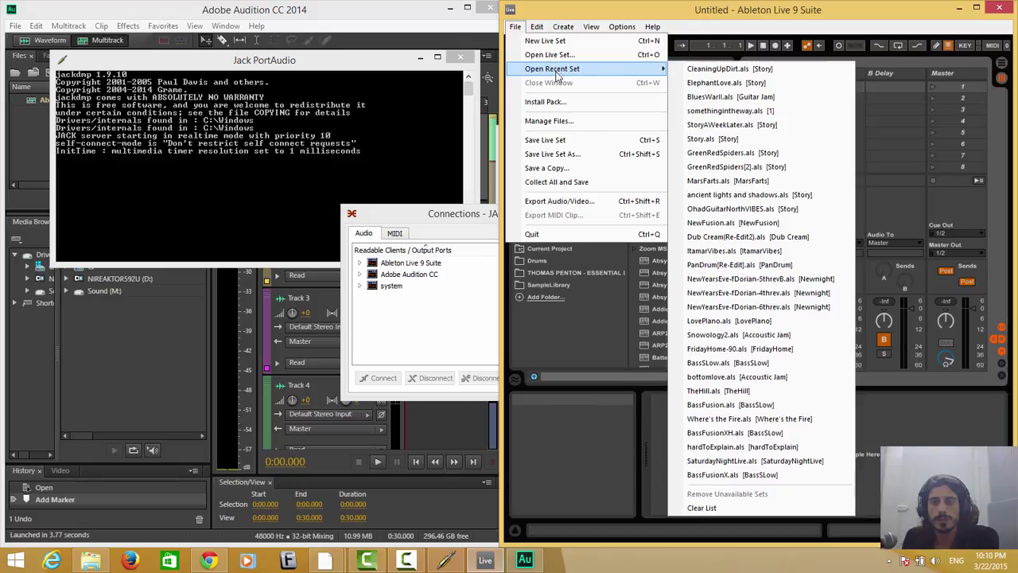
{"action": "left_click", "coordinate": [727, 69]}
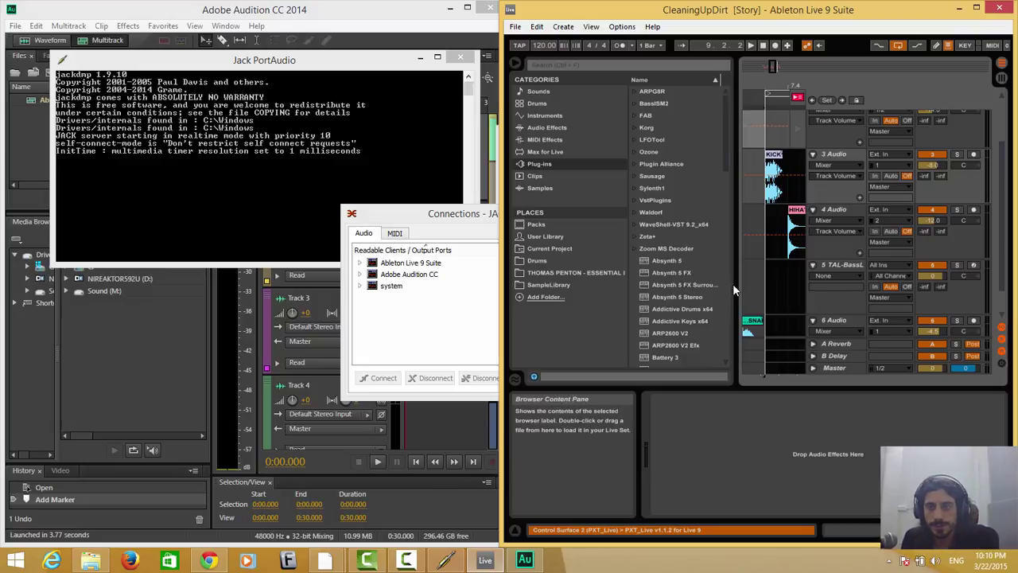
{"action": "key", "text": "ctrl+alt+b"}
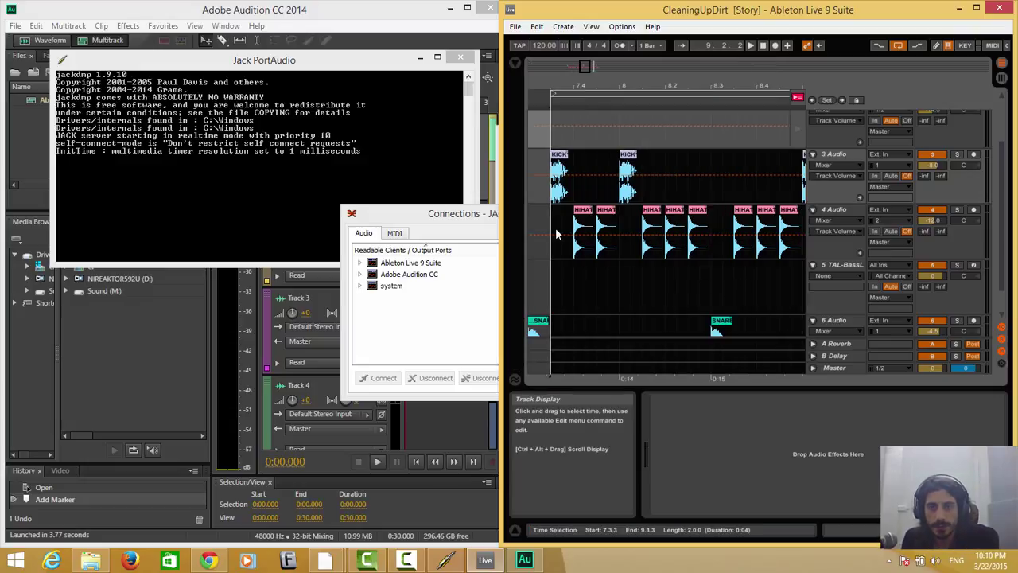
- Play the set from 7.3.3 with the Master volume lowered to -4 dB
{"action": "left_click", "coordinate": [557, 227]}
{"action": "key", "text": "space"}
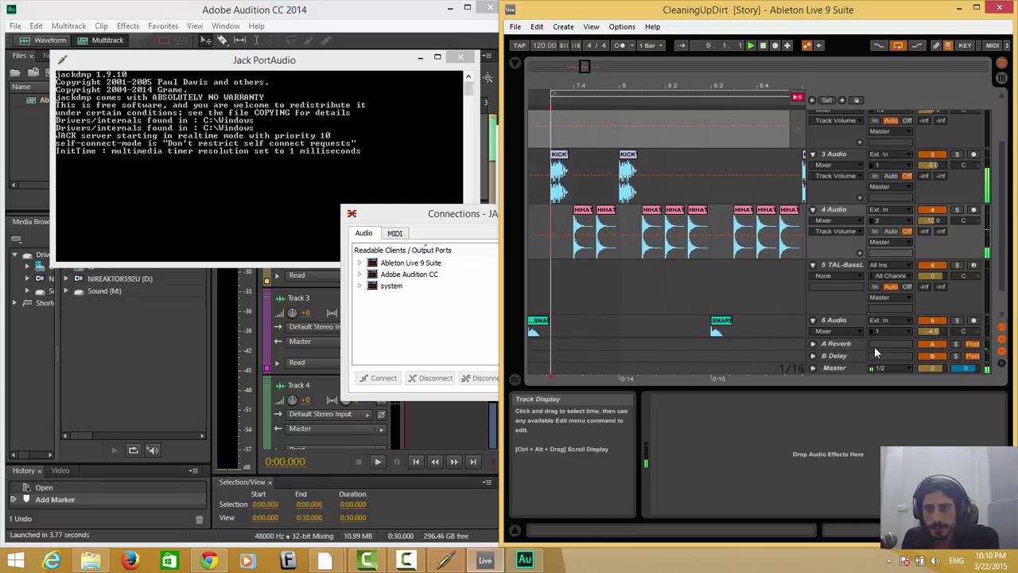
{"action": "left_click_drag", "start_coordinate": [937, 371], "coordinate": [935, 370]}
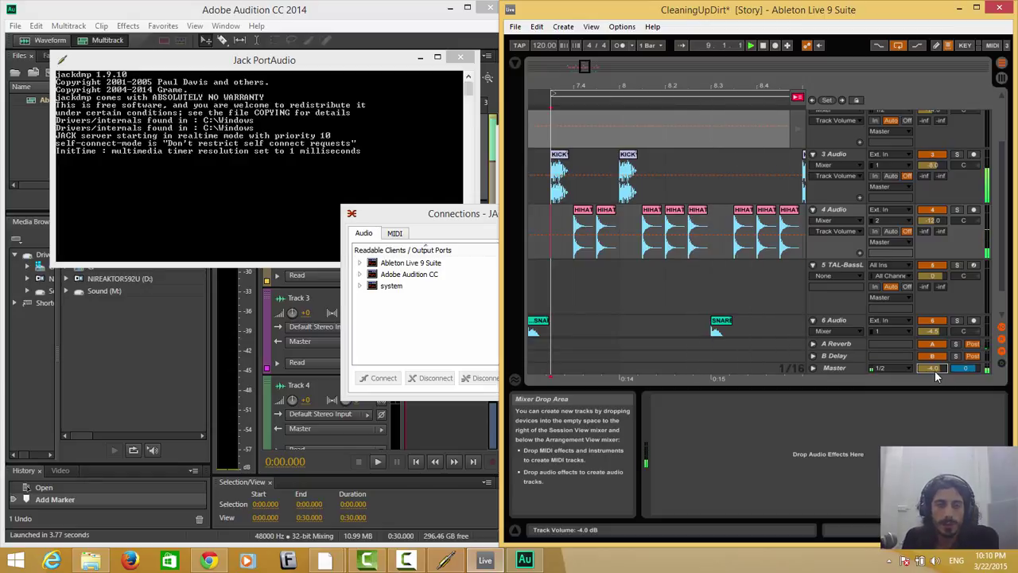
{"action": "left_click", "coordinate": [481, 224]}
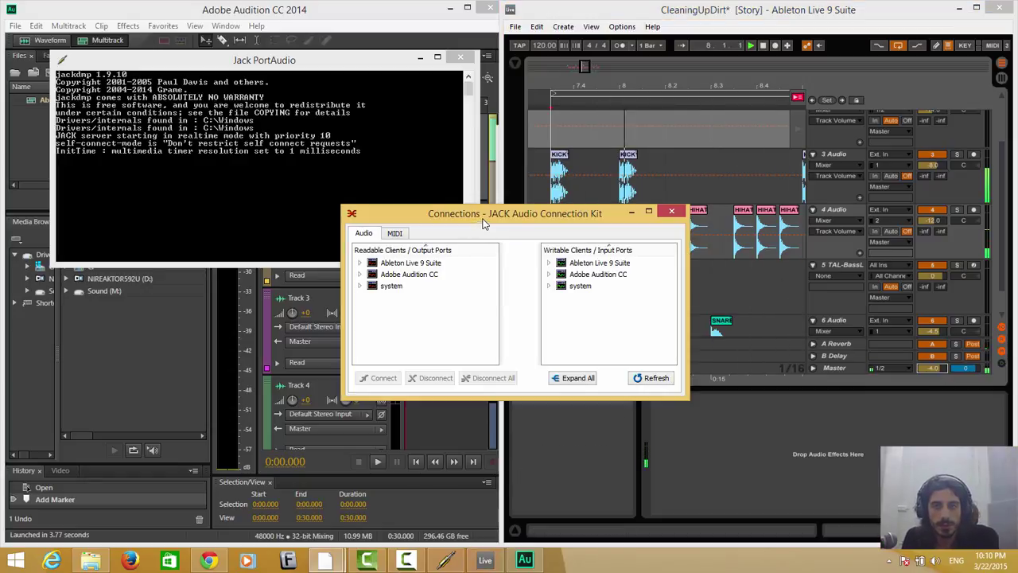
- Connect Ableton Live 9 Suite's out1 to system playback_1
{"action": "left_click_drag", "start_coordinate": [483, 223], "coordinate": [354, 162]}
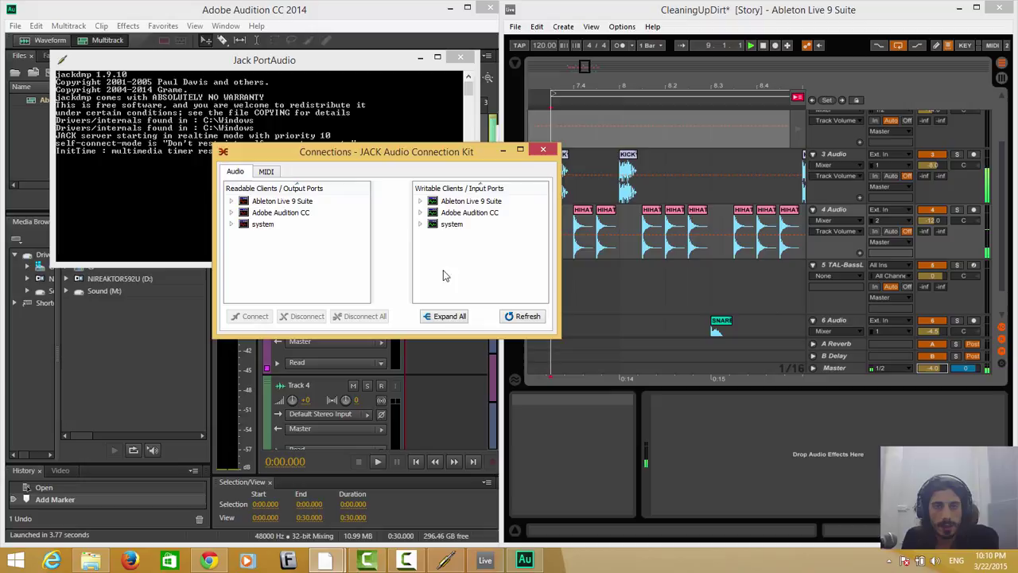
{"action": "left_click", "coordinate": [231, 201]}
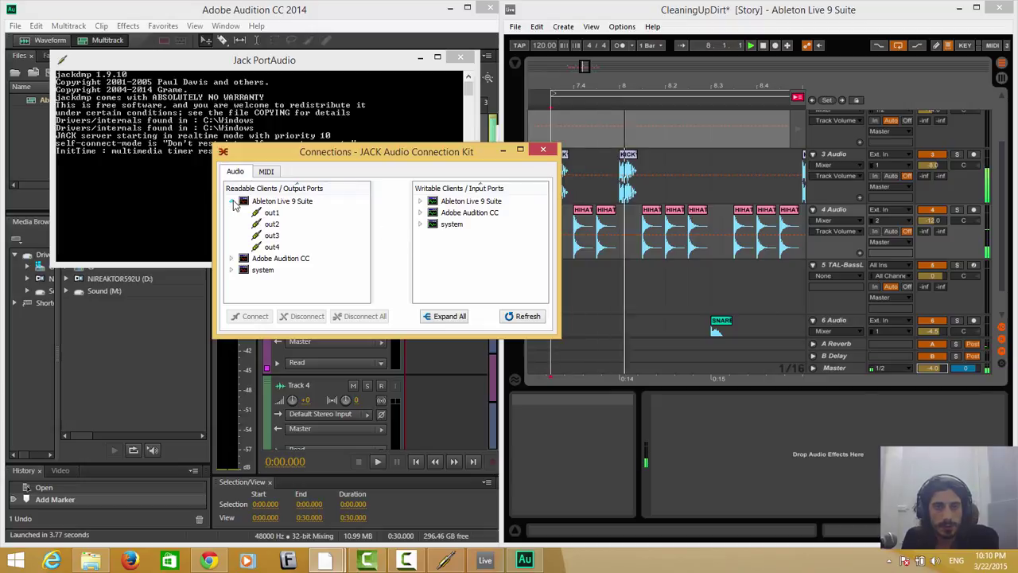
{"action": "left_click", "coordinate": [420, 224]}
{"action": "left_click", "coordinate": [288, 226]}
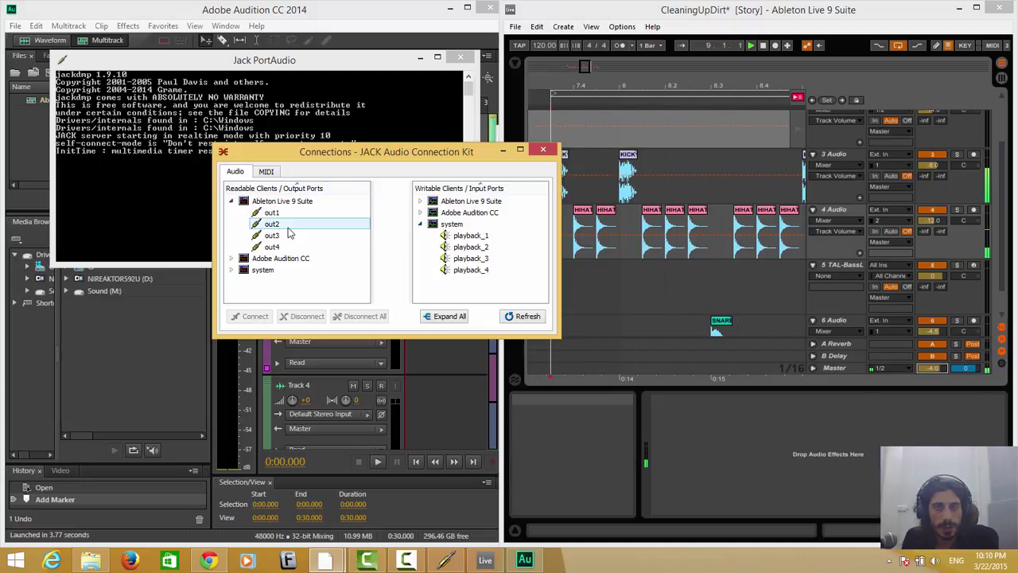
{"action": "left_click_drag", "start_coordinate": [279, 225], "coordinate": [273, 214]}
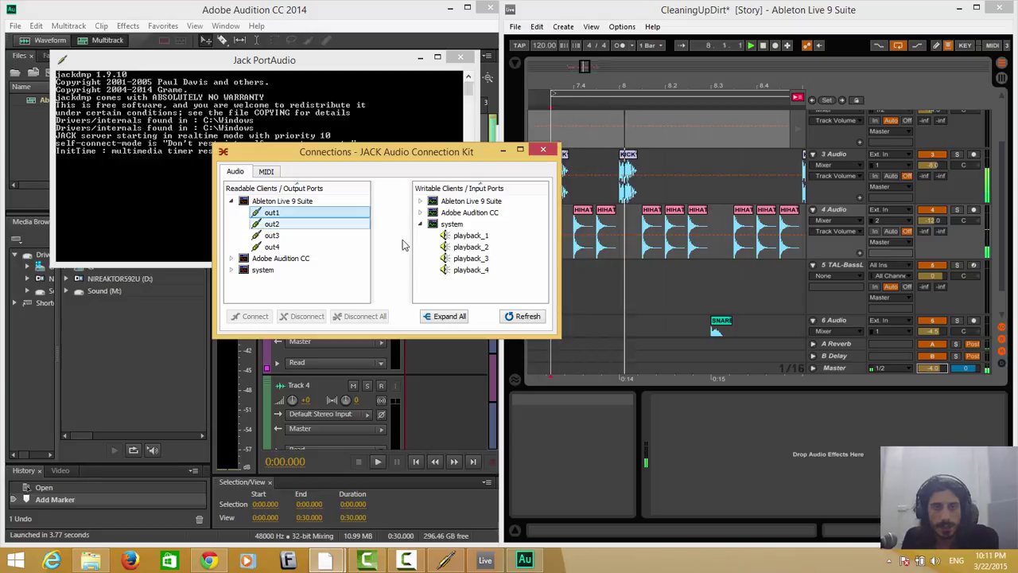
{"action": "left_click", "coordinate": [469, 235]}
{"action": "left_click", "coordinate": [334, 225]}
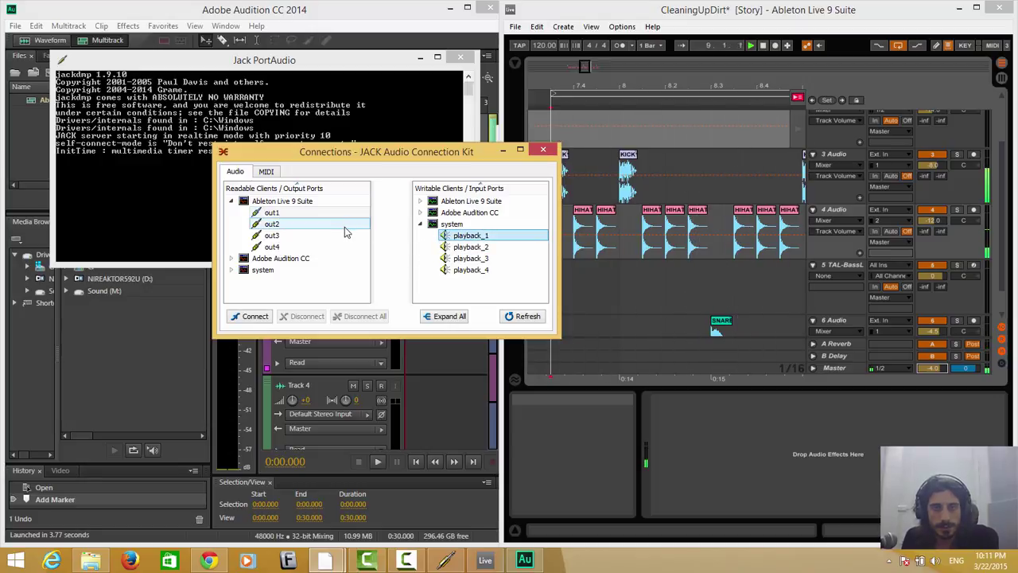
{"action": "left_click", "coordinate": [264, 320]}
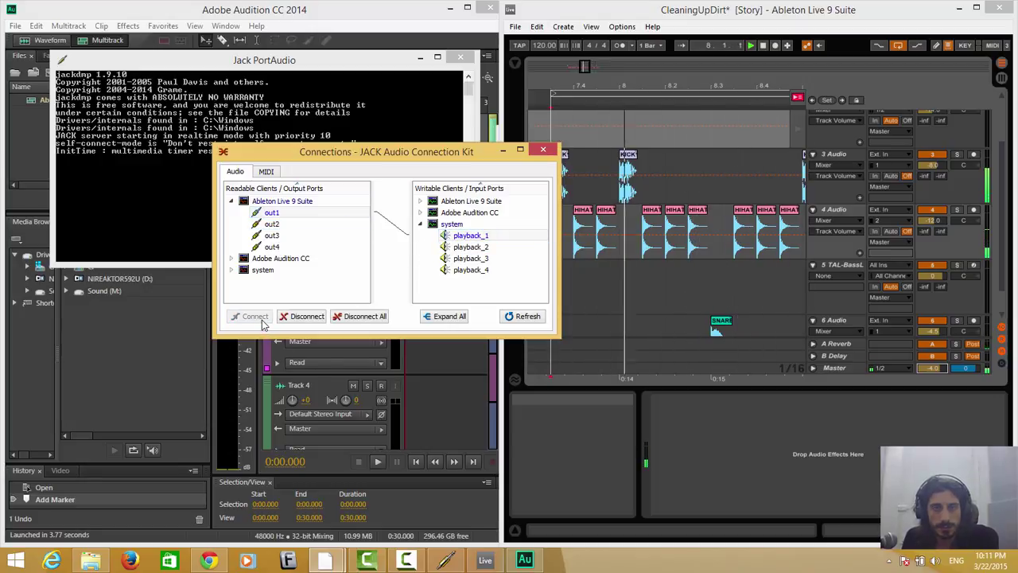
- Connect Ableton's out2 to system playback_2 and check playback in Live
{"action": "left_click", "coordinate": [273, 225]}
{"action": "left_click", "coordinate": [443, 247]}
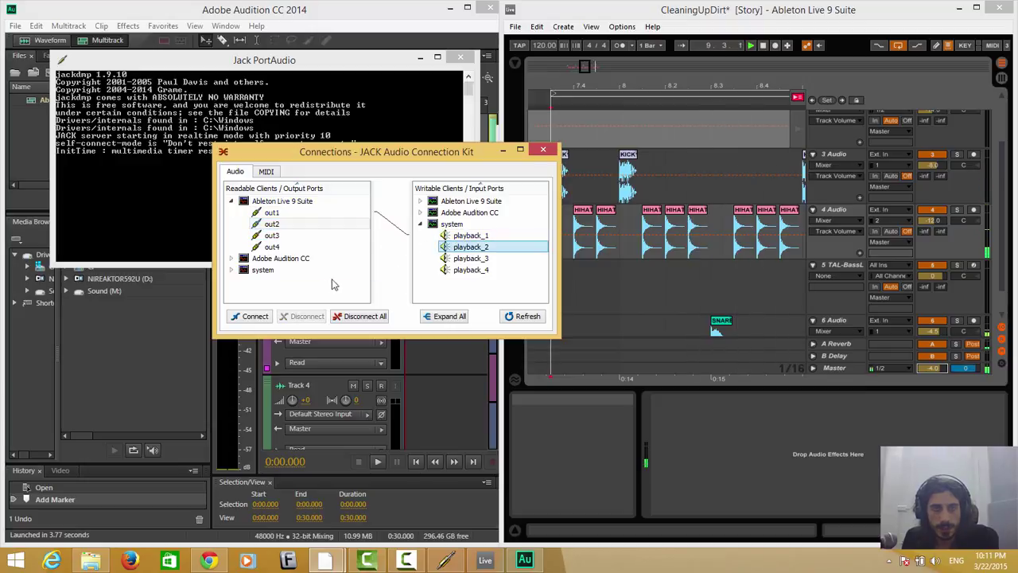
{"action": "left_click", "coordinate": [256, 317]}
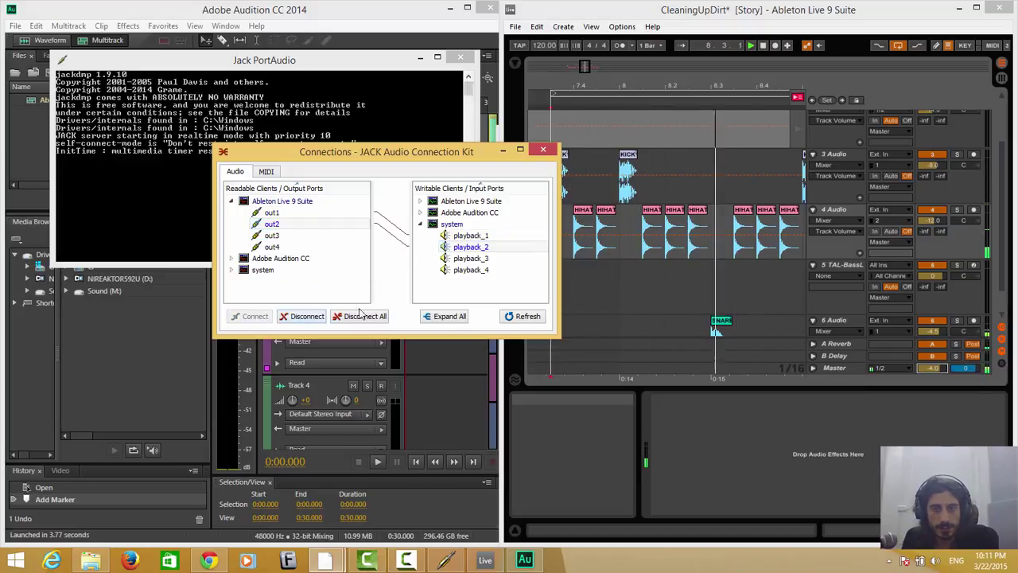
{"action": "left_click", "coordinate": [589, 177]}
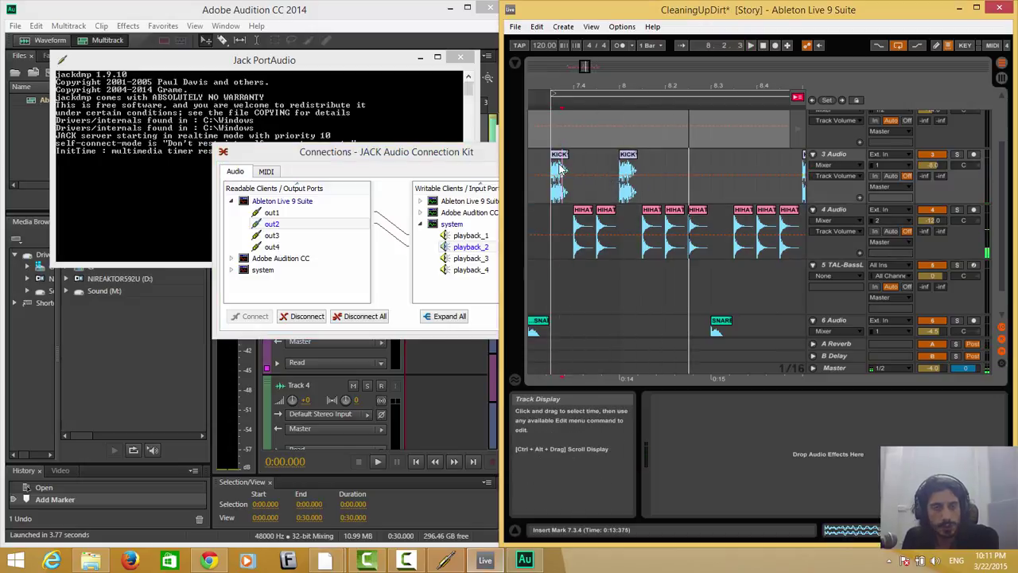
{"action": "left_click", "coordinate": [451, 160]}
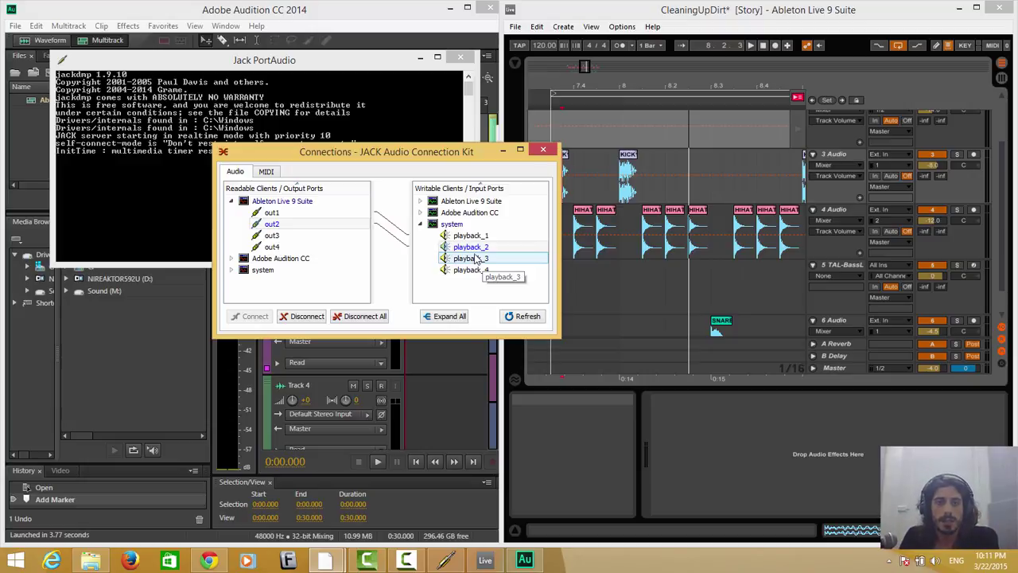
- Connect Ableton's outputs to Adobe Audition CC's in1 and in2 inputs
{"action": "left_click", "coordinate": [420, 212]}
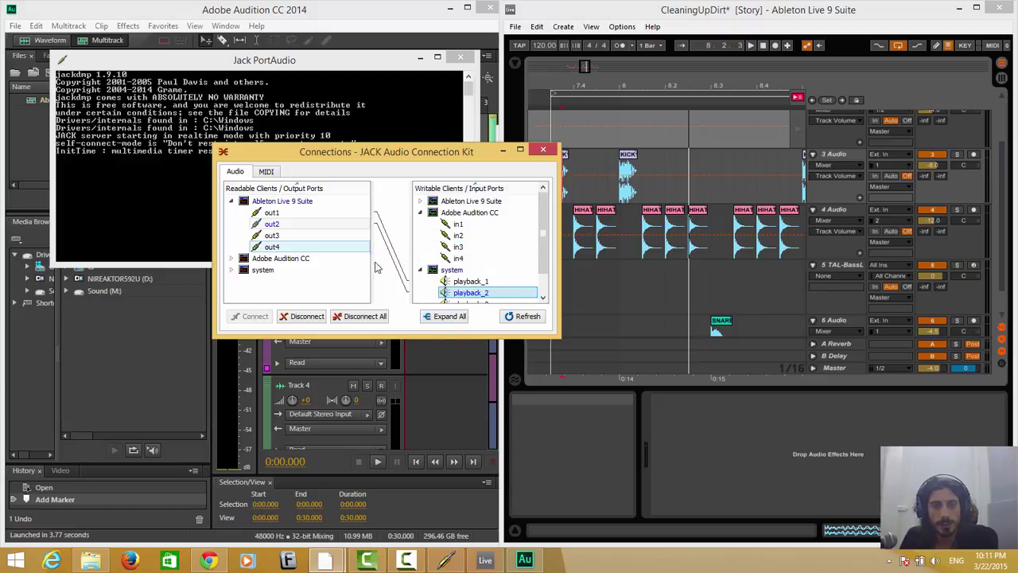
{"action": "left_click", "coordinate": [277, 213]}
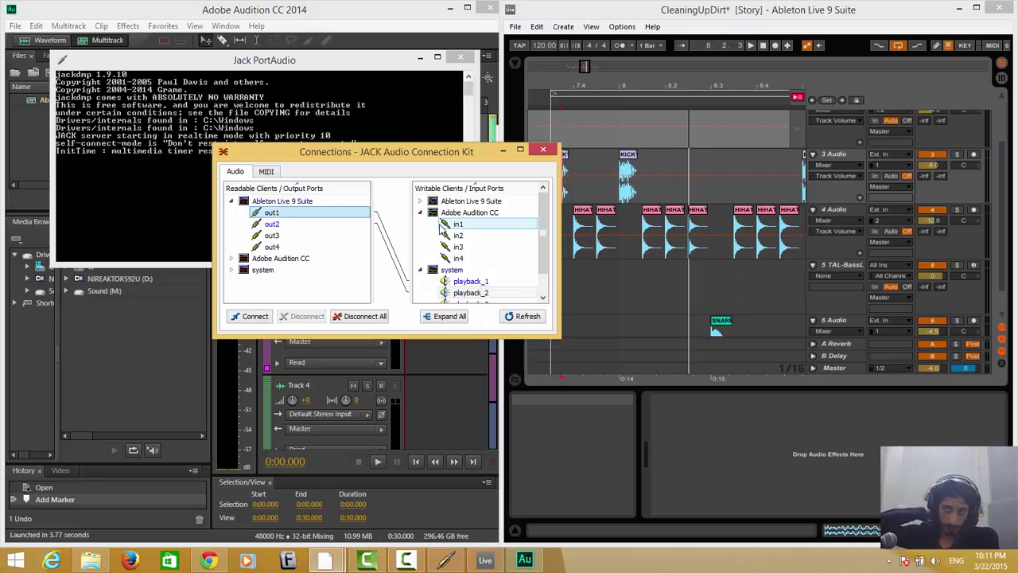
{"action": "left_click", "coordinate": [444, 225]}
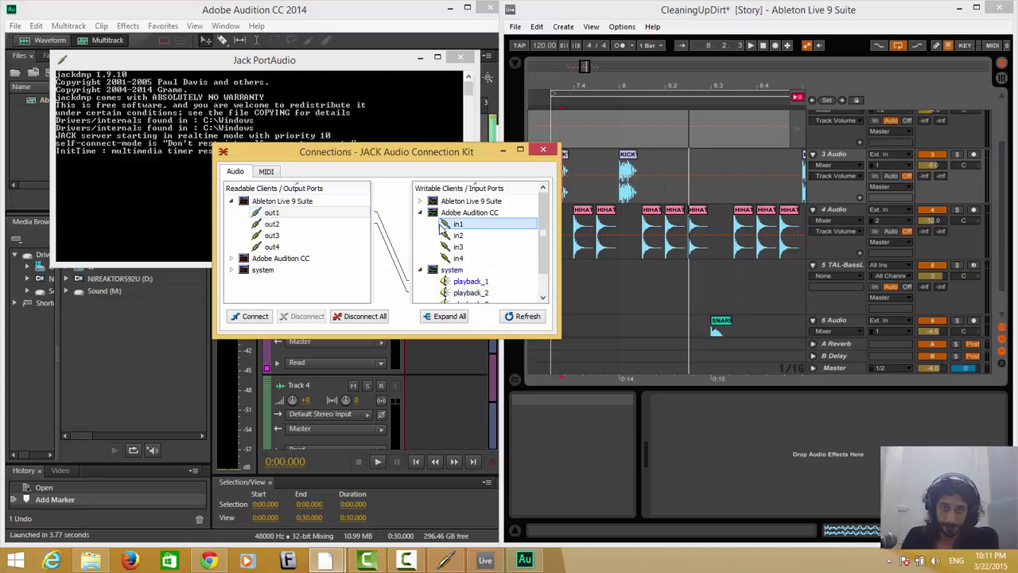
{"action": "left_click", "coordinate": [264, 317]}
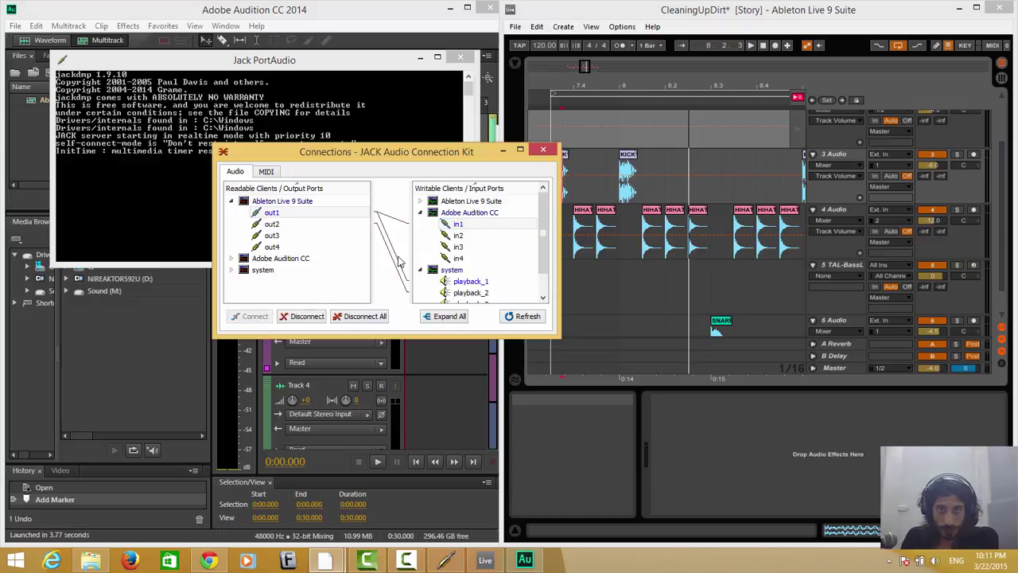
{"action": "left_click", "coordinate": [442, 237]}
{"action": "left_click", "coordinate": [244, 318]}
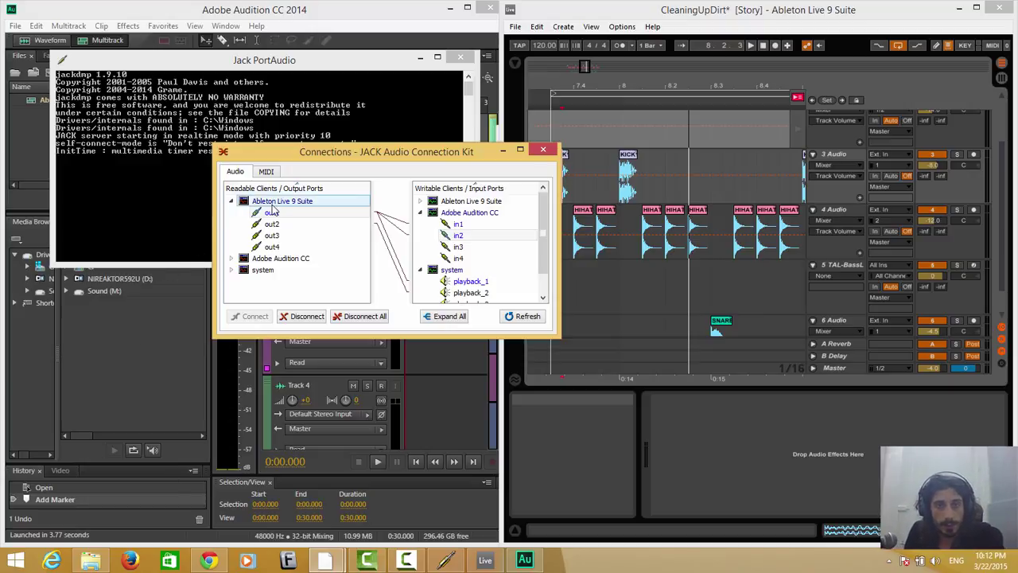
{"action": "scroll", "coordinate": [427, 267], "scroll_direction": "down", "scroll_amount": 1}
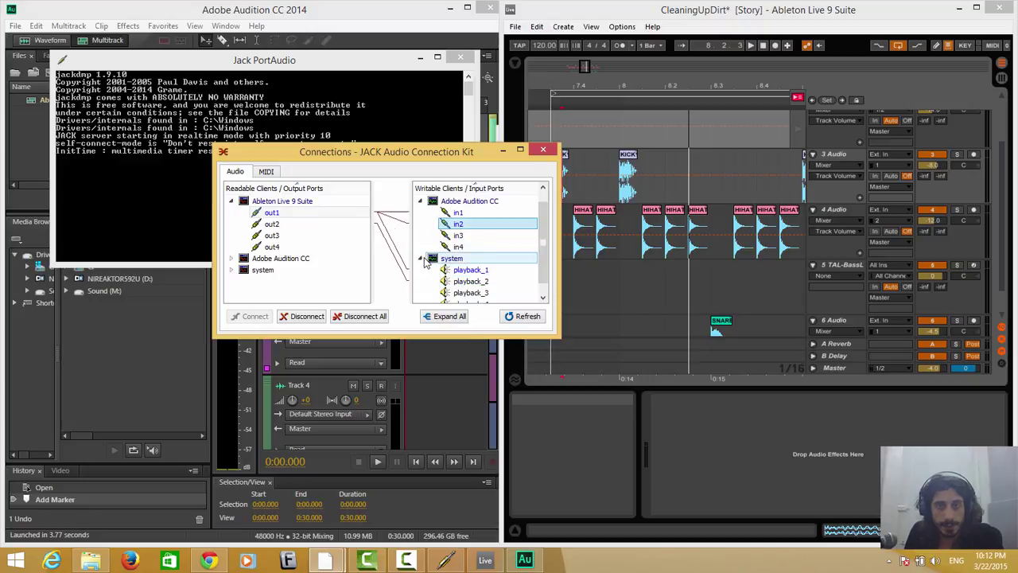
{"action": "scroll", "coordinate": [427, 265], "scroll_direction": "up", "scroll_amount": 1}
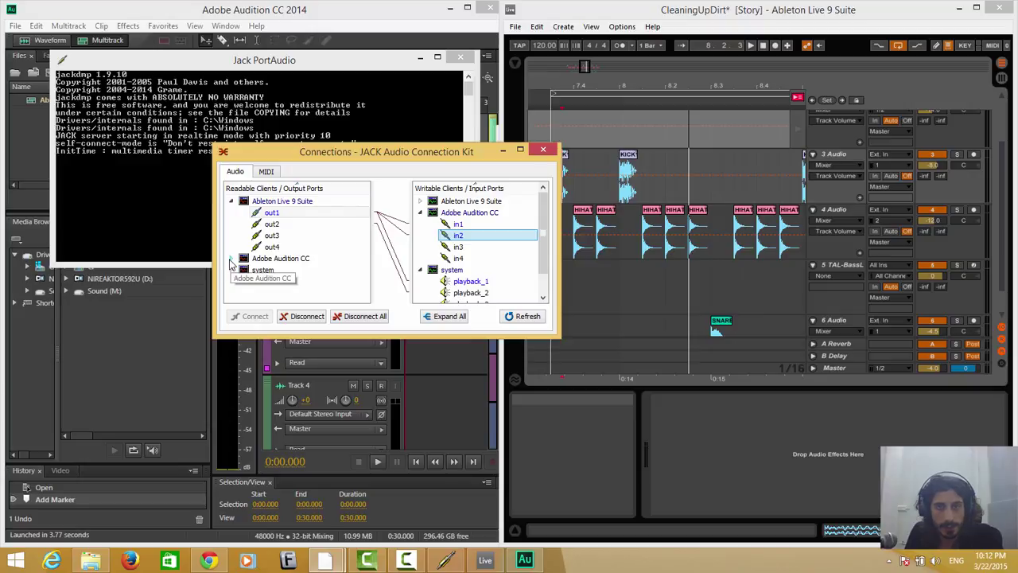
{"action": "left_click", "coordinate": [229, 259]}
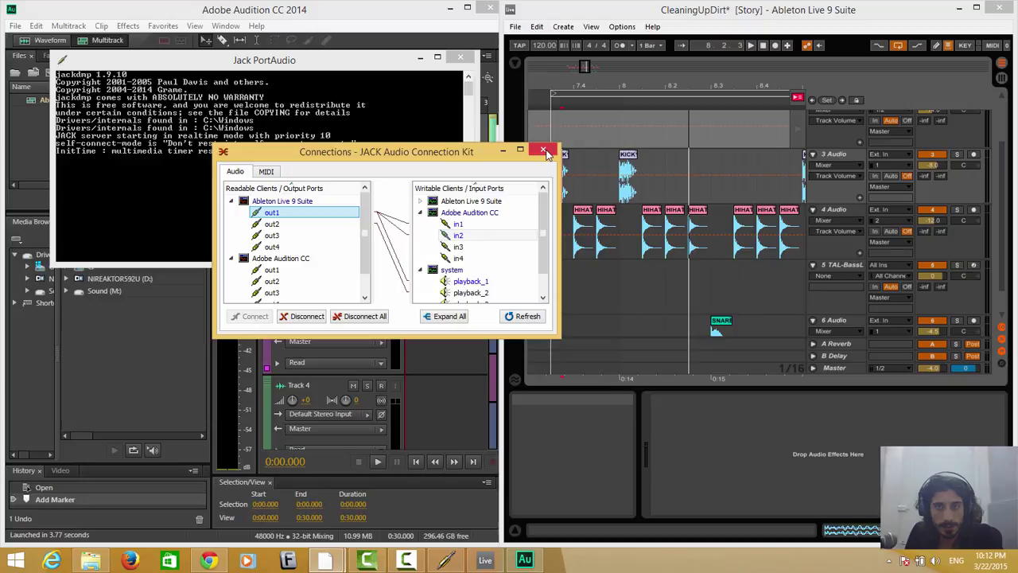
- Close the JACK windows and show Audition maximized in its Mixer view
{"action": "left_click", "coordinate": [503, 151]}
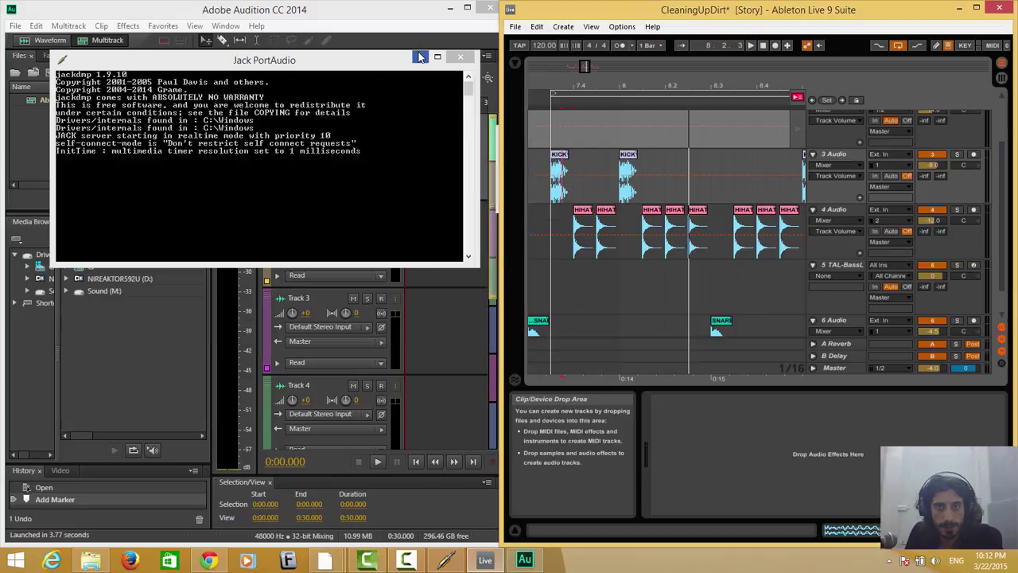
{"action": "left_click", "coordinate": [420, 57]}
{"action": "left_click", "coordinate": [467, 8]}
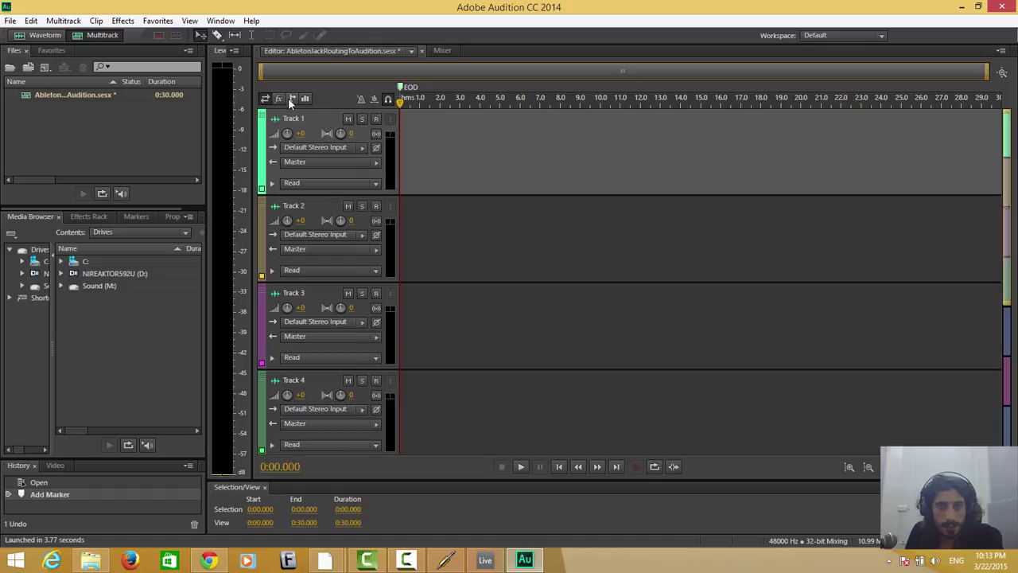
{"action": "left_click", "coordinate": [440, 51]}
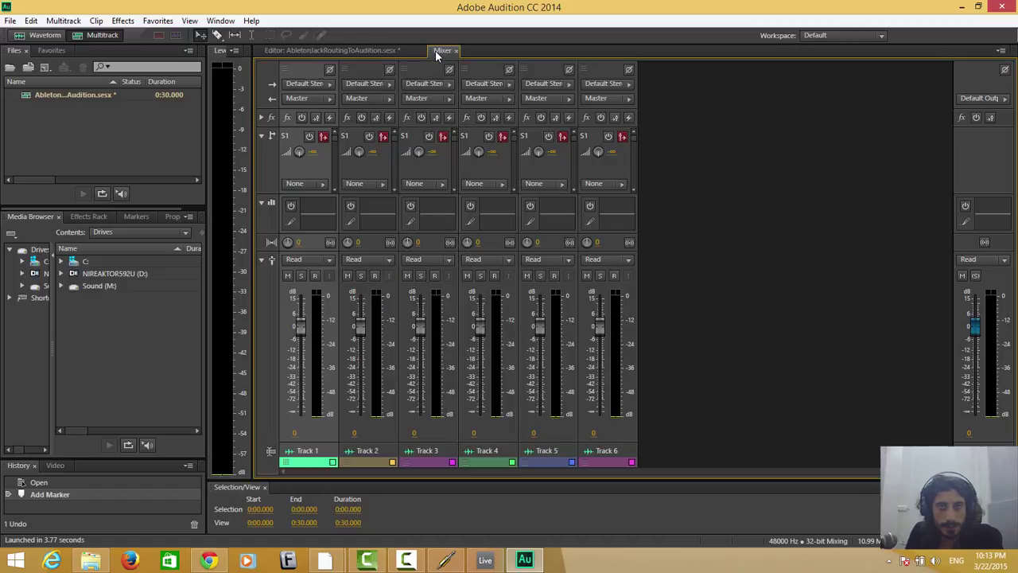
- Set Track 1 to mono [01M] In1 and Track 2 to [02M] In2, and arm both
{"action": "left_click", "coordinate": [309, 84]}
{"action": "mouse_move", "coordinate": [357, 106]}
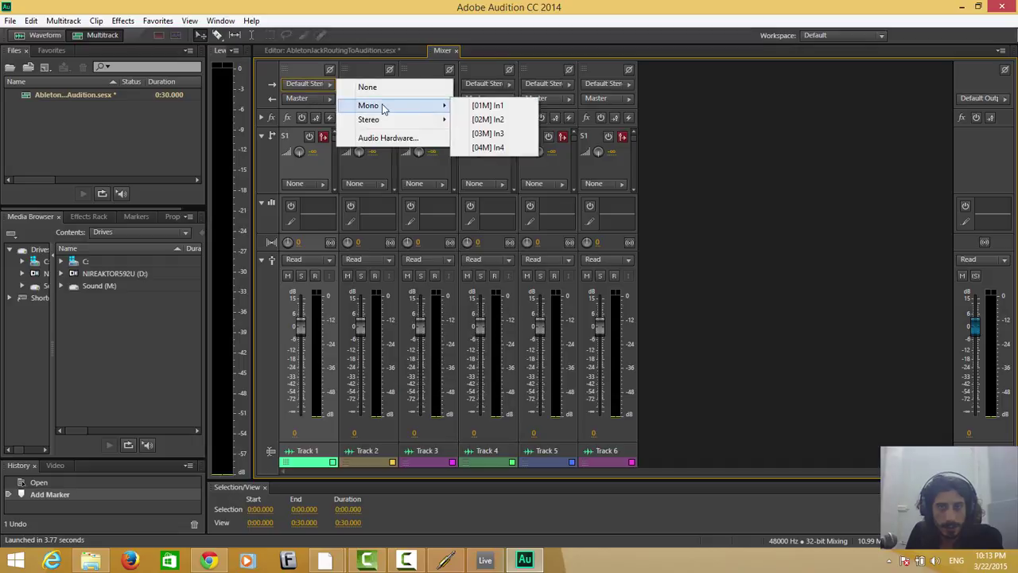
{"action": "left_click", "coordinate": [485, 106]}
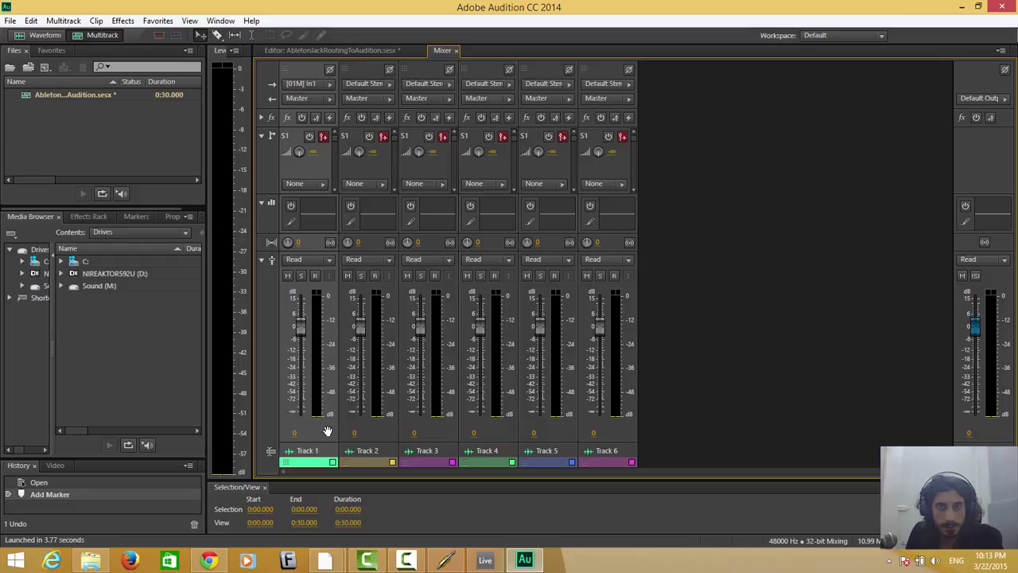
{"action": "left_click", "coordinate": [364, 83]}
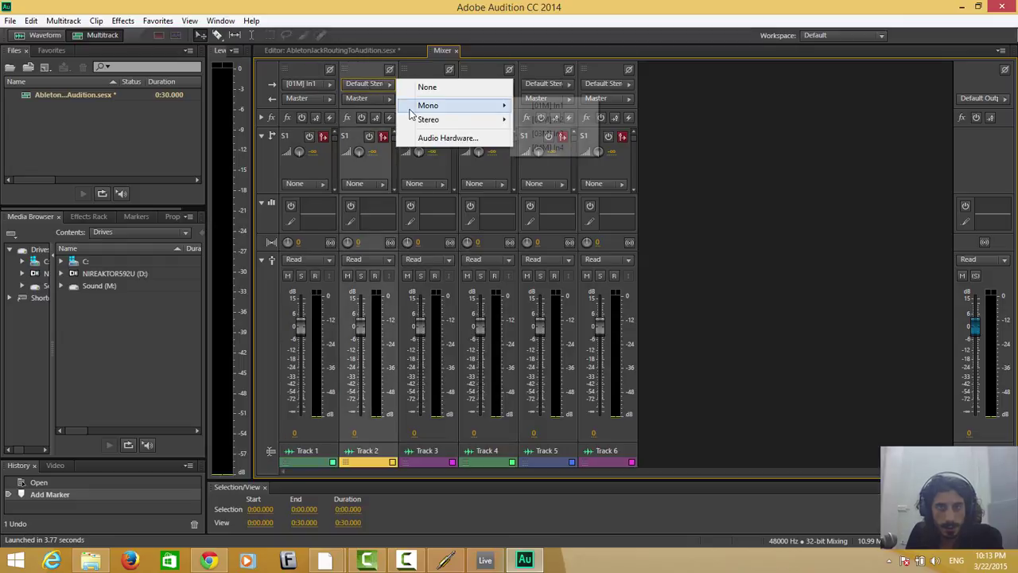
{"action": "mouse_move", "coordinate": [414, 107]}
{"action": "left_click", "coordinate": [538, 121]}
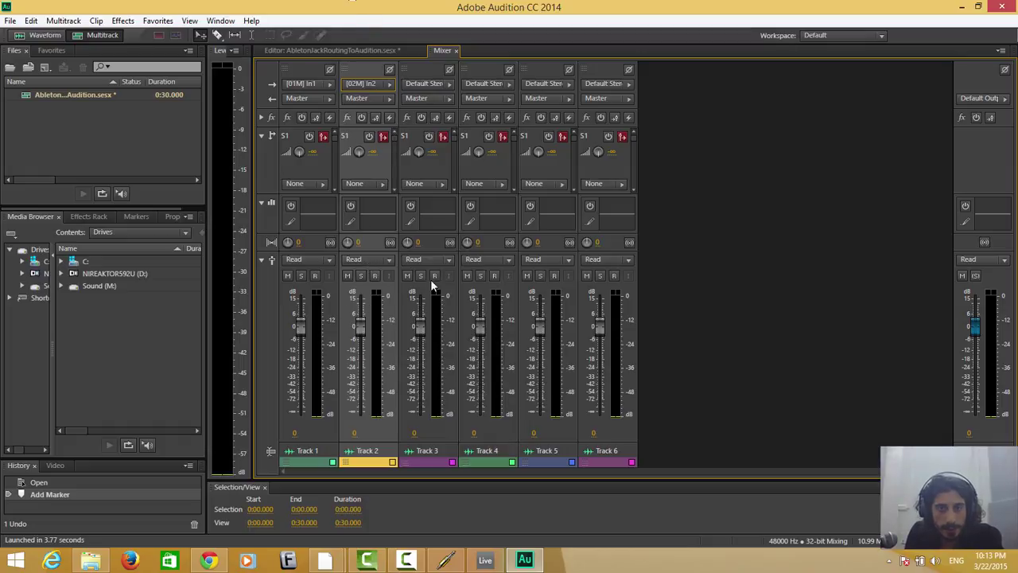
{"action": "left_click", "coordinate": [375, 275]}
{"action": "left_click", "coordinate": [315, 275]}
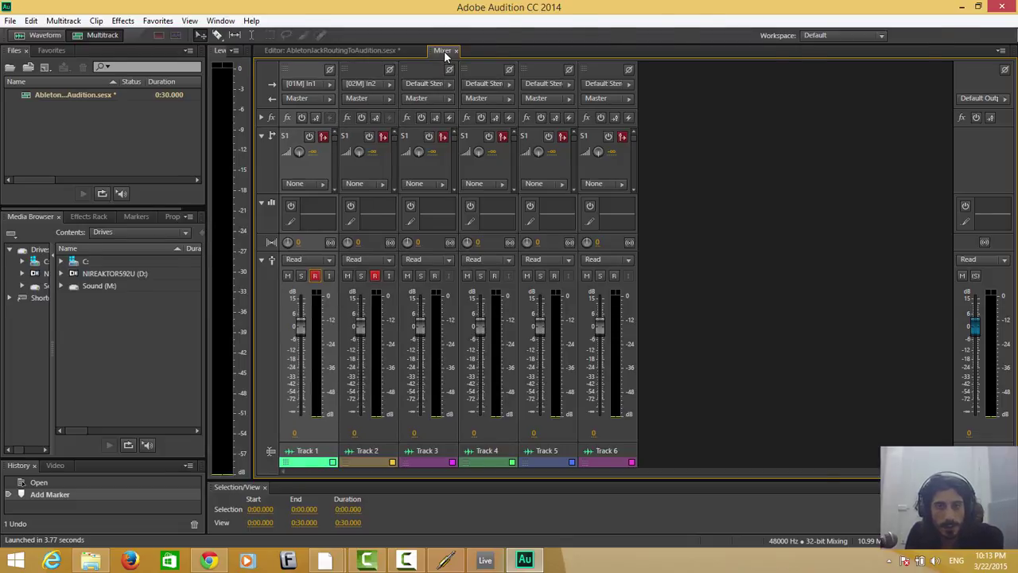
- With Audition beside Ableton, play the set briefly to see signal on Tracks 1 and 2
{"action": "key", "text": "super+Left"}
{"action": "left_click", "coordinate": [552, 168]}
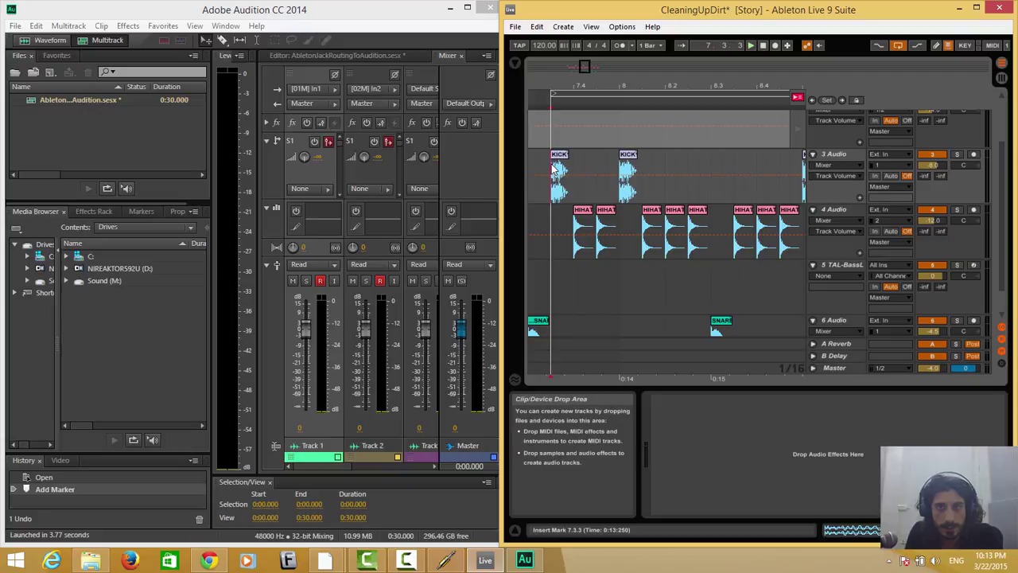
{"action": "key", "text": "space"}
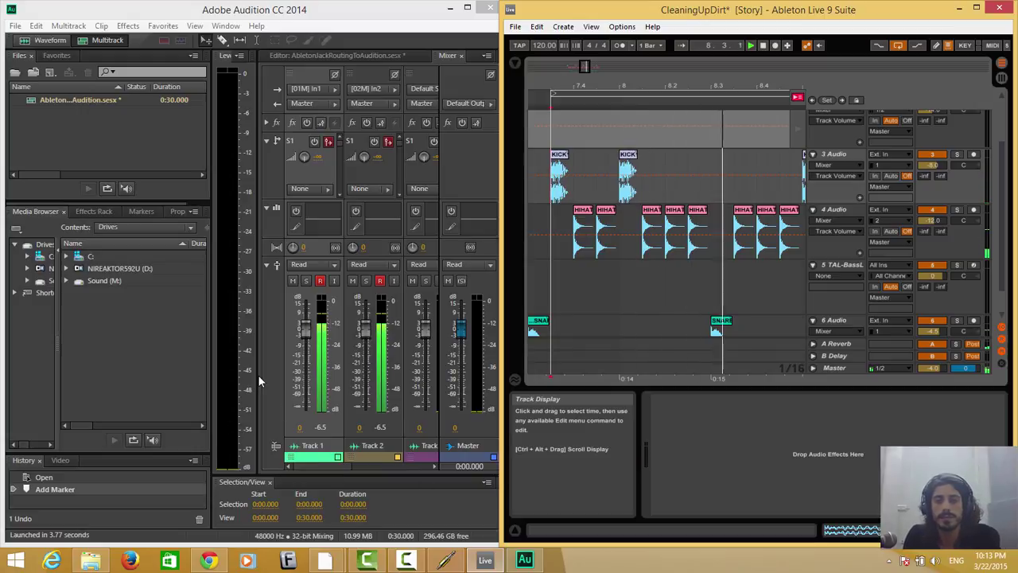
{"action": "key", "text": "space"}
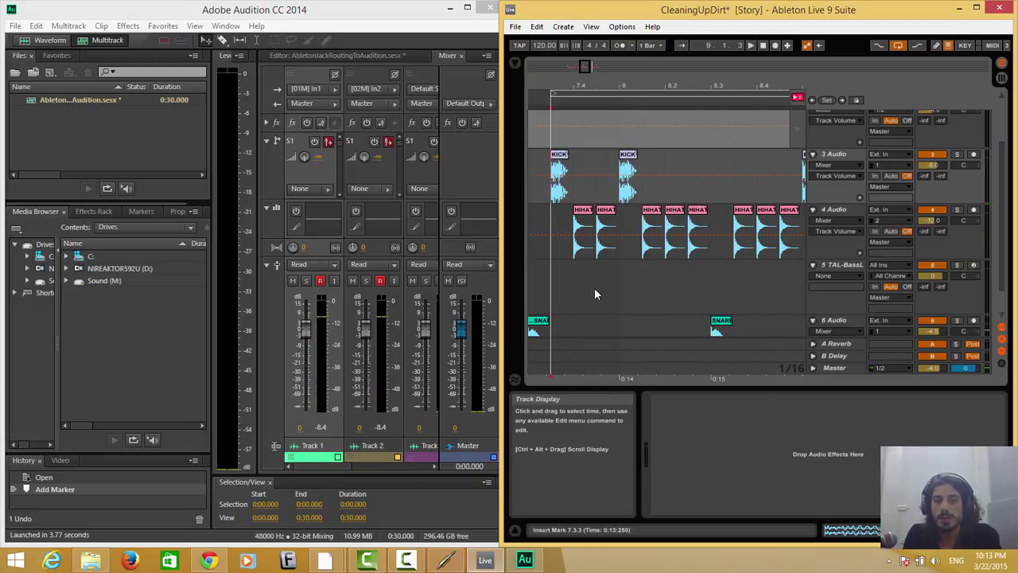
{"action": "left_click", "coordinate": [551, 231]}
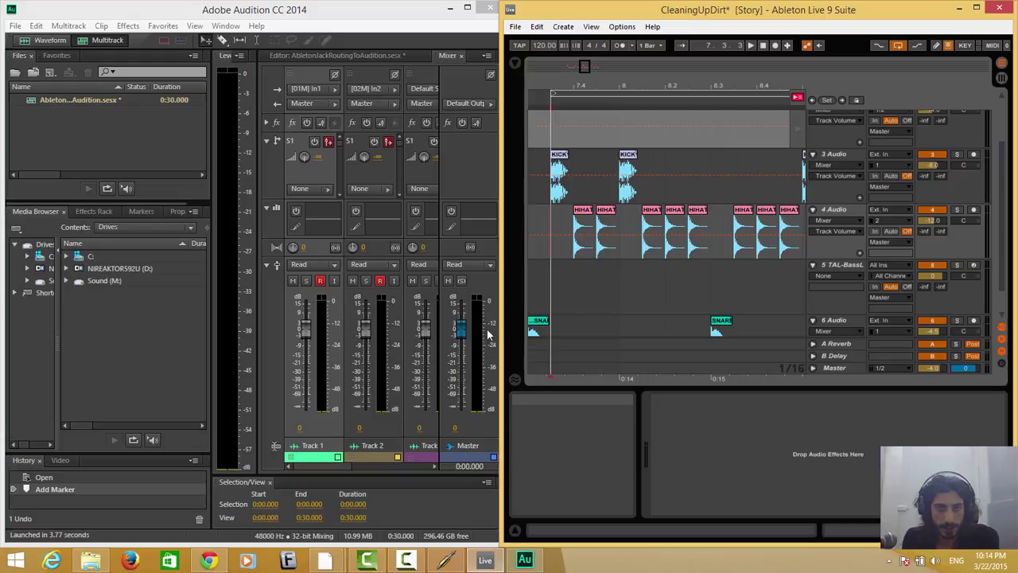
- Start recording Tracks 1 and 2 in Audition's multitrack Editor, then play Ableton beside it
{"action": "double_click", "coordinate": [221, 11]}
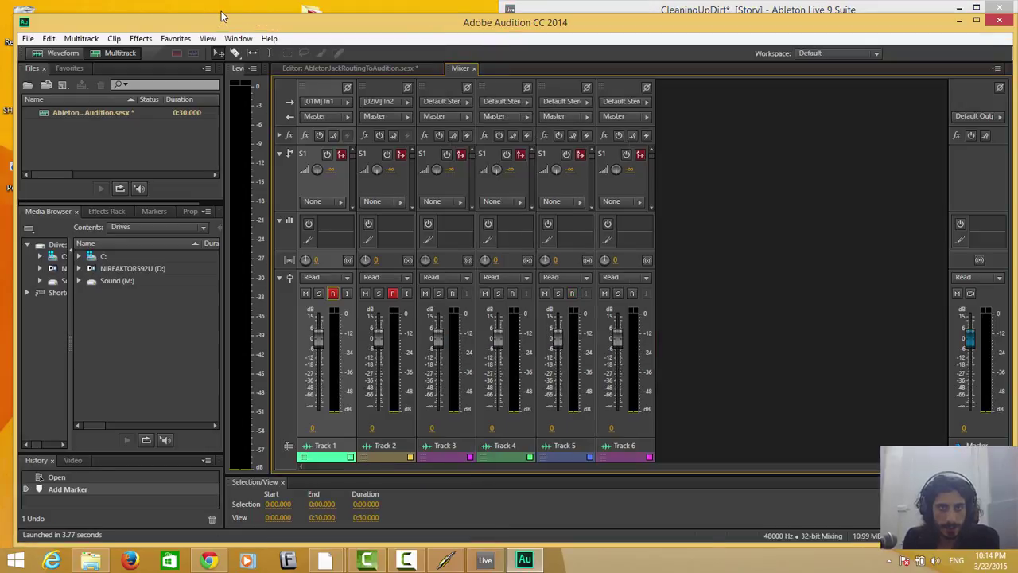
{"action": "left_click", "coordinate": [378, 67]}
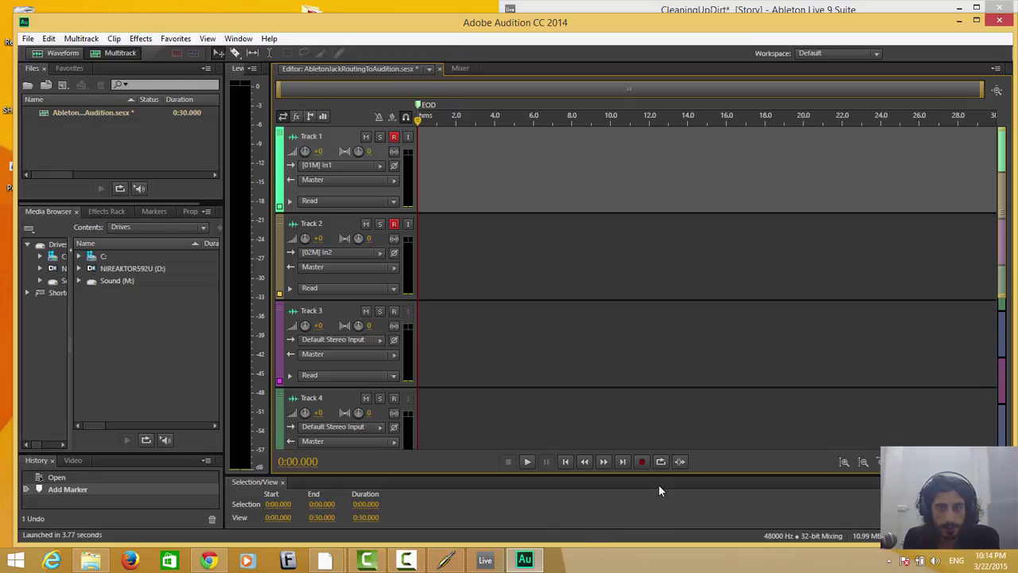
{"action": "left_click", "coordinate": [642, 462]}
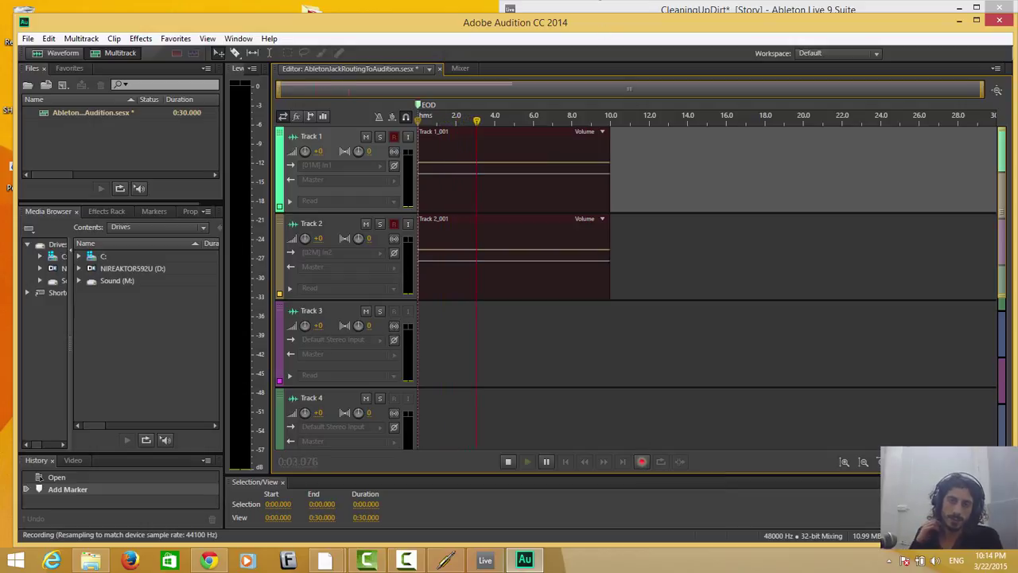
{"action": "key", "text": "super+Left"}
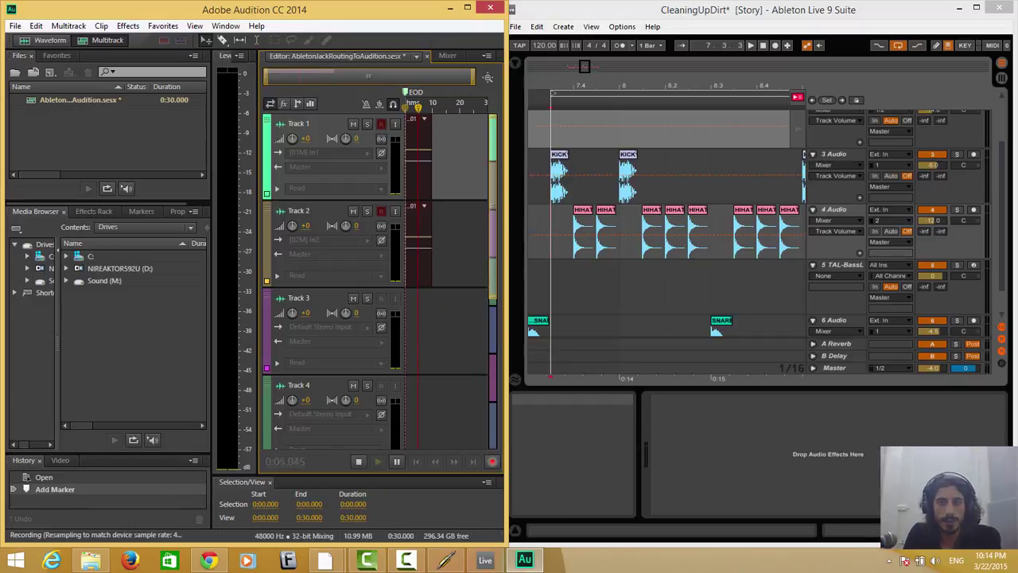
{"action": "left_click", "coordinate": [551, 182]}
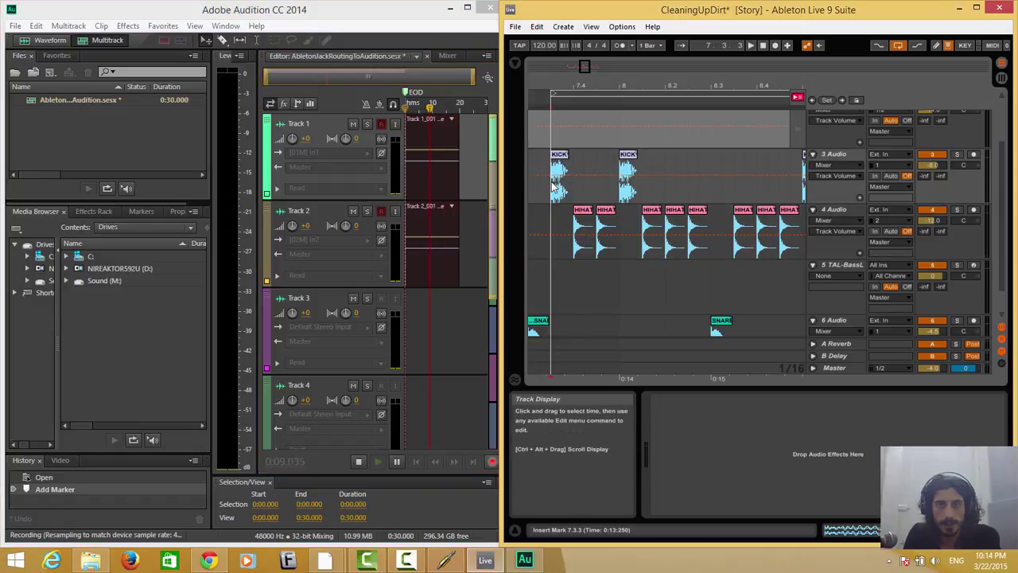
{"action": "key", "text": "space"}
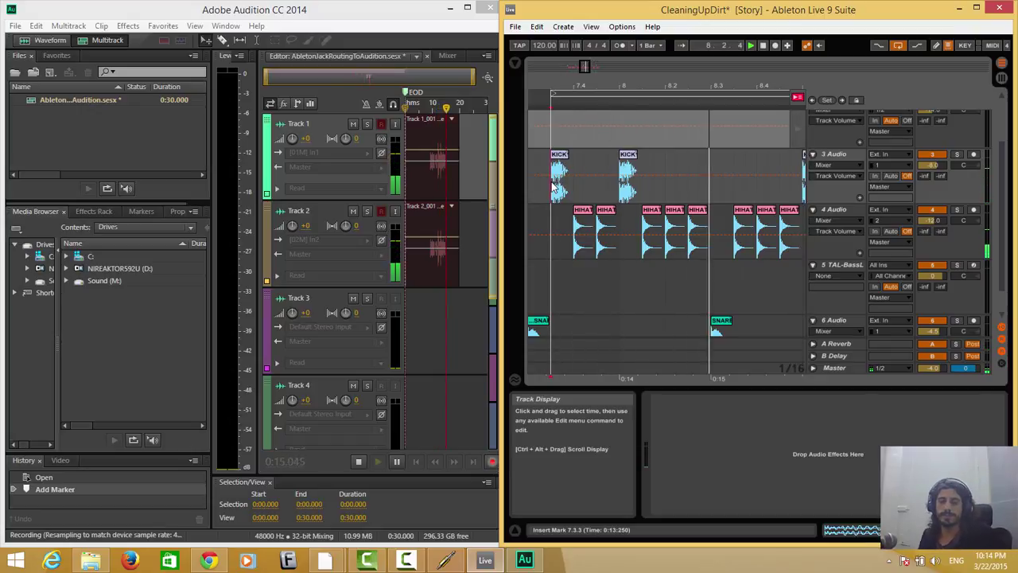
- Copy the second KICK clip to around bar 8.3, undoing the extra copies
{"action": "left_click", "coordinate": [628, 162]}
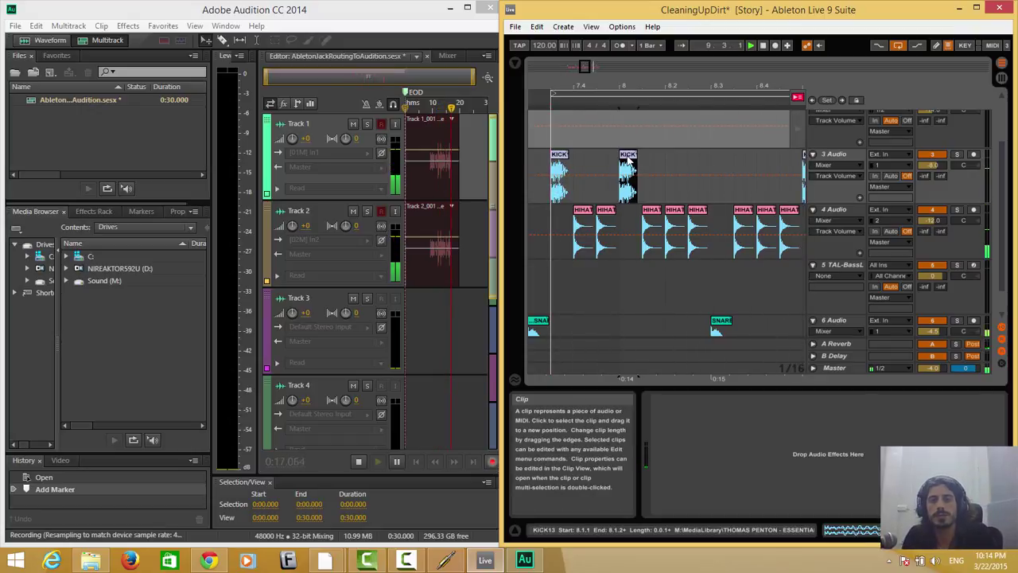
{"action": "left_click_drag", "start_coordinate": [627, 162], "coordinate": [732, 164]}
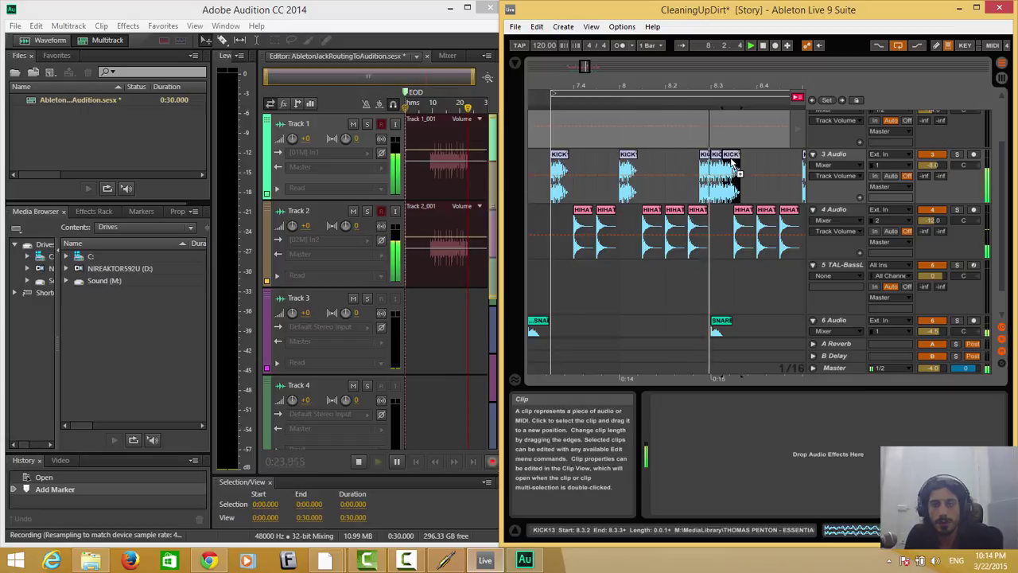
{"action": "key", "text": "ctrl+z"}
{"action": "key", "text": "ctrl+z"}
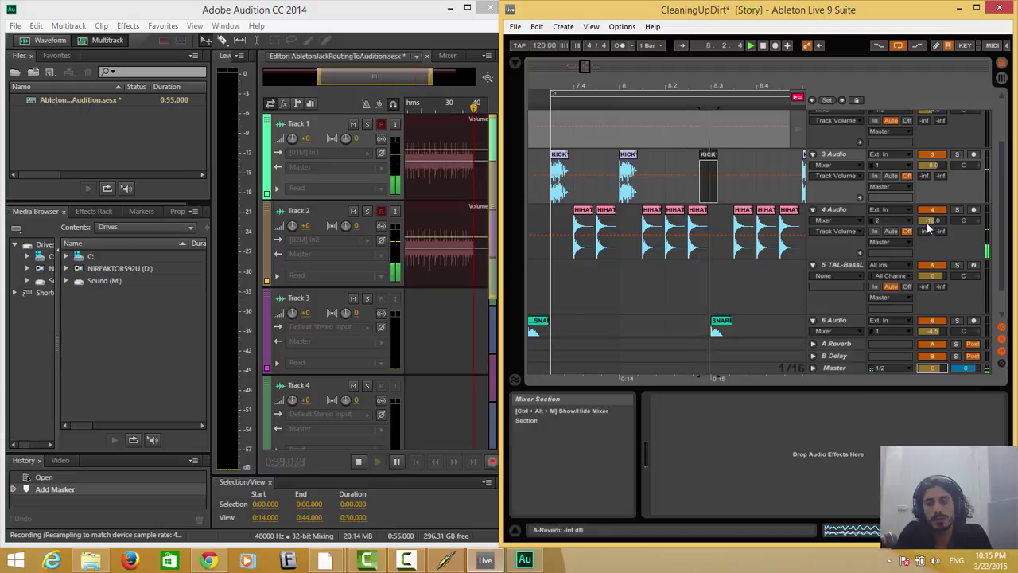
- Toggle Ableton track 3 off and back on, then stop playback at 7.3.3
{"action": "left_click", "coordinate": [930, 156]}
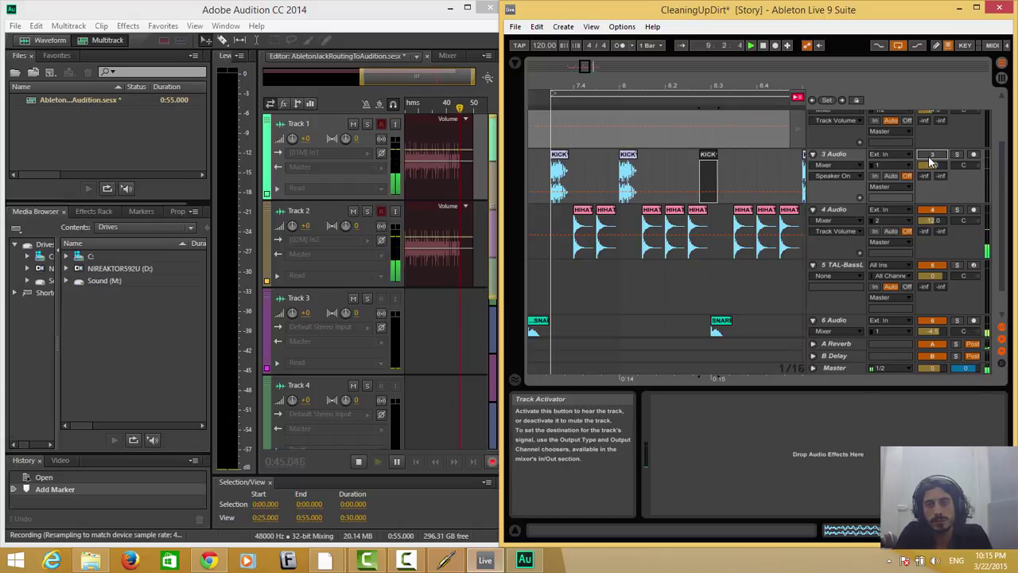
{"action": "left_click", "coordinate": [931, 156]}
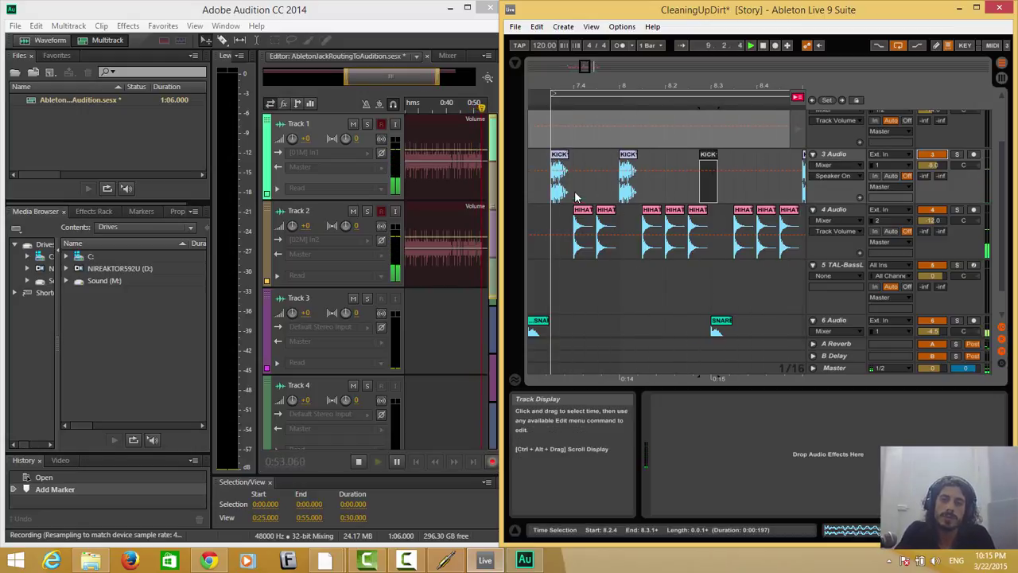
{"action": "left_click", "coordinate": [552, 183]}
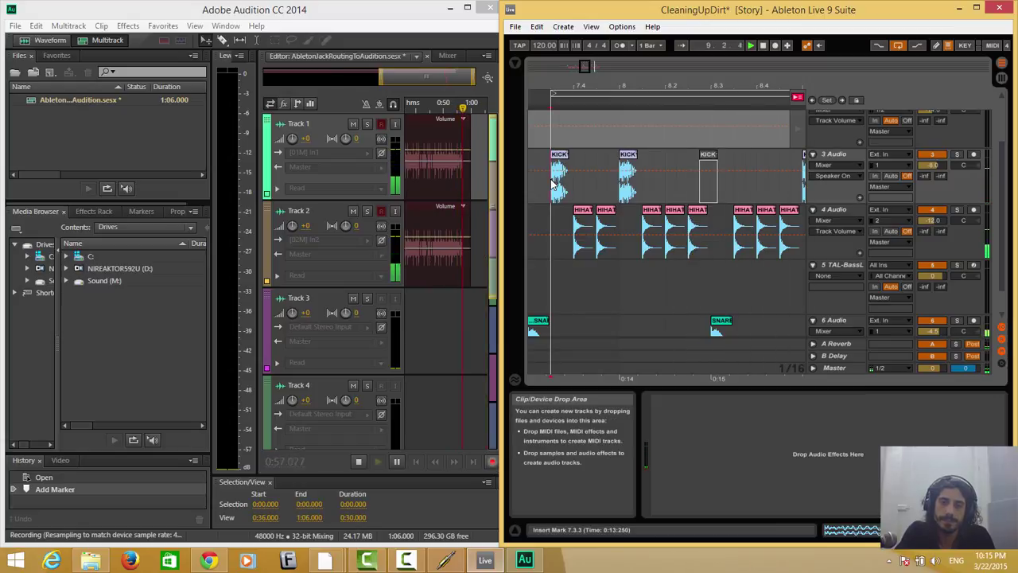
{"action": "key", "text": "space"}
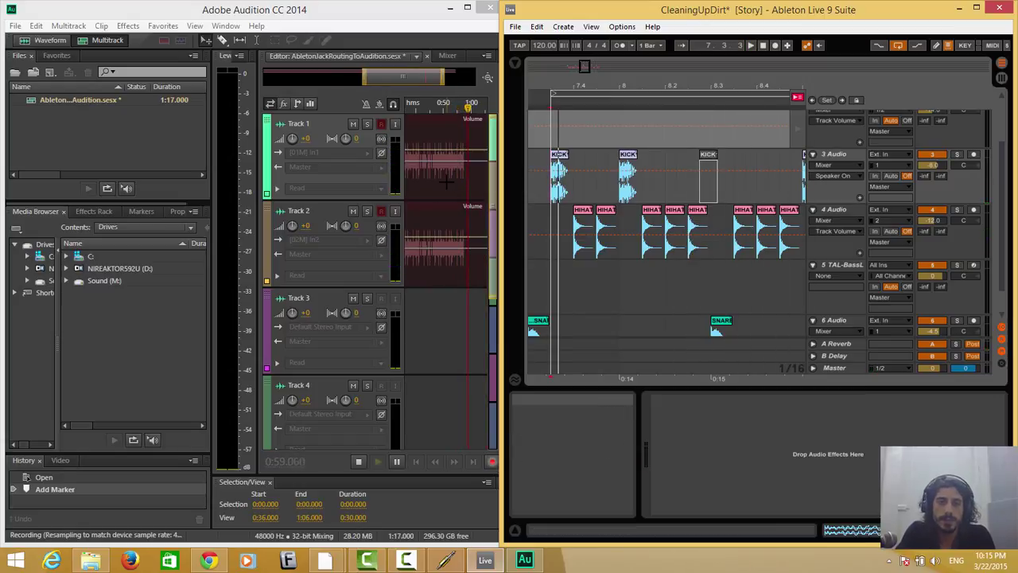
- Stop Audition's recording at 1:01.905, keeping the Track 1_001 and Track 2_001 takes
{"action": "left_click", "coordinate": [360, 462]}
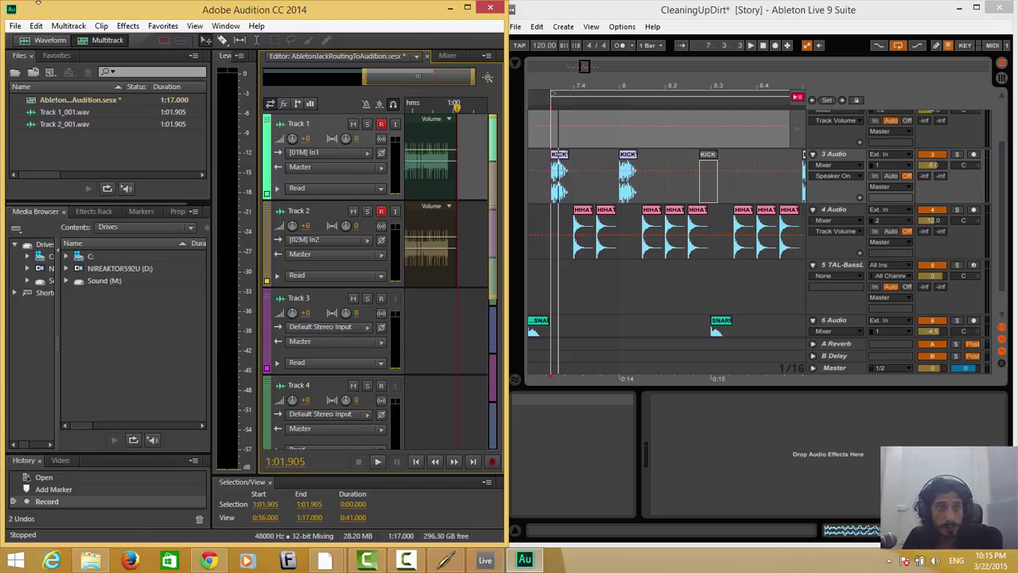
{"action": "left_click", "coordinate": [14, 27]}
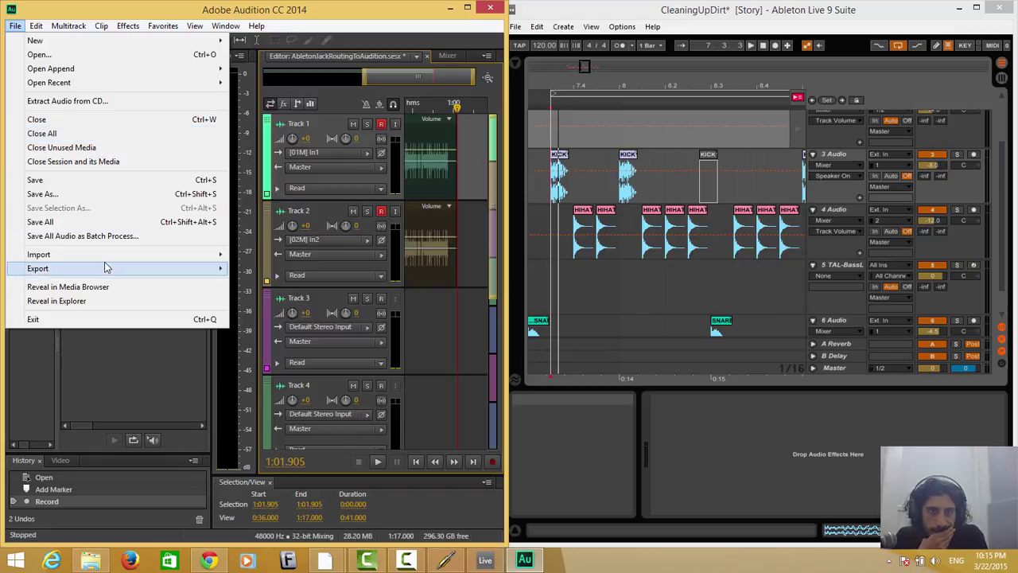
- Start an Entire Session multitrack mixdown export and bring its settings fully into view
{"action": "mouse_move", "coordinate": [104, 268]}
{"action": "mouse_move", "coordinate": [323, 314]}
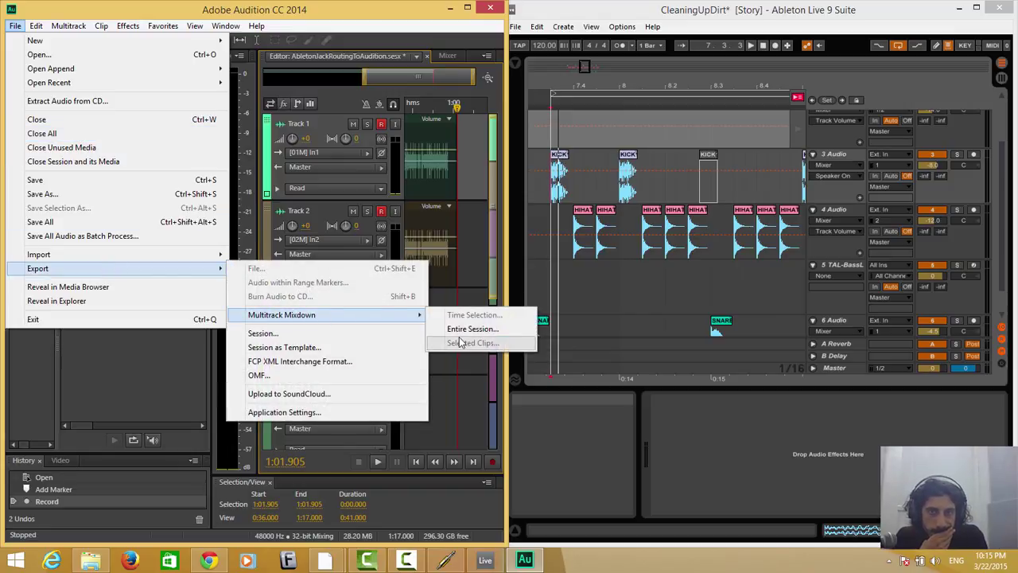
{"action": "left_click", "coordinate": [459, 330]}
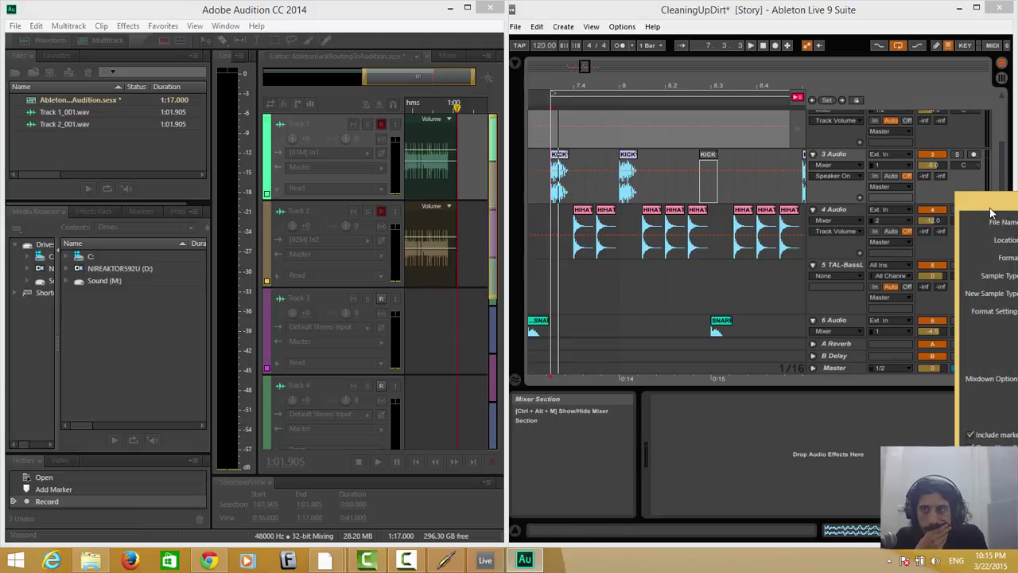
{"action": "left_click_drag", "start_coordinate": [978, 201], "coordinate": [437, 148]}
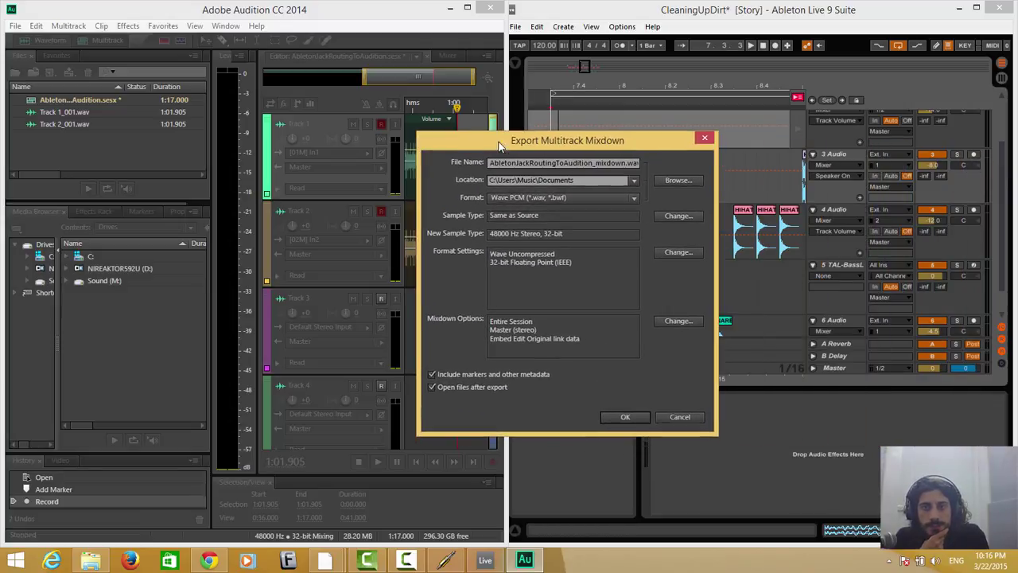
- Export AbletonJackRoutingToAudition_mixdown.wav as a 48000 Hz 32-bit WAV to the Desktop
{"action": "left_click", "coordinate": [624, 180]}
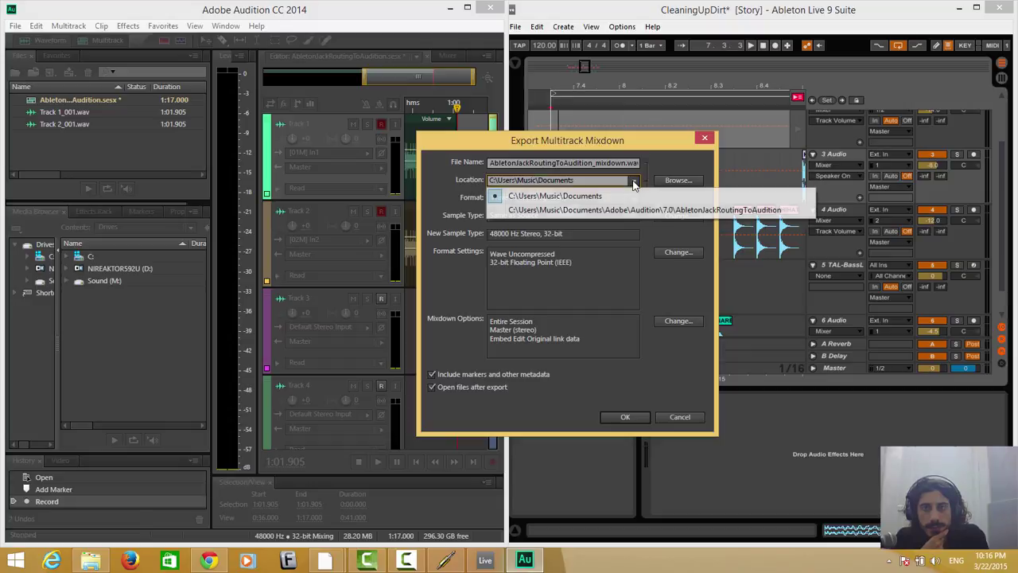
{"action": "left_click", "coordinate": [625, 196]}
{"action": "left_click", "coordinate": [676, 181]}
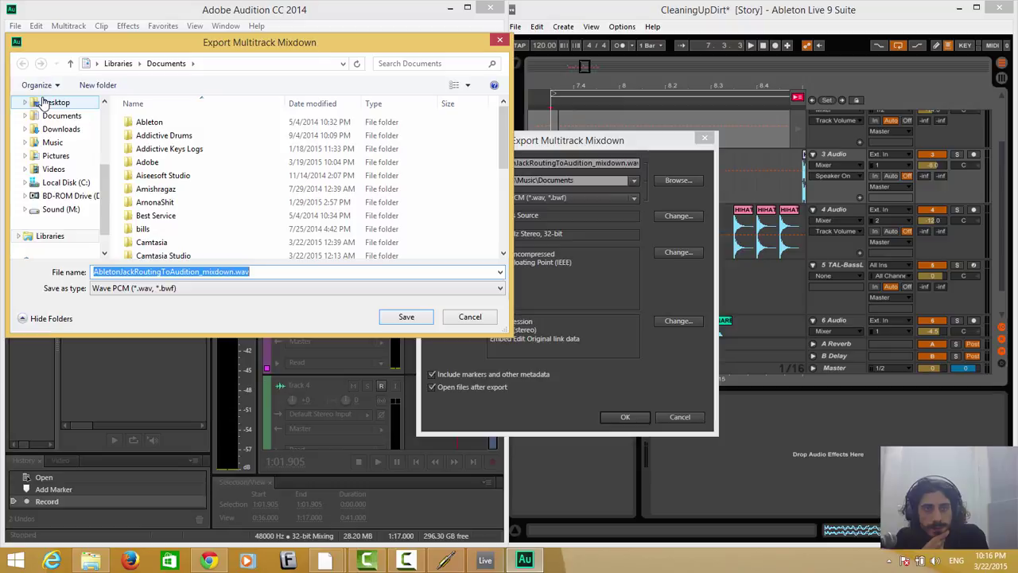
{"action": "left_click", "coordinate": [39, 103]}
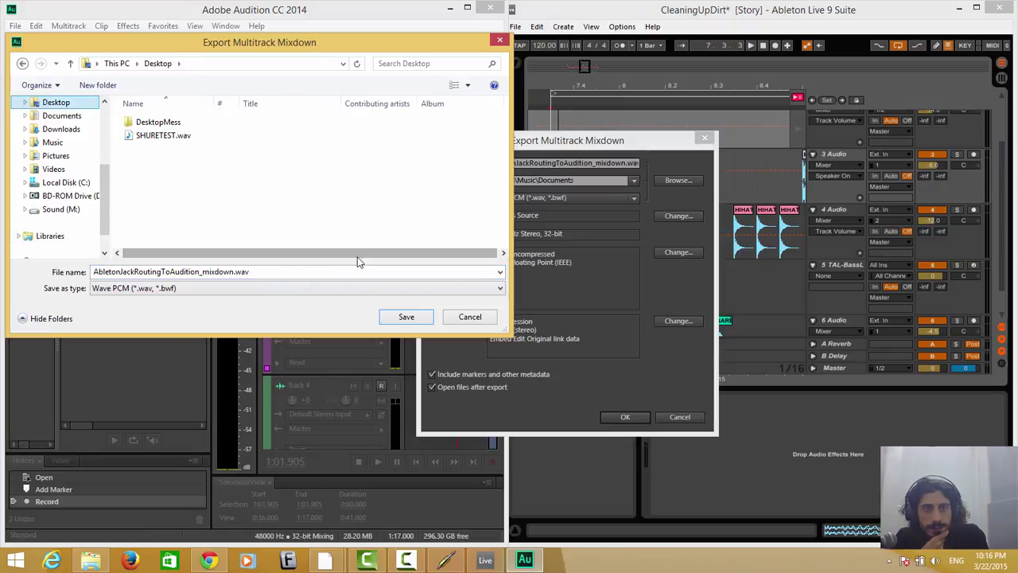
{"action": "left_click", "coordinate": [412, 320]}
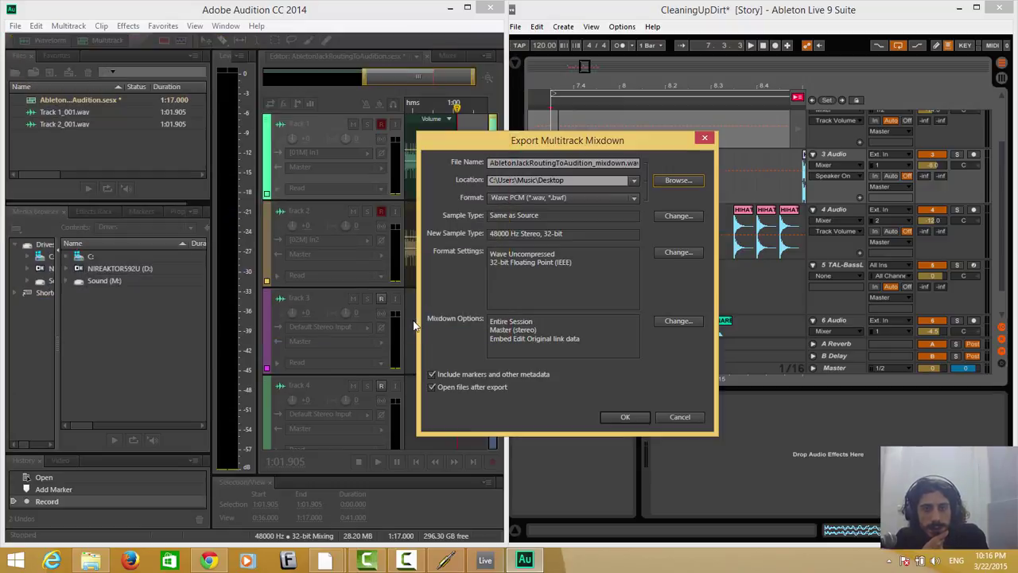
{"action": "left_click", "coordinate": [624, 415]}
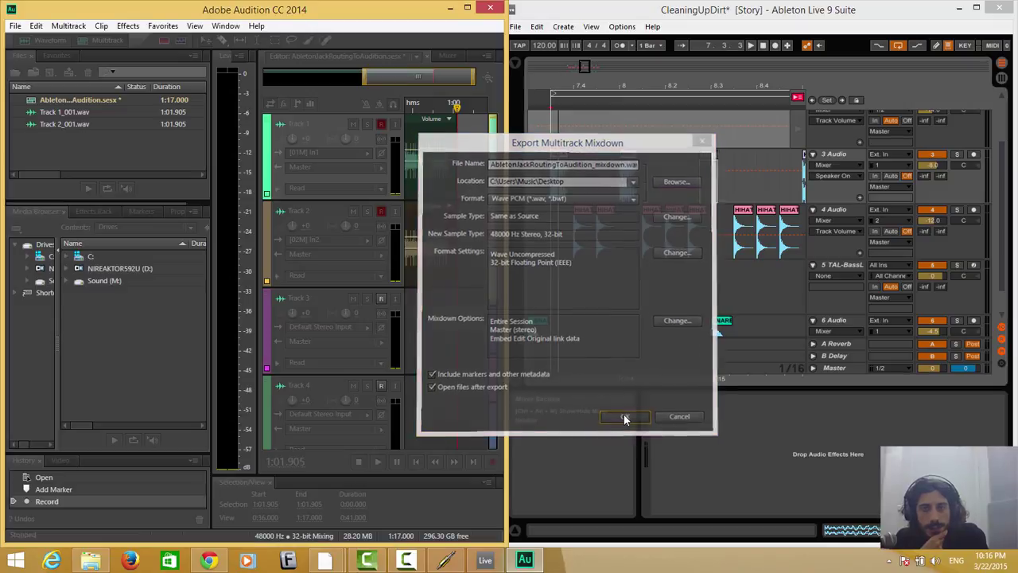